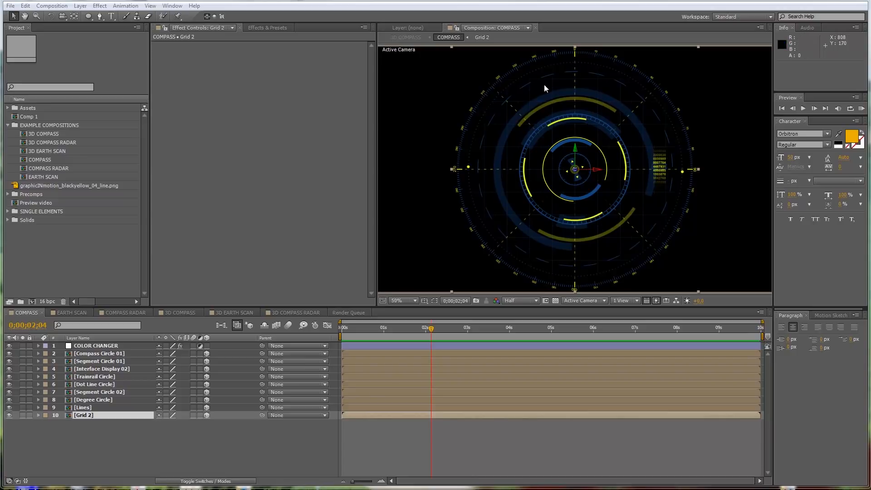
# Step: Preview the COMPASS composition's animation from its first frame
pyautogui.moveTo(410, 333); pyautogui.dragTo(302, 342)
pyautogui.press('KP_0')
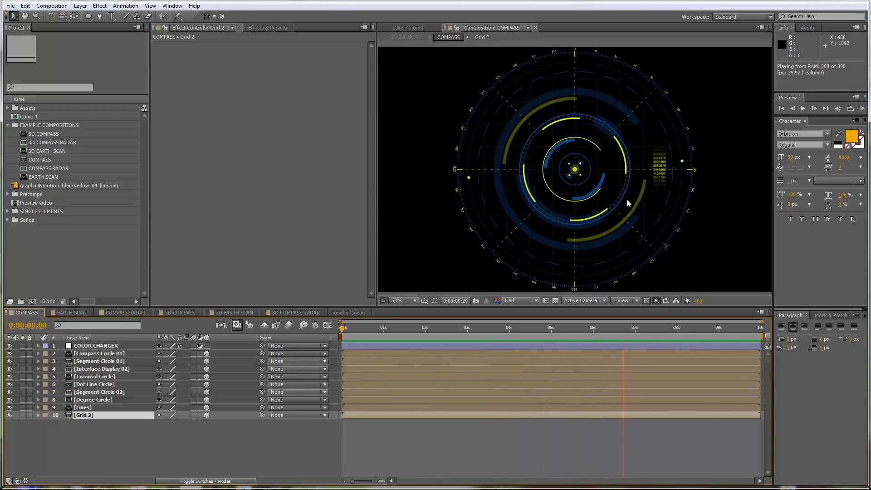
pyautogui.click(553, 434)
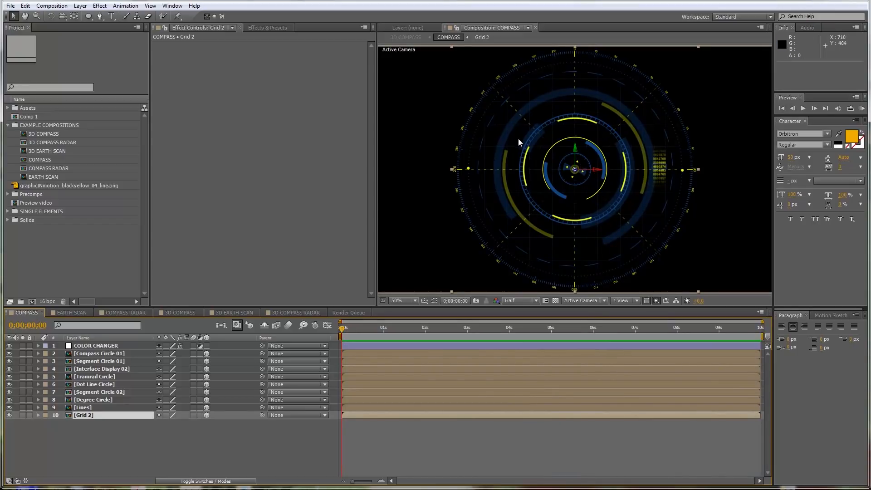
# Step: Set the CC Toner Highlights colour on the COLOR CHANGER layer to purple 7E137A
pyautogui.click(111, 346)
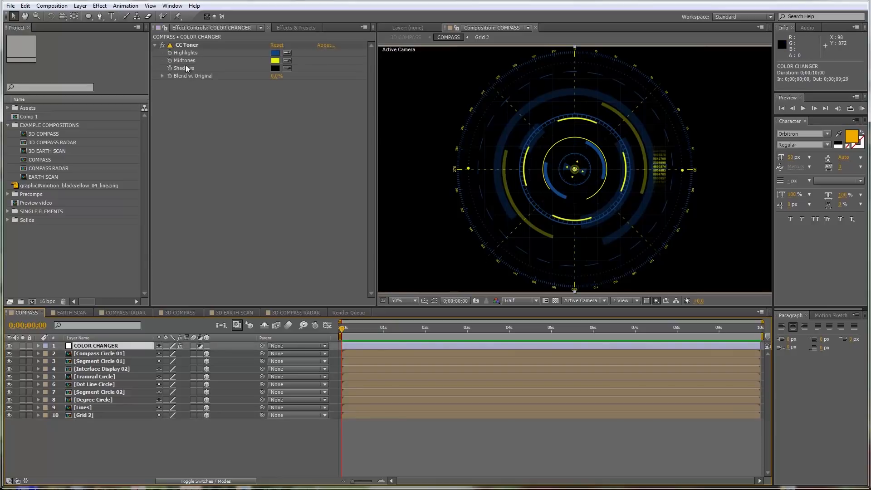
pyautogui.click(186, 46)
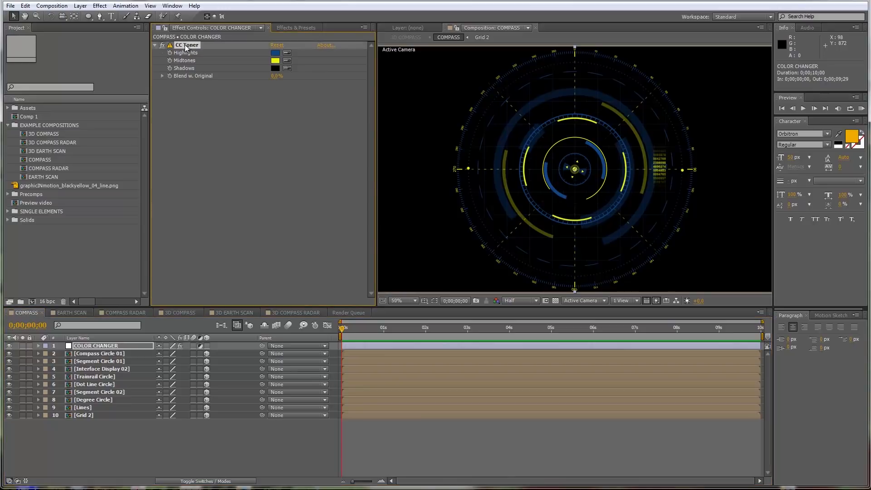
pyautogui.click(275, 53)
pyautogui.moveTo(656, 381); pyautogui.dragTo(655, 362)
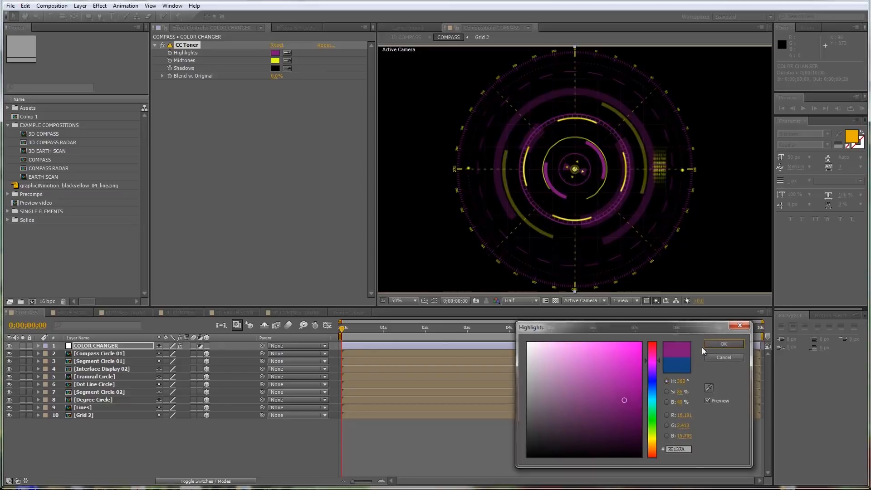
pyautogui.click(725, 343)
# Step: Set the CC Toner Midtones colour on the COLOR CHANGER layer to green 1BE810
pyautogui.click(276, 61)
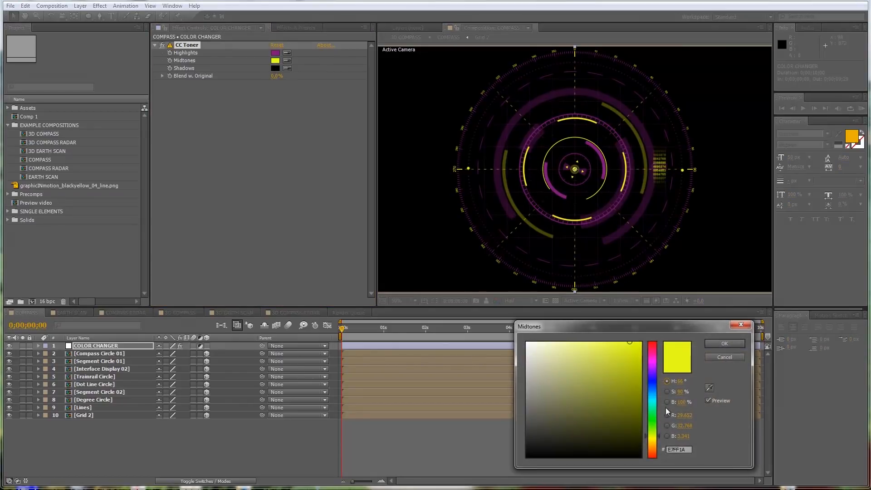
pyautogui.moveTo(655, 397); pyautogui.dragTo(654, 420)
pyautogui.click(635, 347)
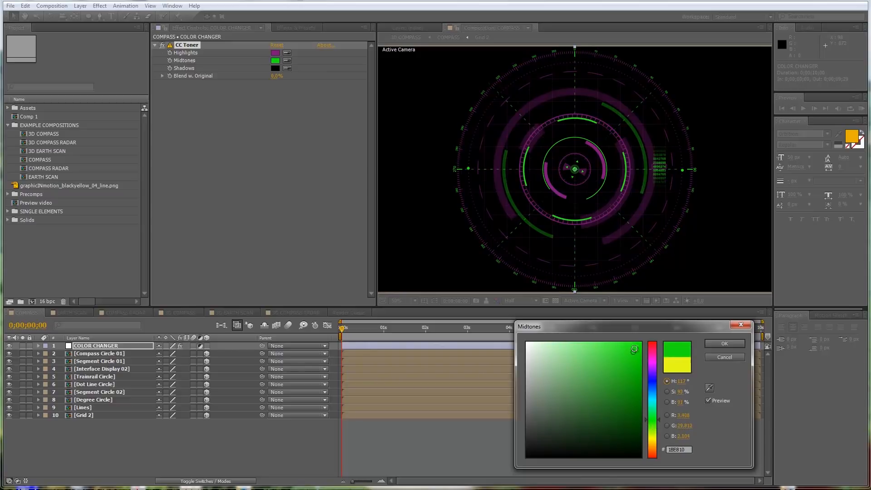
pyautogui.click(724, 343)
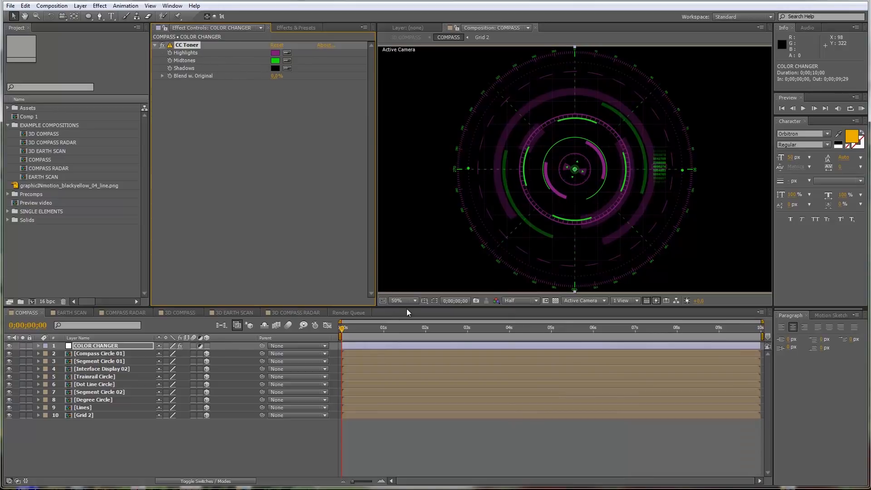
# Step: Create a new HDTV 1080 25 composition named MAIN ELEMENT
pyautogui.click(55, 7)
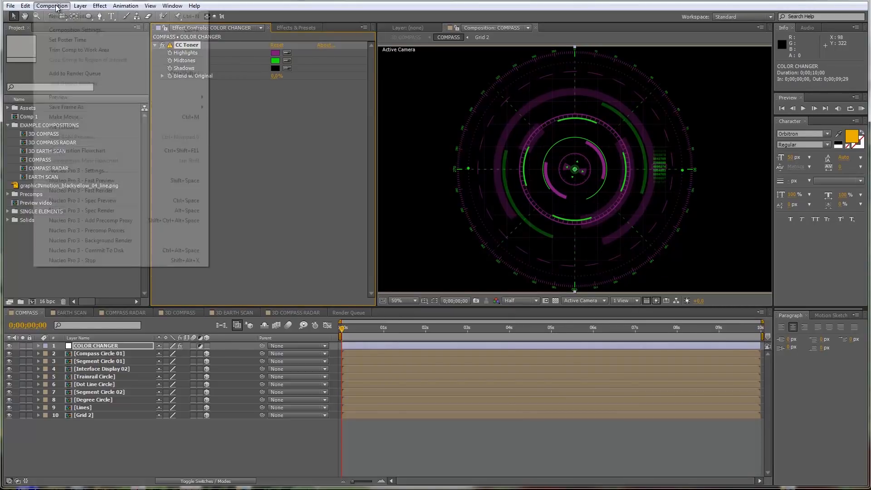
pyautogui.click(64, 18)
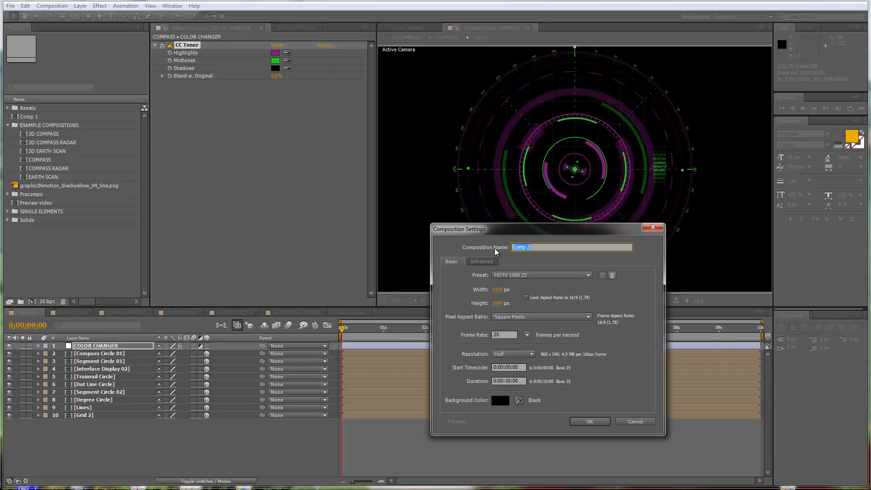
pyautogui.write('MAIN ELEMENT')
pyautogui.click(585, 423)
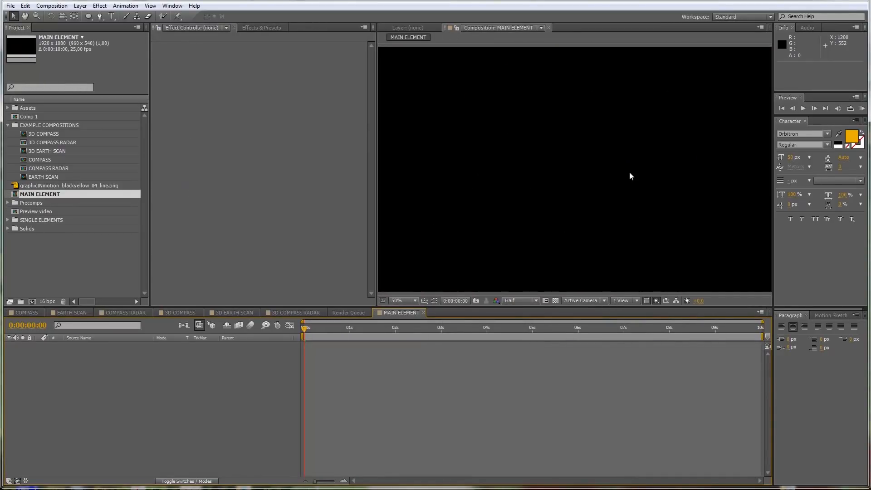
# Step: Add a composition-sized black solid named Grid to the MAIN ELEMENT composition
pyautogui.click(80, 6)
pyautogui.moveTo(93, 16)
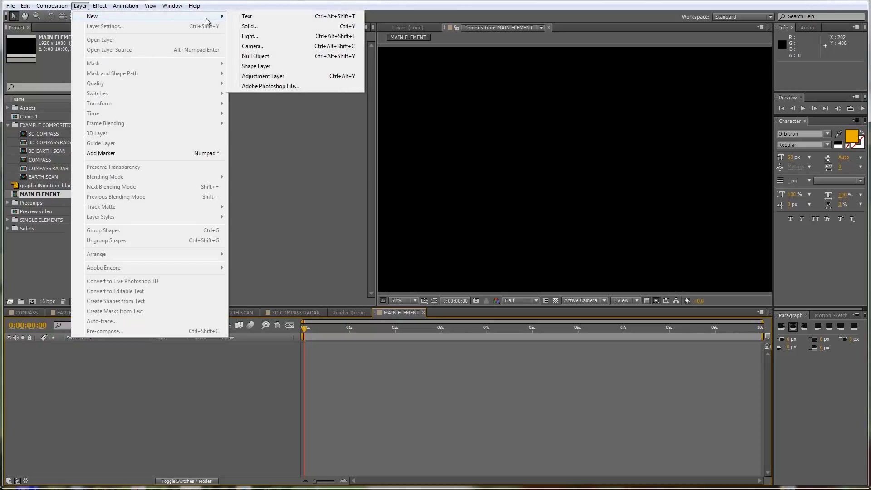
pyautogui.click(252, 27)
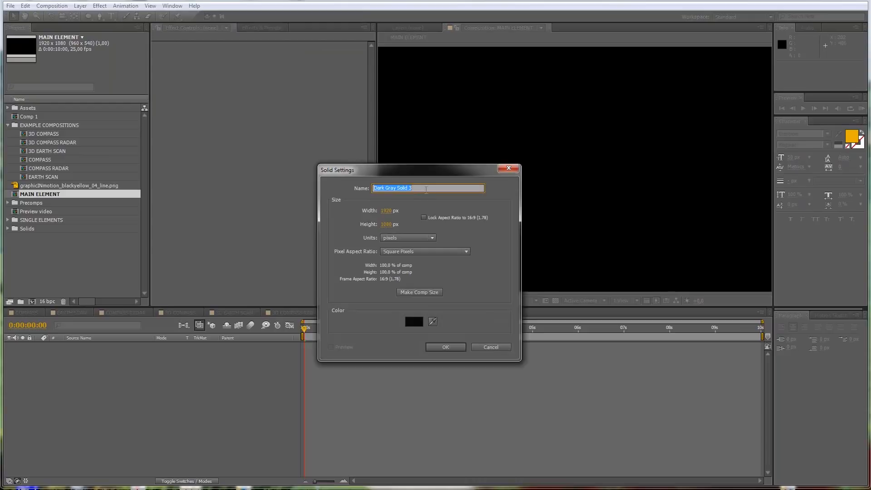
pyautogui.write('Grid')
pyautogui.click(419, 294)
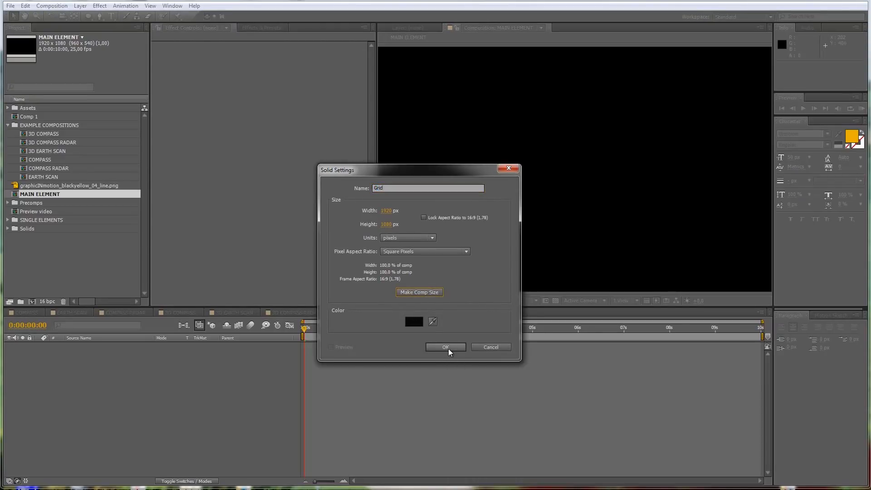
pyautogui.click(445, 348)
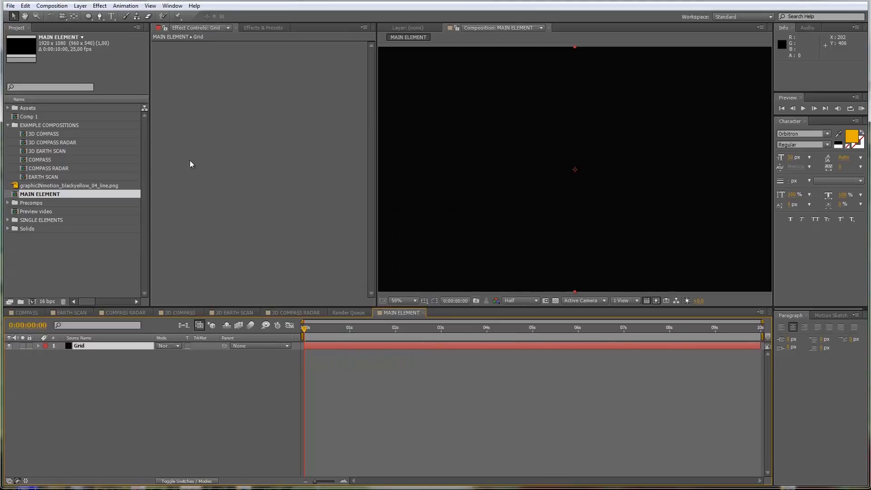
# Step: Find the Generate Grid effect and apply it to the Grid solid
pyautogui.click(272, 28)
pyautogui.click(192, 38)
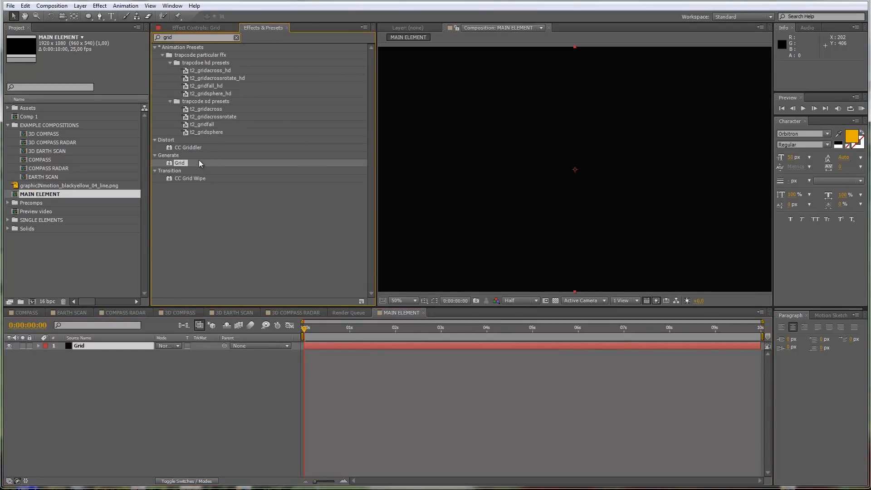
pyautogui.moveTo(184, 163); pyautogui.dragTo(111, 344)
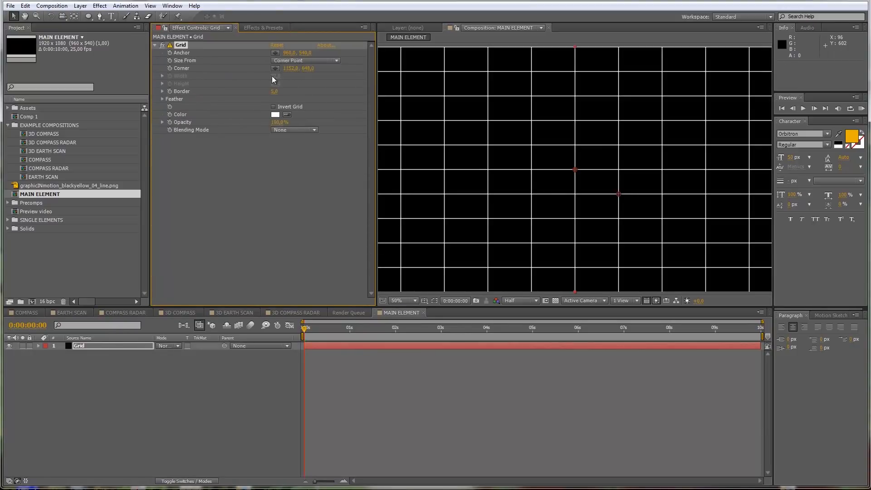
# Step: Size the Grid effect from Width & Height Sliders, with width and height both set to 50
pyautogui.click(323, 61)
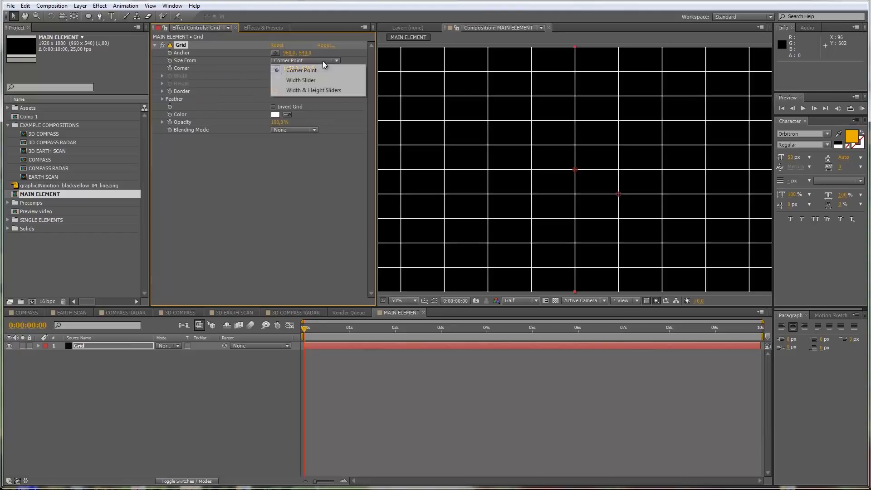
pyautogui.click(315, 90)
pyautogui.click(275, 77)
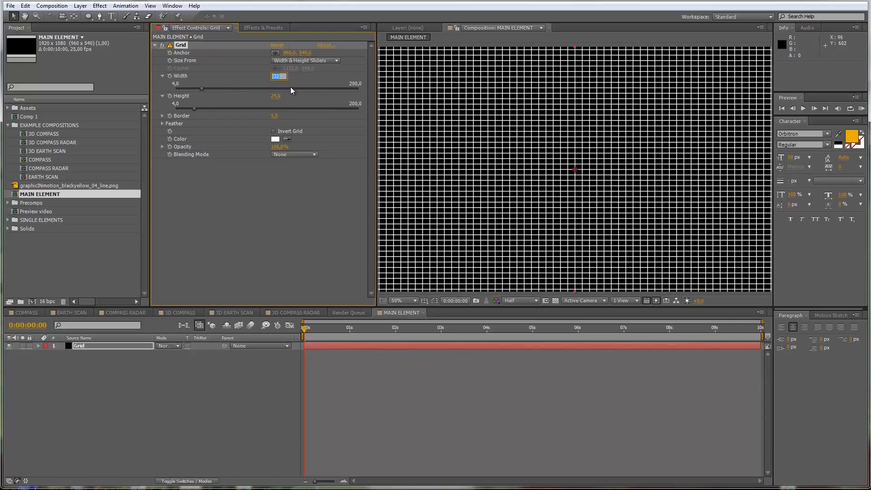
pyautogui.click(273, 97)
pyautogui.write('50')
pyautogui.click(291, 194)
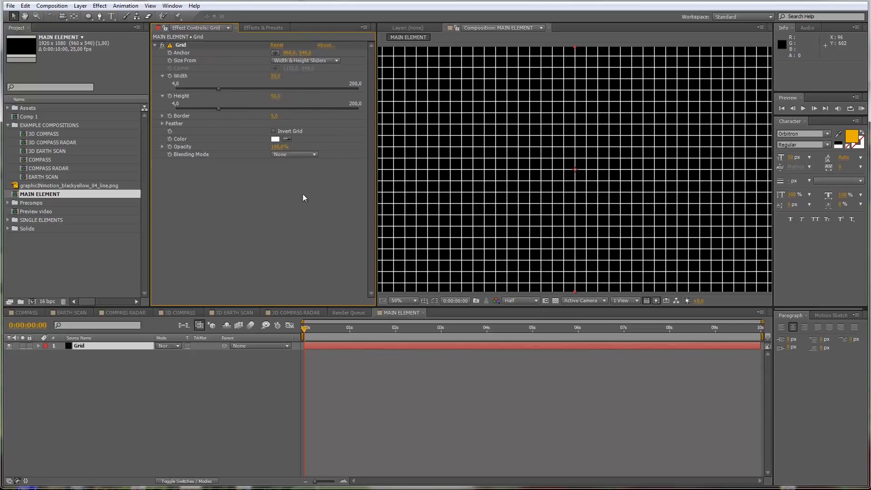
# Step: Set the Grid effect's border to 2 and inspect the thinner lines up close
pyautogui.click(274, 118)
pyautogui.write('2')
pyautogui.press('Return')
pyautogui.press(',')
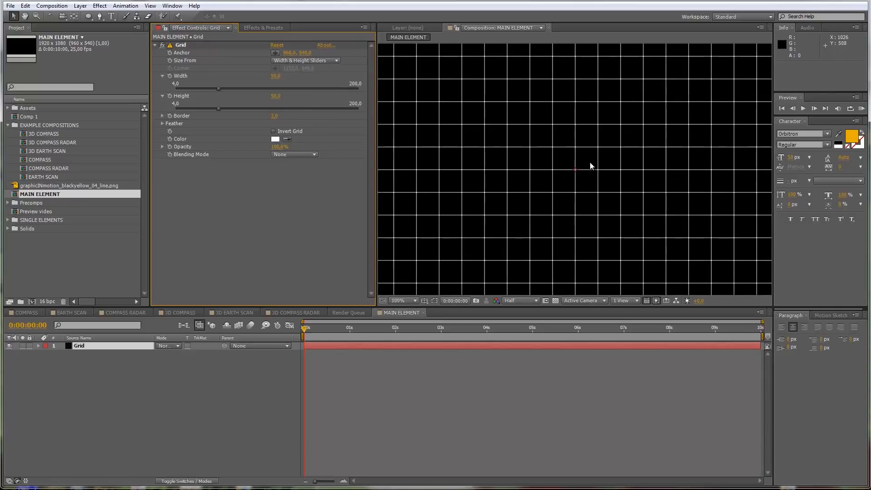
pyautogui.press('.')
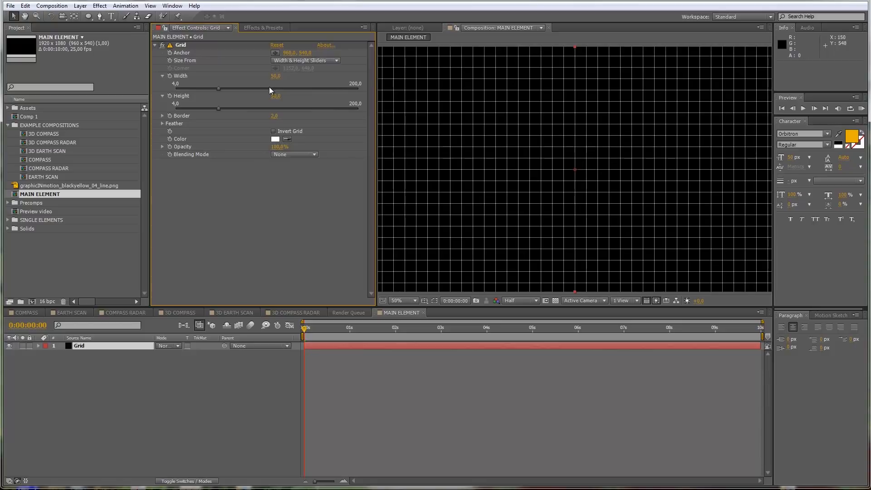
# Step: Duplicate the Grid layer and rename the upper copy Grid_Matte
pyautogui.click(91, 347)
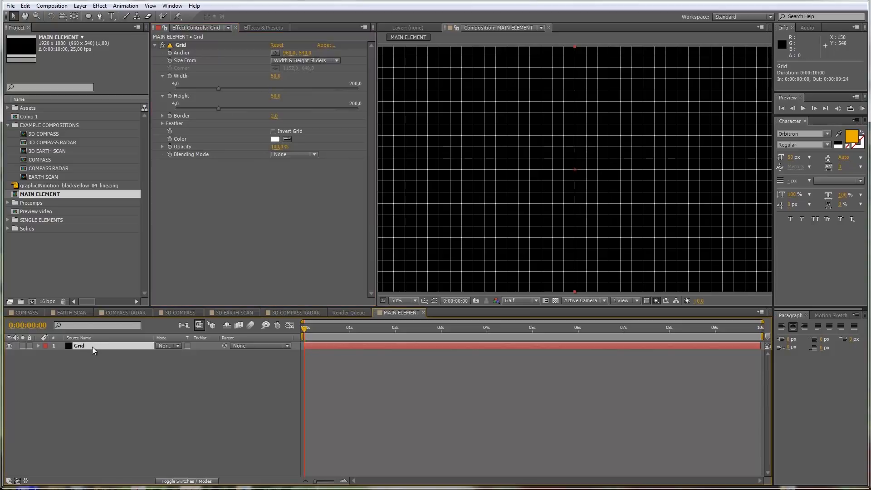
pyautogui.hotkey('ctrl', 'd')
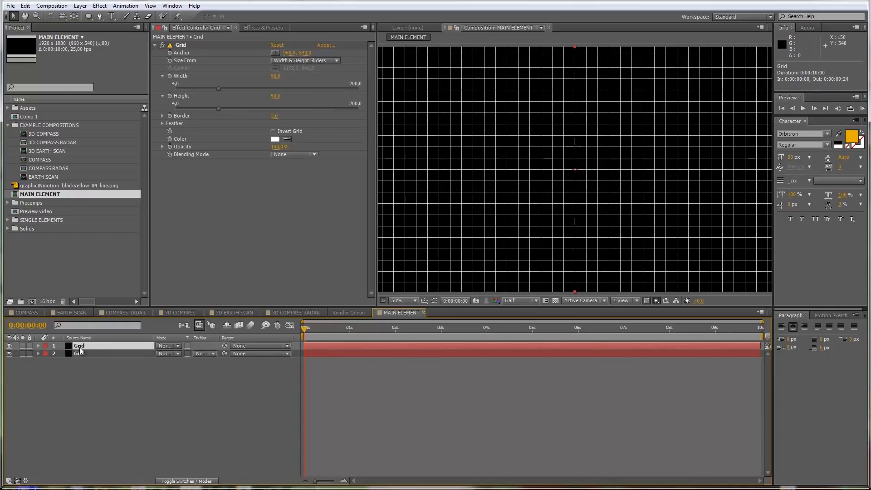
pyautogui.press('Return')
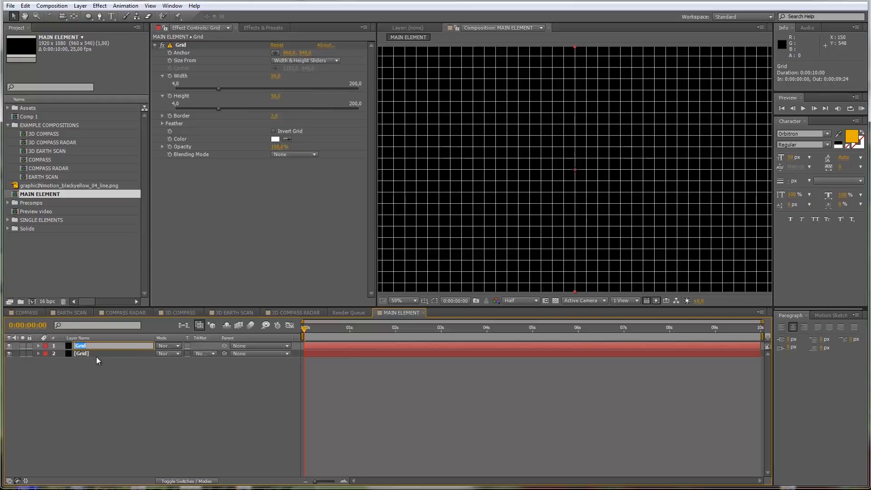
pyautogui.write('_Matte')
pyautogui.click(142, 374)
# Step: Invert the grid on the Grid_Matte layer and set its width and height to 100 and border to 20
pyautogui.click(104, 346)
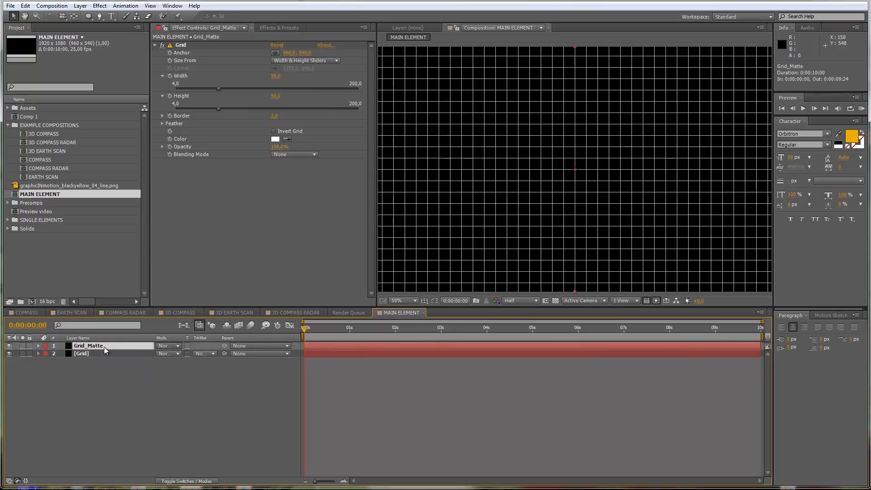
pyautogui.click(273, 131)
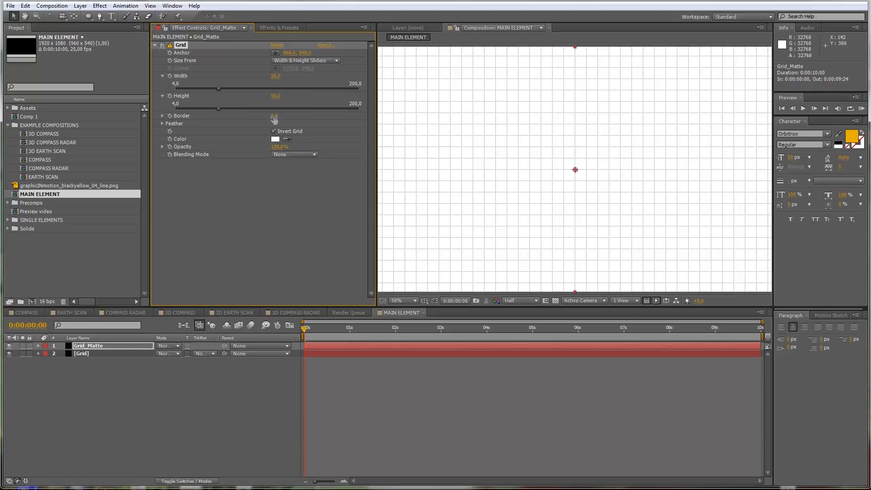
pyautogui.click(276, 77)
pyautogui.write('100')
pyautogui.press('Tab')
pyautogui.write('100')
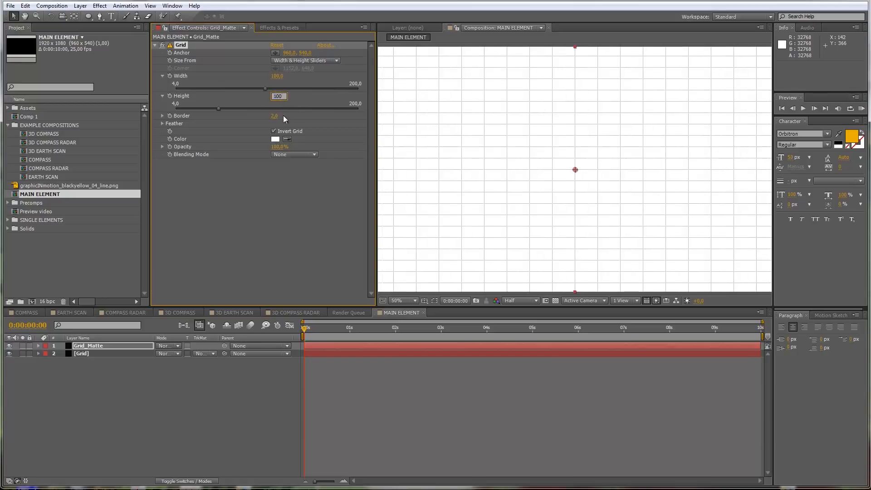
pyautogui.click(278, 223)
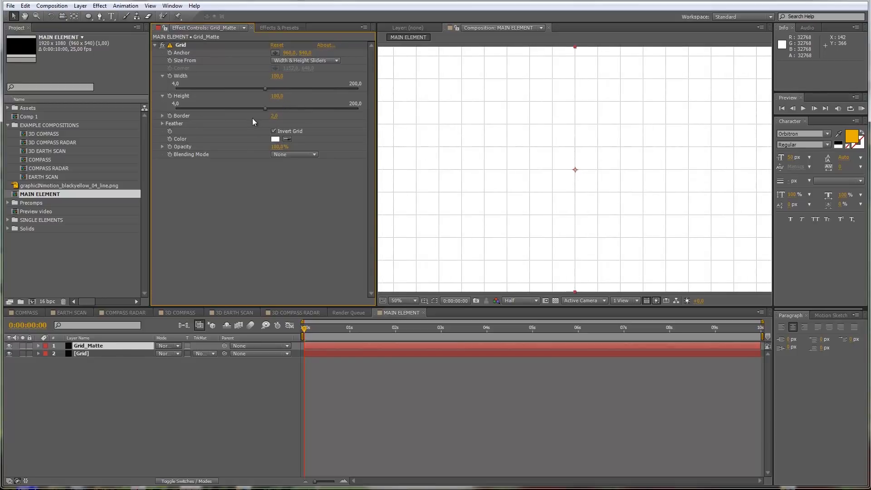
pyautogui.click(274, 116)
pyautogui.click(238, 209)
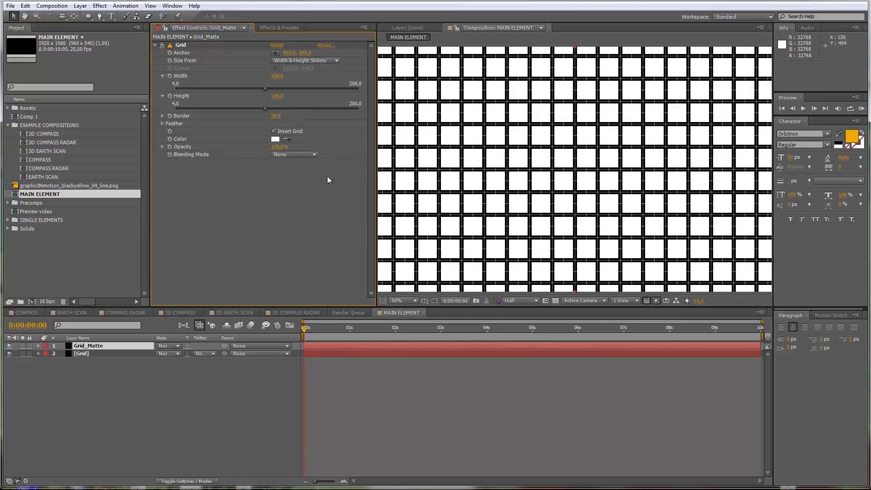
# Step: Set the Grid layer's track matte to Luma Inverted Matte using Grid_Matte
pyautogui.click(85, 353)
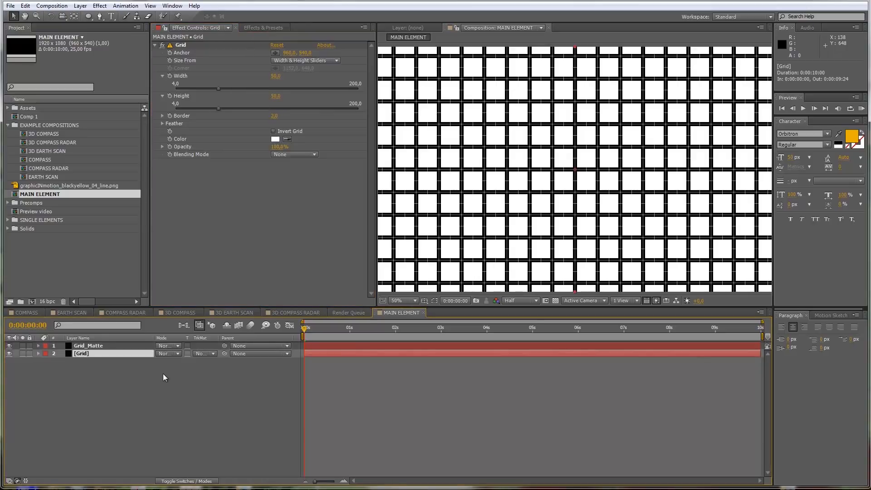
pyautogui.click(211, 353)
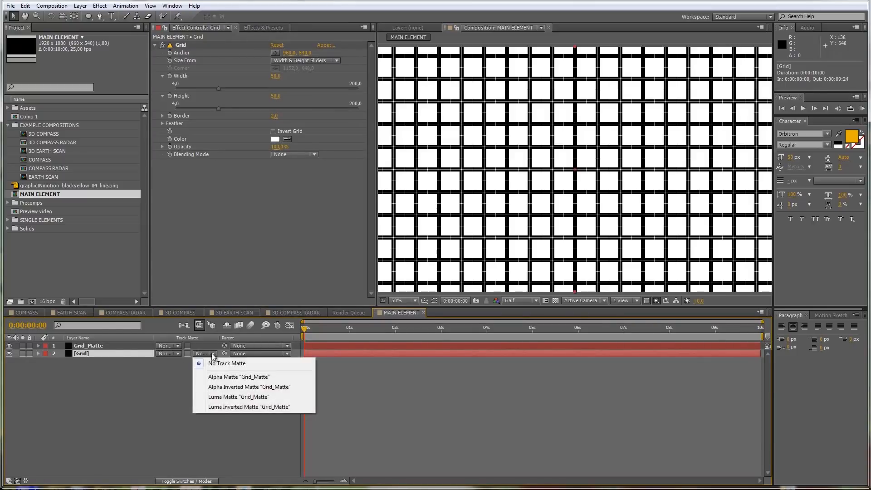
pyautogui.click(227, 407)
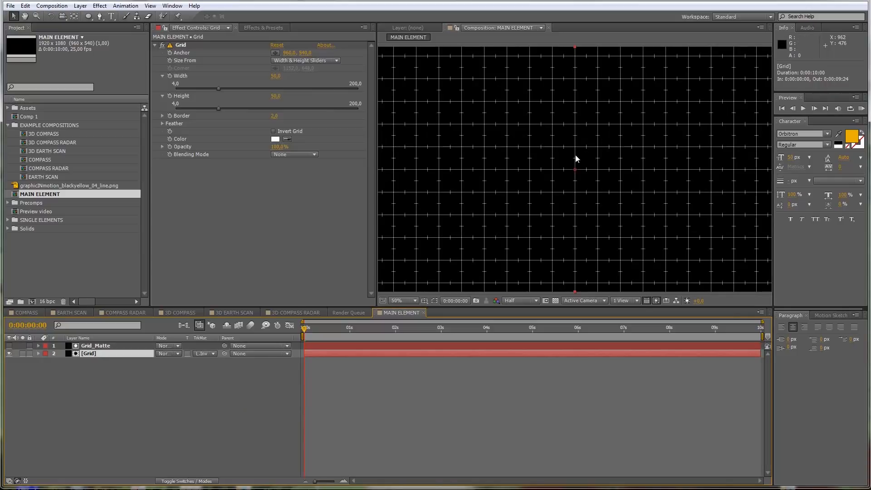
# Step: Pre-compose the Grid_Matte and Grid layers into a new composition named Grid, moving all attributes into it
pyautogui.click(110, 348)
pyautogui.keyDown('shift'); pyautogui.click(112, 352); pyautogui.keyUp('shift')
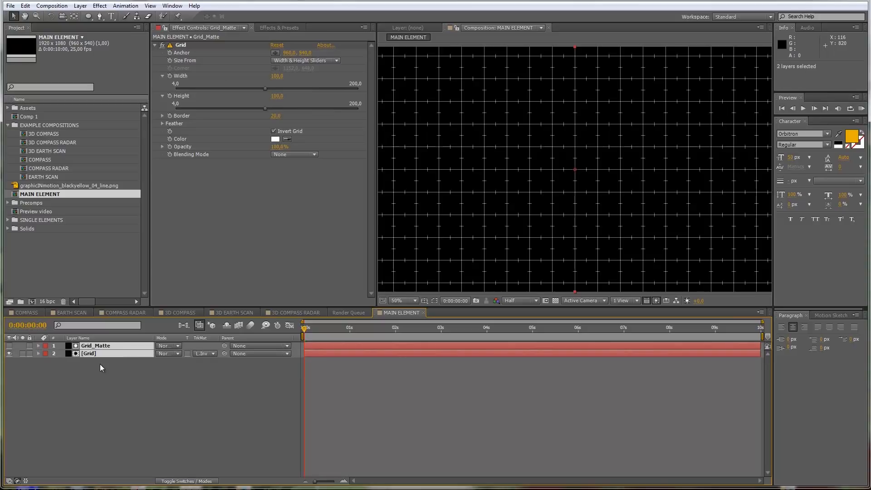
pyautogui.click(100, 5)
pyautogui.moveTo(81, 5)
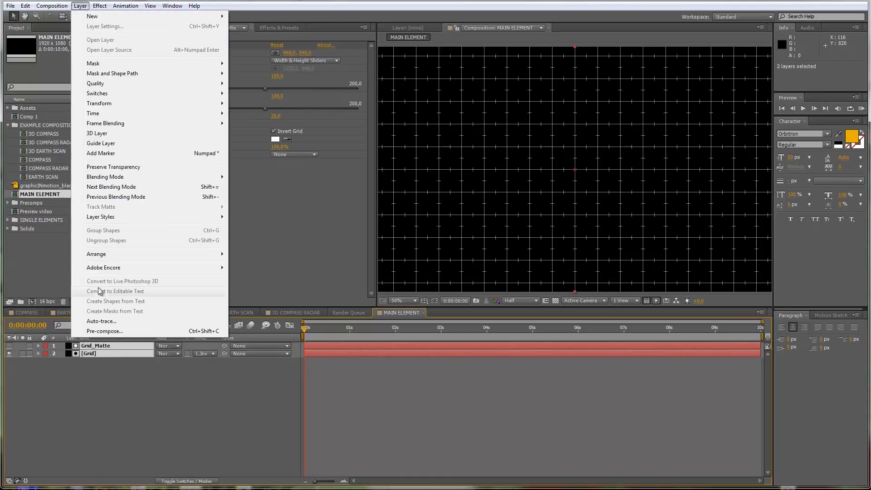
pyautogui.click(118, 328)
pyautogui.write('Grid')
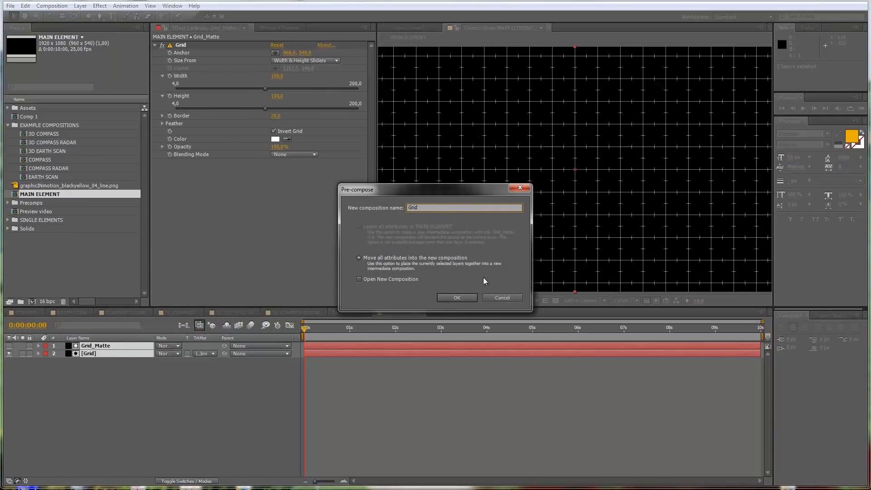
pyautogui.click(469, 298)
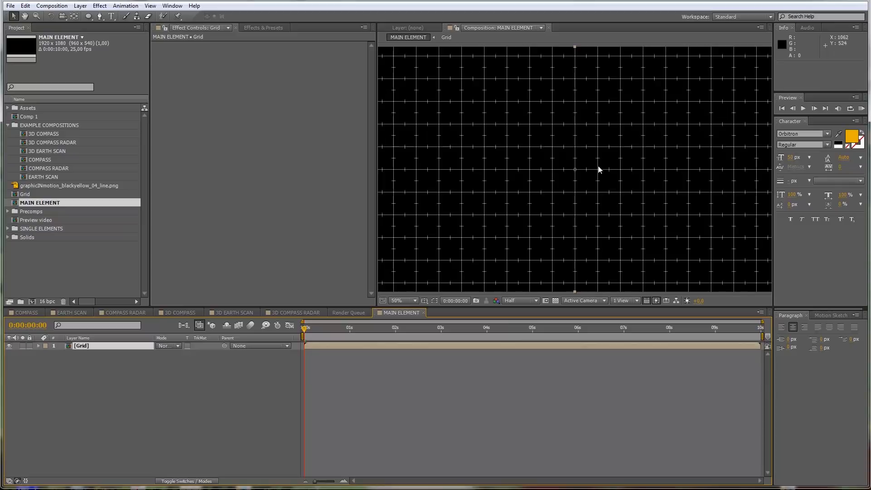
# Step: Draw a circular ellipse mask on the Grid layer outward from the composition centre, nearly filling the frame height
pyautogui.press(',')
pyautogui.press('.')
pyautogui.click(88, 16)
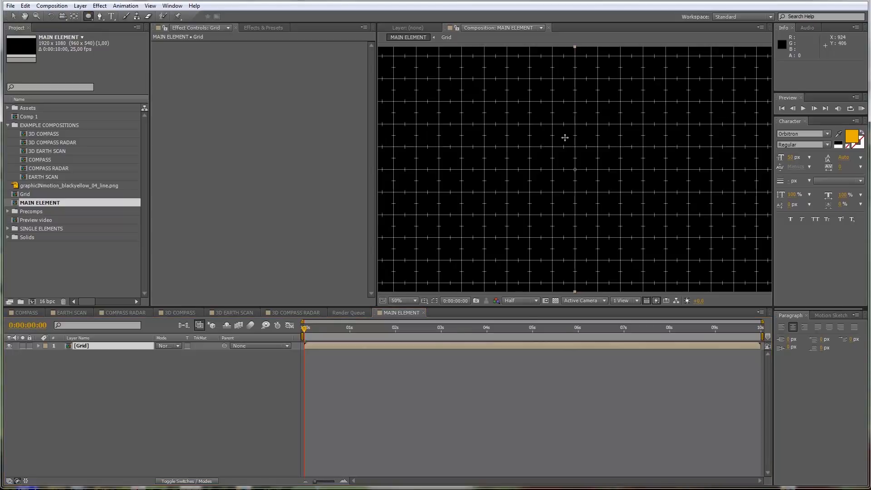
pyautogui.click(574, 168)
pyautogui.moveTo(574, 169); pyautogui.dragTo(681, 79)
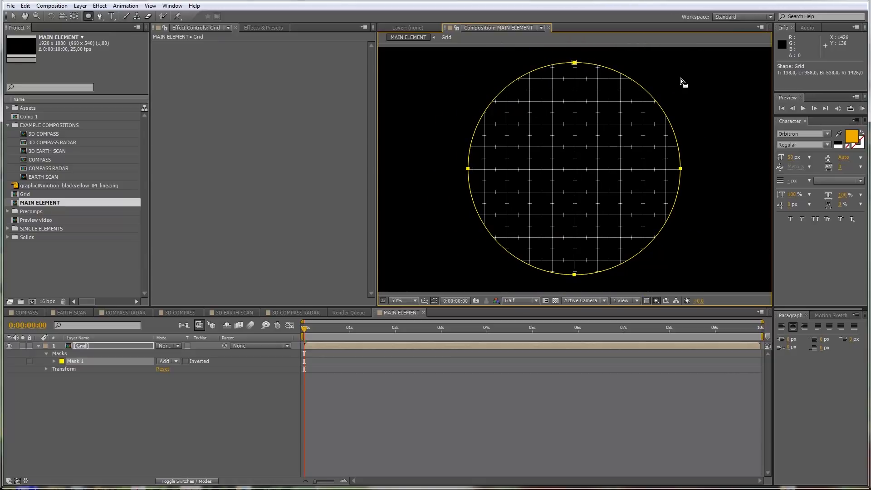
# Step: Soften the Grid layer's circular mask with a feather of about 250 pixels and an expansion of about -106 pixels
pyautogui.click(88, 346)
pyautogui.press('u')
pyautogui.press('m')
pyautogui.press('m')
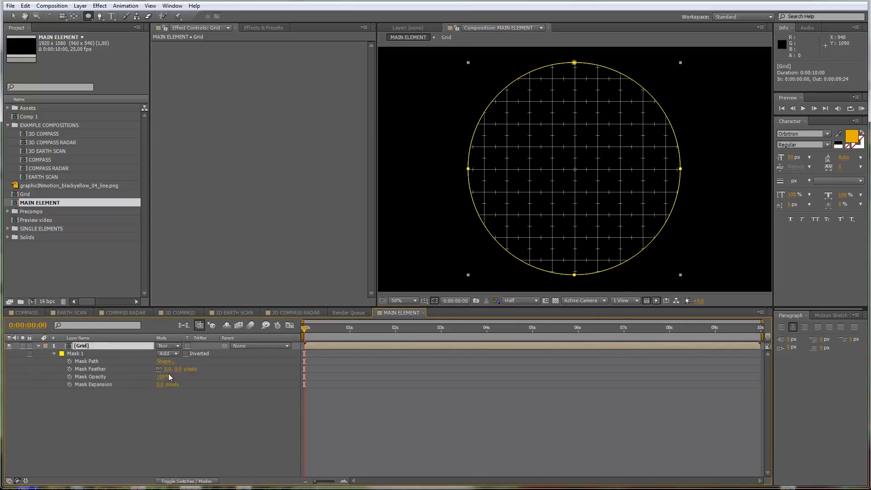
pyautogui.moveTo(168, 369); pyautogui.dragTo(230, 366)
pyautogui.moveTo(161, 384); pyautogui.dragTo(123, 386)
pyautogui.moveTo(179, 369); pyautogui.dragTo(238, 365)
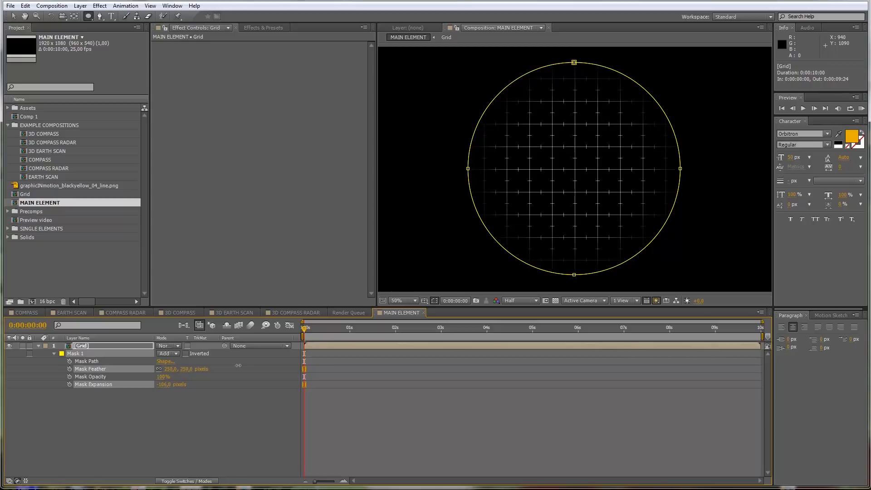
pyautogui.click(208, 410)
pyautogui.press(',')
pyautogui.press('.')
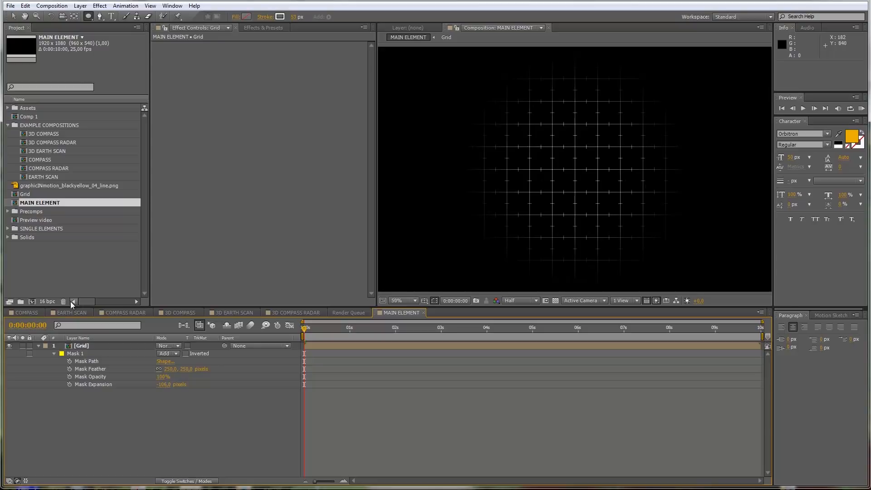
# Step: Examine the rings and degree scale in the COMPASS composition up close for reference, then return to MAIN ELEMENT
pyautogui.click(30, 313)
pyautogui.press('.')
pyautogui.press('h')
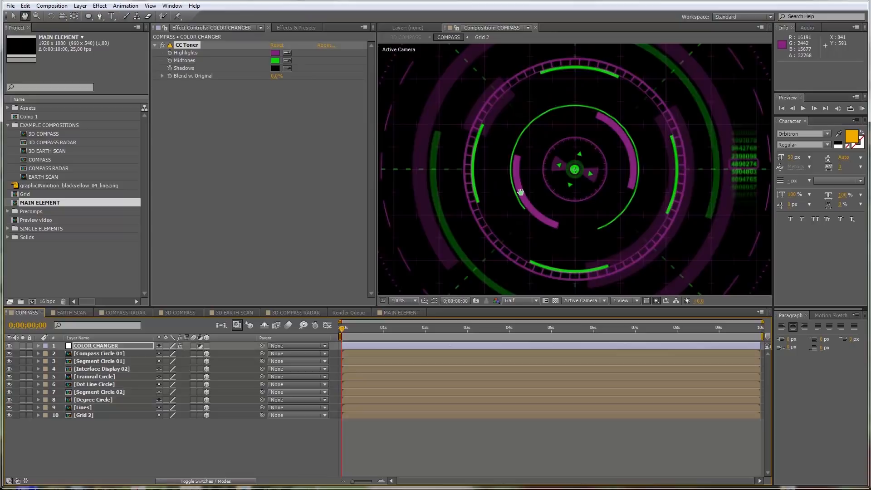
pyautogui.moveTo(520, 192); pyautogui.dragTo(575, 264)
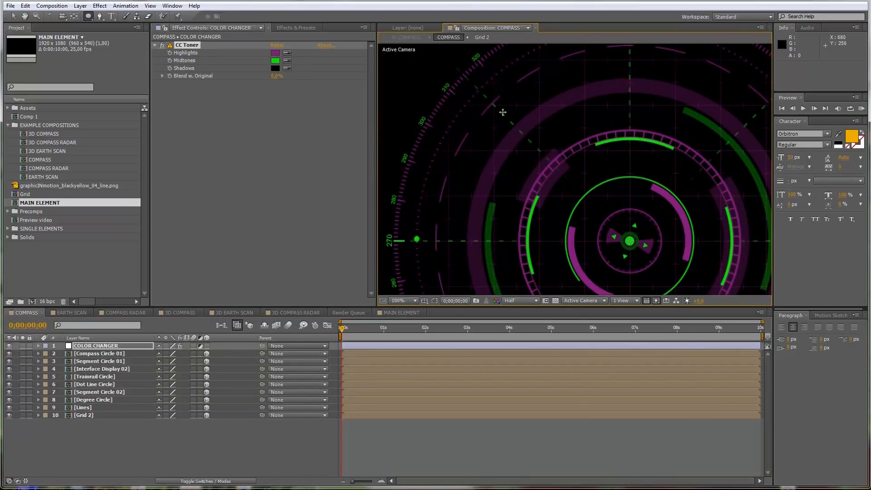
pyautogui.press('space')
pyautogui.moveTo(594, 203); pyautogui.dragTo(538, 132)
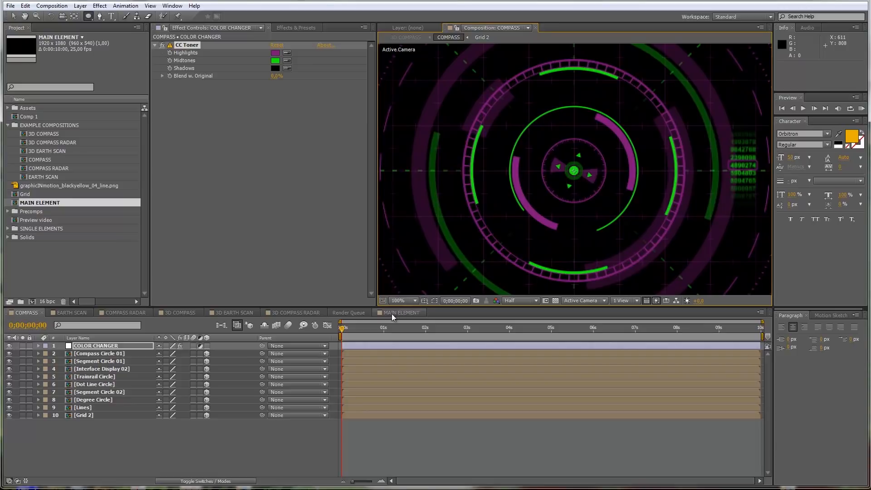
pyautogui.click(391, 314)
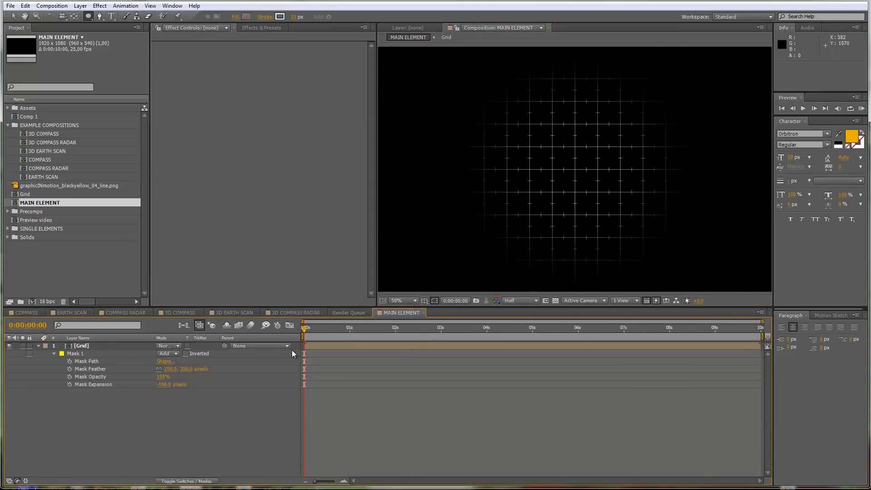
# Step: Draw a small rectangle shape of about 68 by 18 px beside the grid's left edge on a new shape layer
pyautogui.click(38, 346)
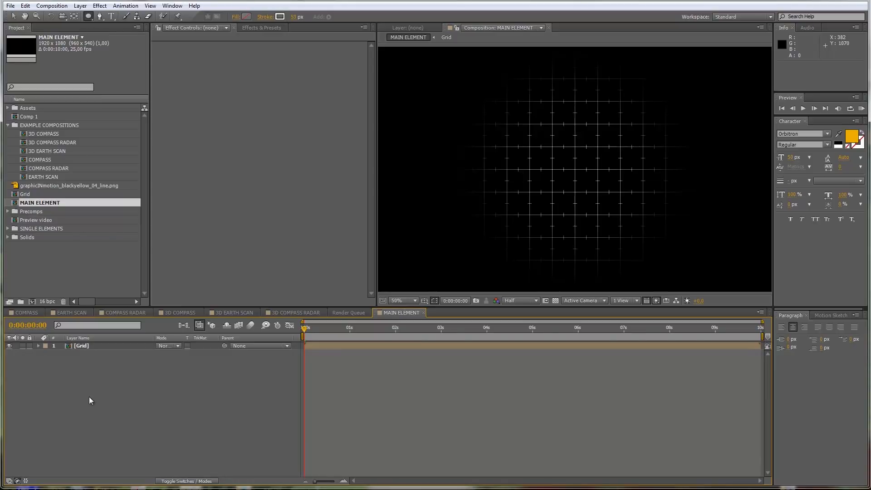
pyautogui.click(88, 18)
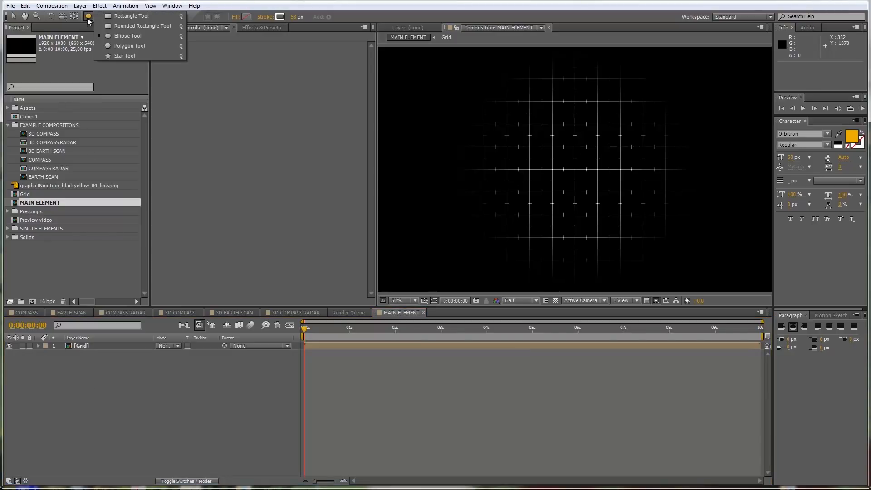
pyautogui.click(117, 16)
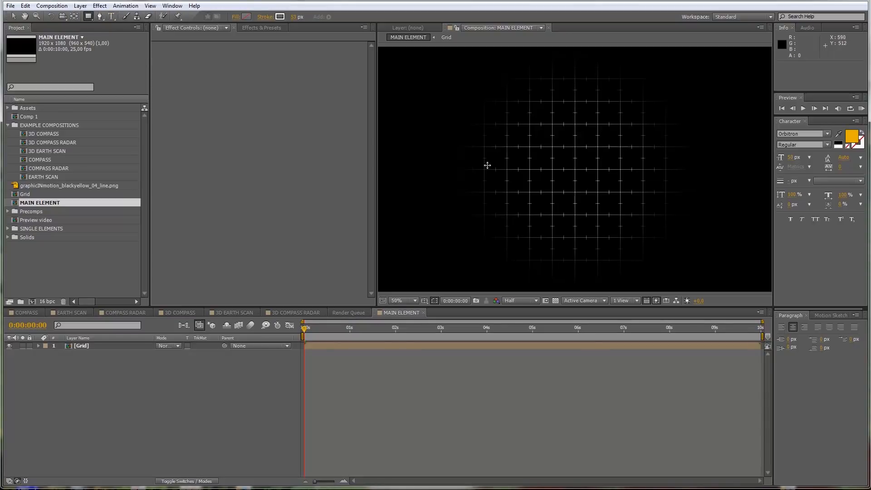
pyautogui.moveTo(456, 166); pyautogui.dragTo(472, 171)
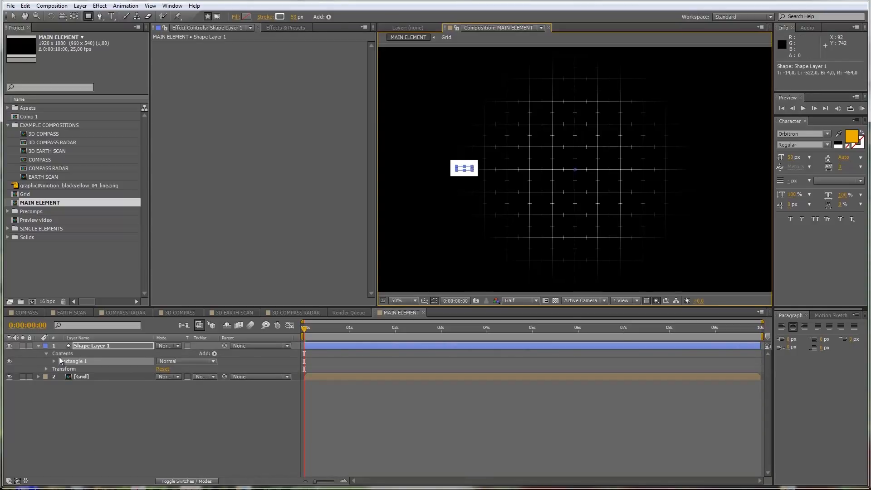
# Step: Set the rectangle's stroke to None and its fill colour to grey 808080
pyautogui.click(266, 17)
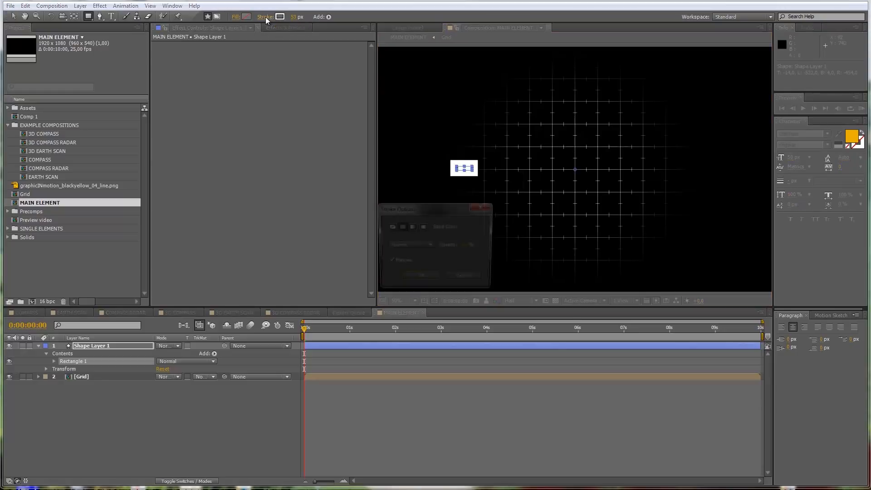
pyautogui.click(389, 227)
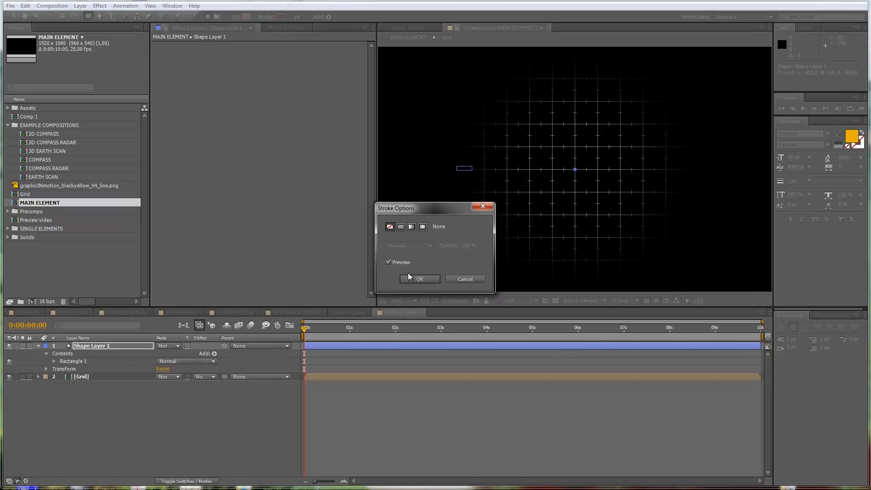
pyautogui.click(418, 278)
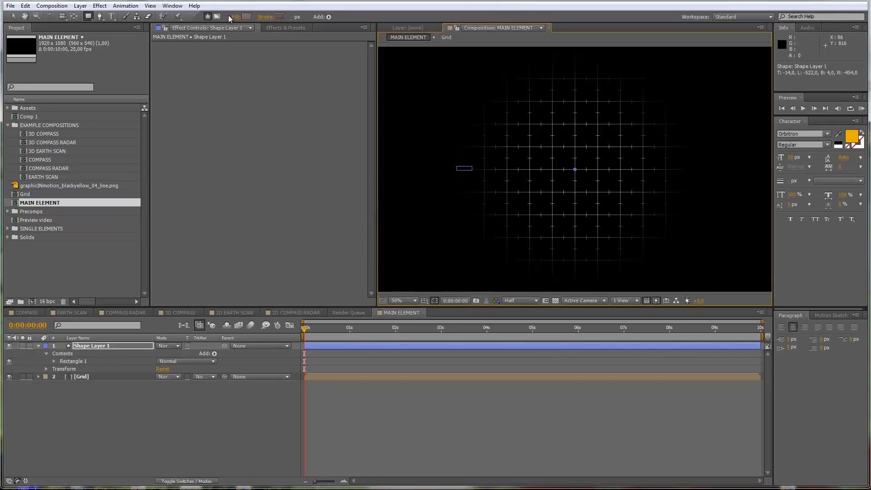
pyautogui.click(244, 17)
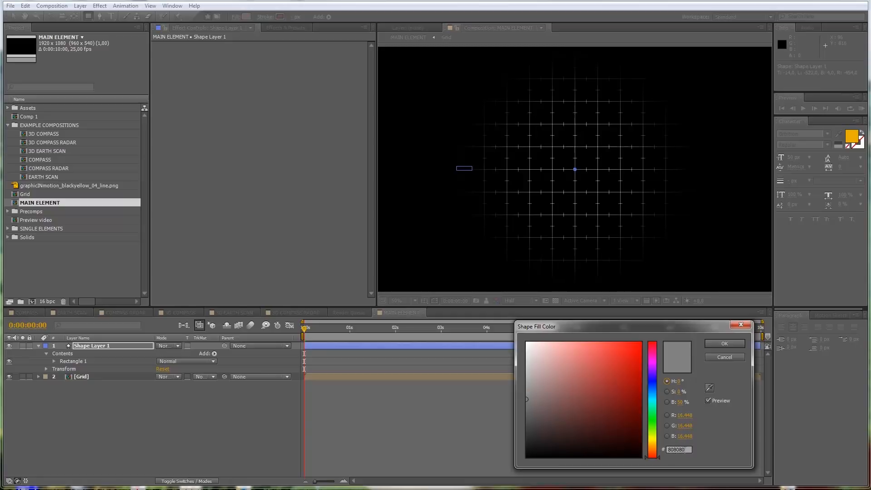
pyautogui.click(721, 344)
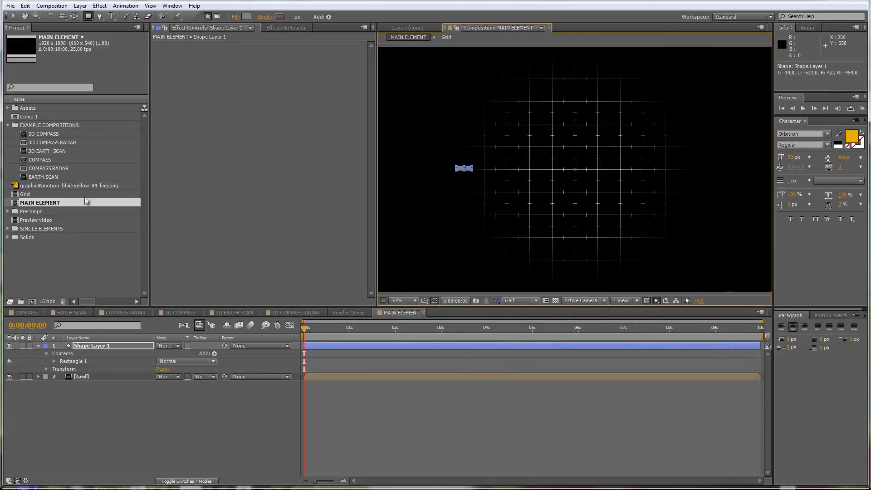
# Step: Shrink Rectangle Path 1 on the shape layer to a size of about 7.6 by 2 with linked proportions
pyautogui.click(39, 346)
pyautogui.click(39, 345)
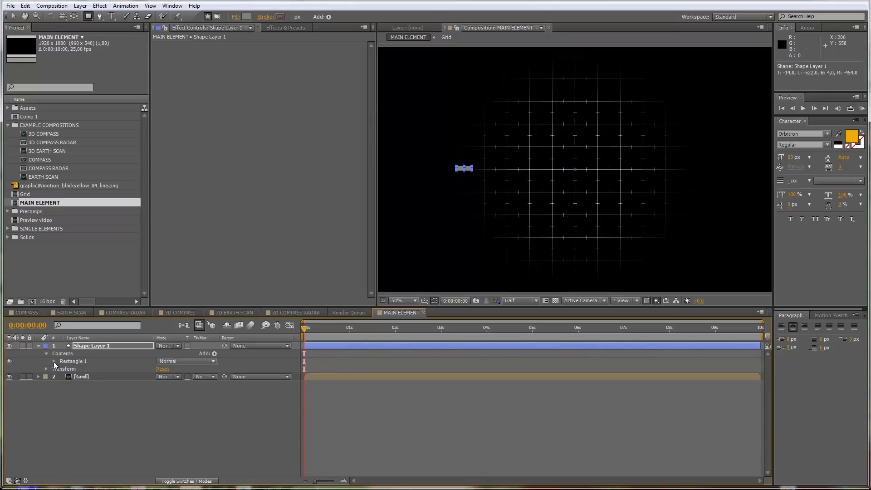
pyautogui.click(54, 361)
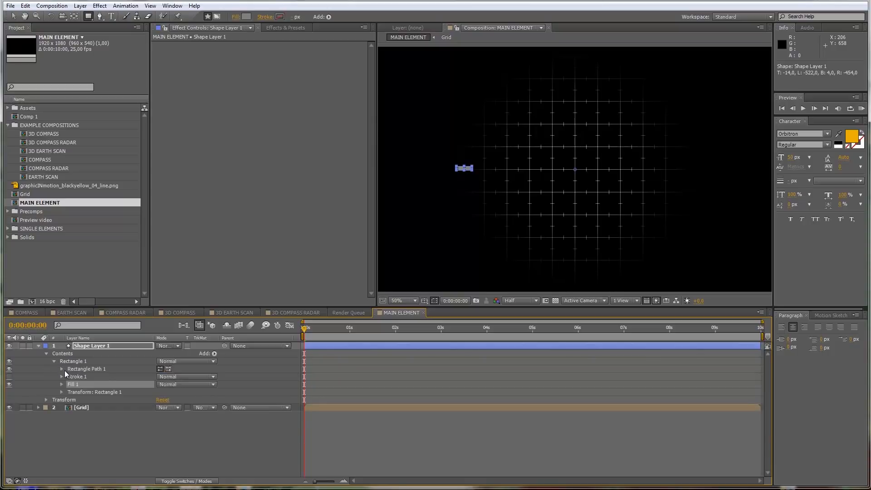
pyautogui.click(61, 369)
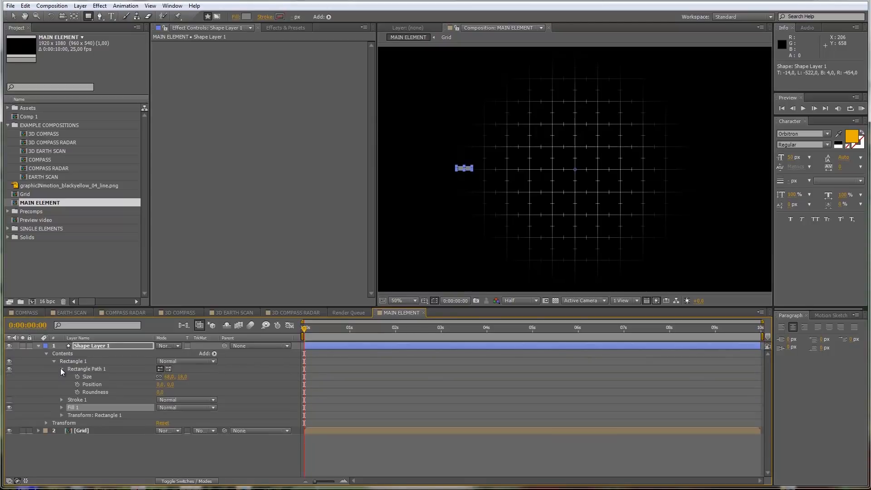
pyautogui.click(169, 377)
pyautogui.write('10')
pyautogui.press('Return')
pyautogui.click(184, 377)
pyautogui.write('2')
pyautogui.press('Return')
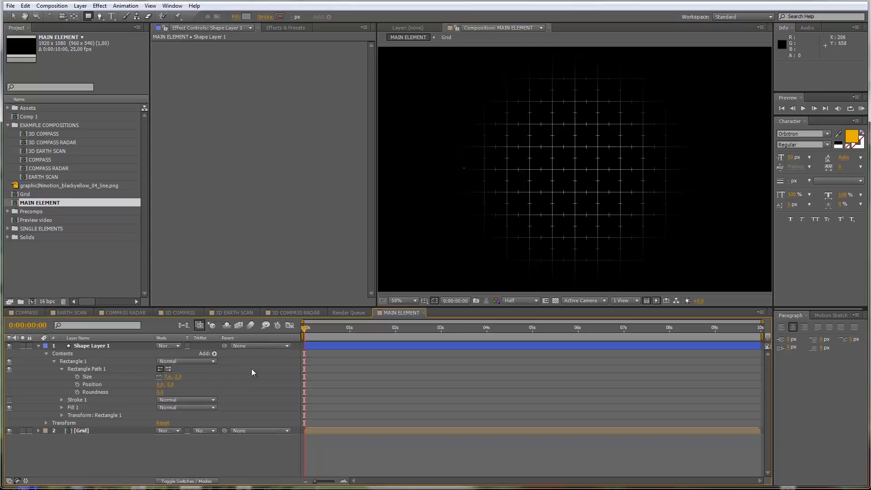
# Step: Inspect the tiny rectangle up close and undo the last size changes
pyautogui.scroll(2, 468, 186)
pyautogui.press('space')
pyautogui.moveTo(471, 187); pyautogui.dragTo(578, 185)
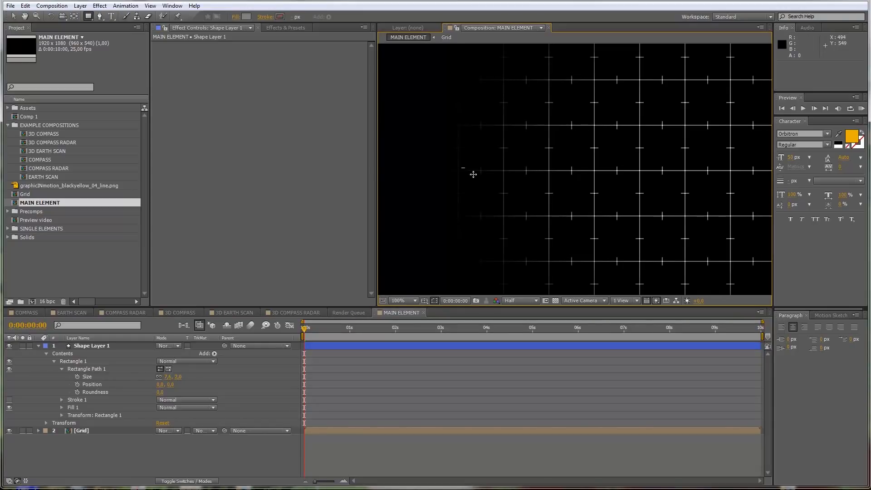
pyautogui.hotkey('ctrl', 'z')
pyautogui.hotkey('ctrl', 'z')
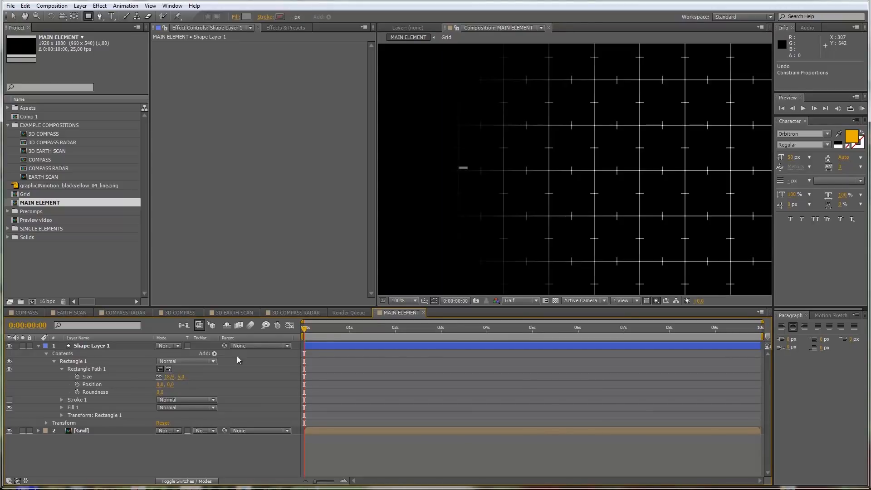
pyautogui.press(',')
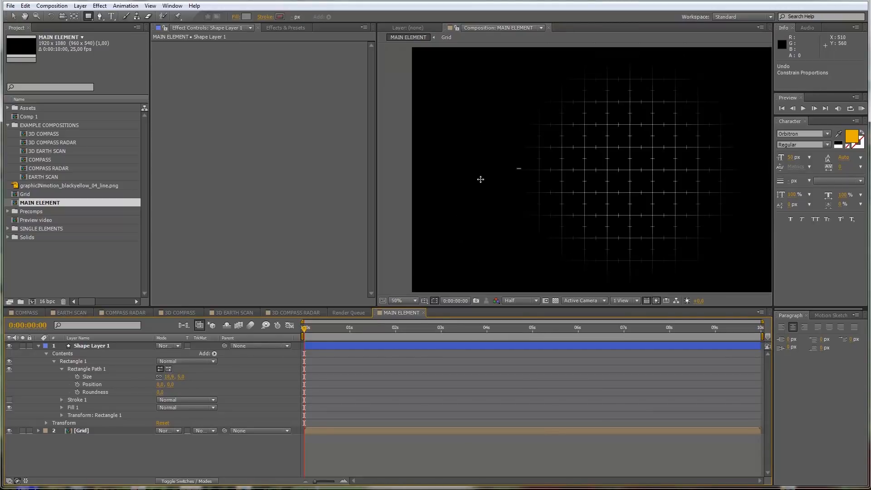
# Step: Set the height of Rectangle Path 1 to 3 with its proportions linked, making it about 11 wide
pyautogui.click(182, 376)
pyautogui.write('2')
pyautogui.press('Return')
pyautogui.click(177, 376)
# Step: Centre the rectangle vertically by setting the Y position in Transform: Rectangle 1 to 0
pyautogui.click(62, 414)
pyautogui.scroll(-1, 83, 423)
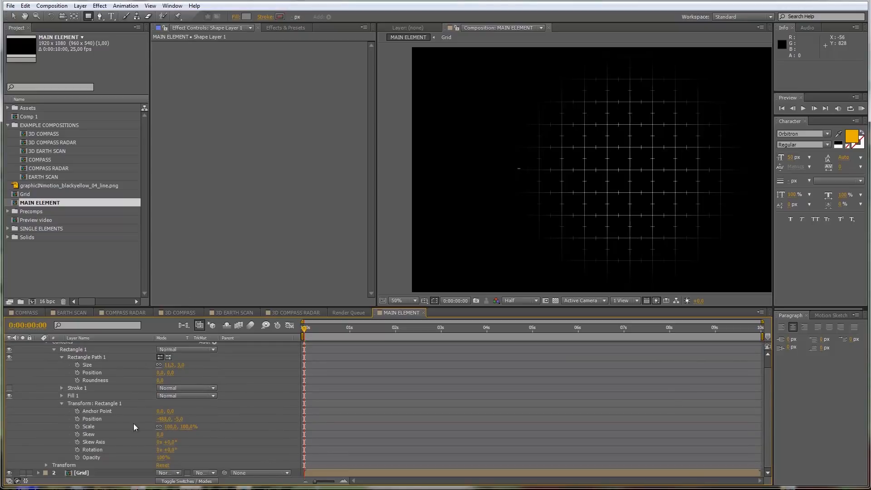
pyautogui.click(179, 419)
pyautogui.write('0')
pyautogui.press('Return')
pyautogui.scroll(1, 223, 423)
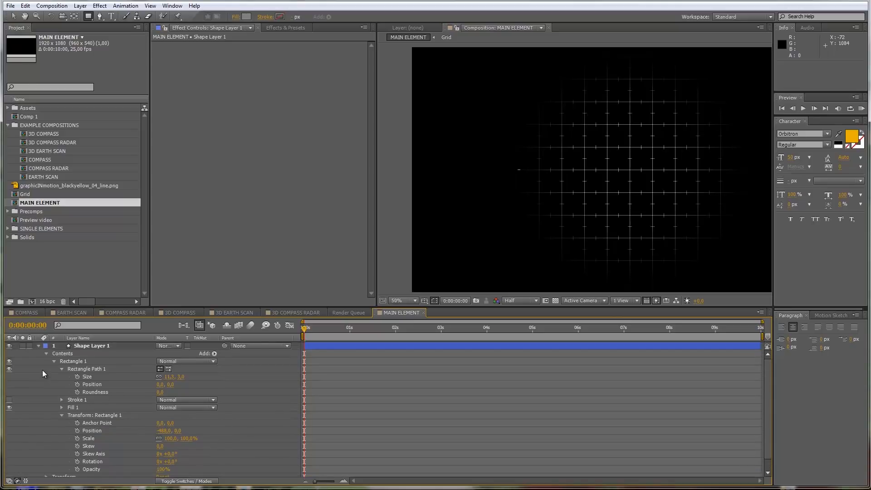
pyautogui.click(62, 415)
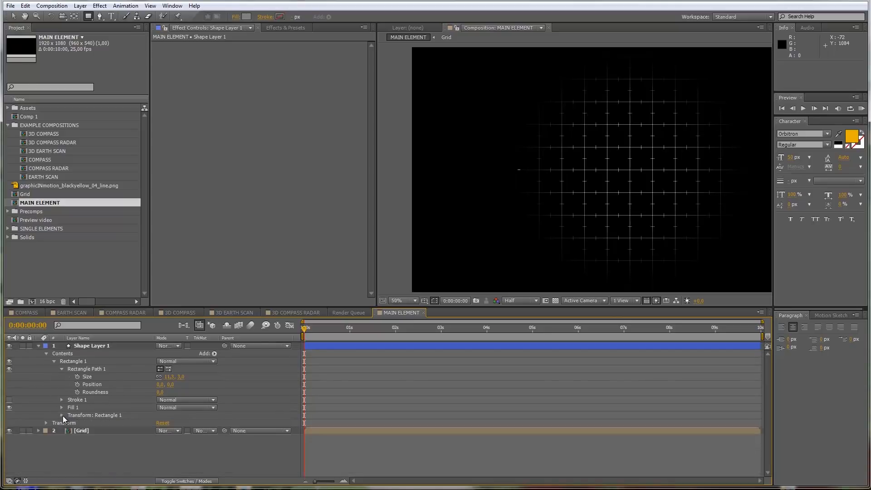
# Step: Add a Repeater to the contents of Shape Layer 1 and reveal its settings
pyautogui.click(216, 354)
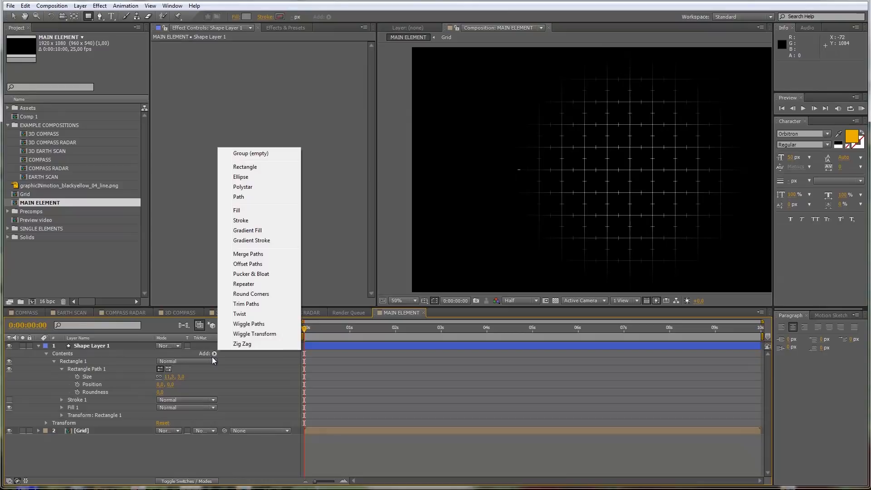
pyautogui.click(240, 284)
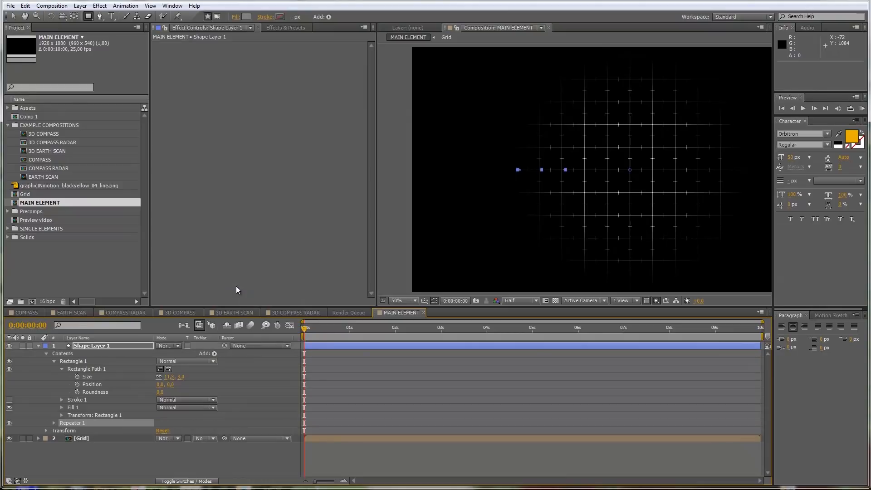
pyautogui.click(55, 423)
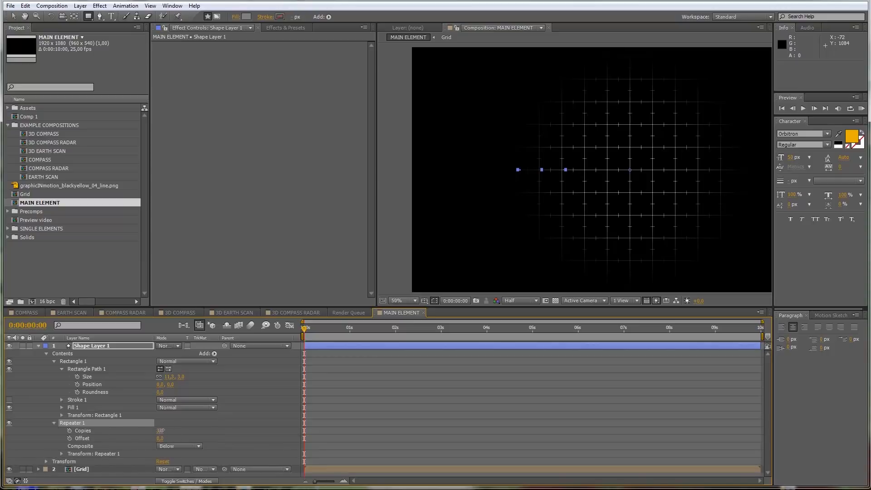
# Step: Set the copies of Repeater 1 to 20 and hide the Grid layer
pyautogui.moveTo(160, 431); pyautogui.dragTo(173, 429)
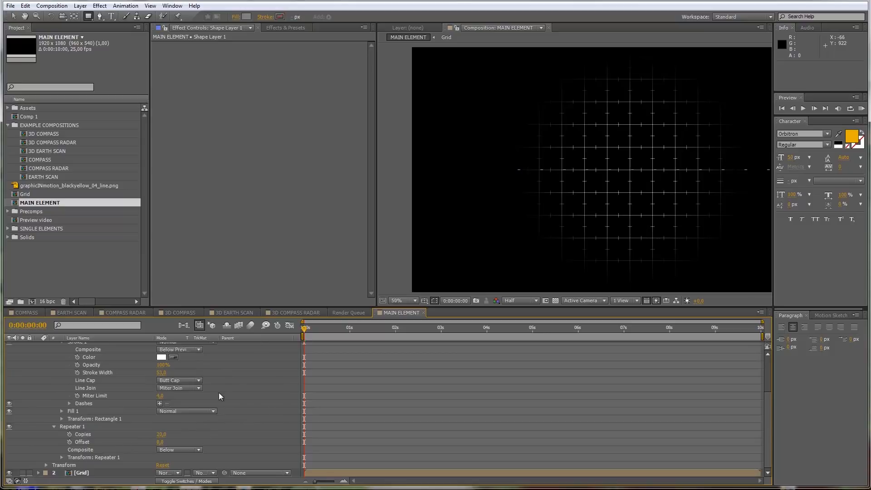
pyautogui.click(9, 472)
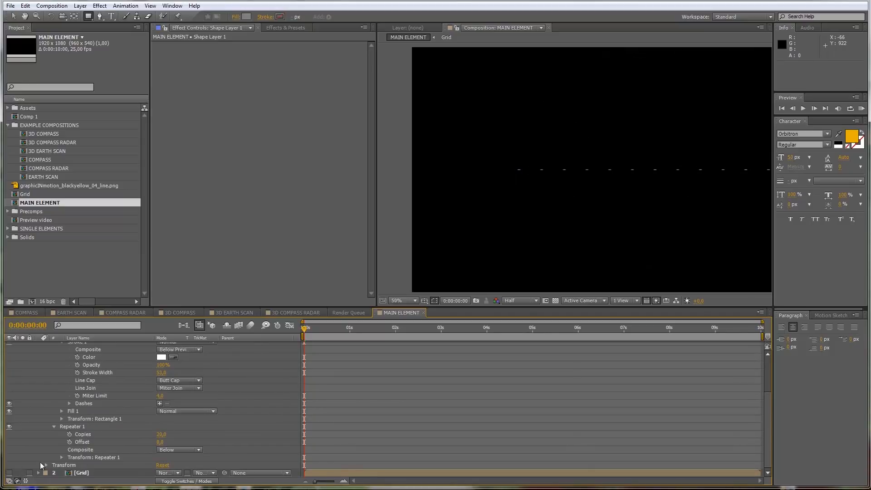
pyautogui.scroll(1, 537, 201)
pyautogui.scroll(-1, 579, 192)
pyautogui.press('space')
pyautogui.moveTo(628, 181)
pyautogui.mouseDown()
pyautogui.moveTo(607, 191)
pyautogui.moveTo(525, 175)
pyautogui.moveTo(563, 177)
pyautogui.mouseUp()
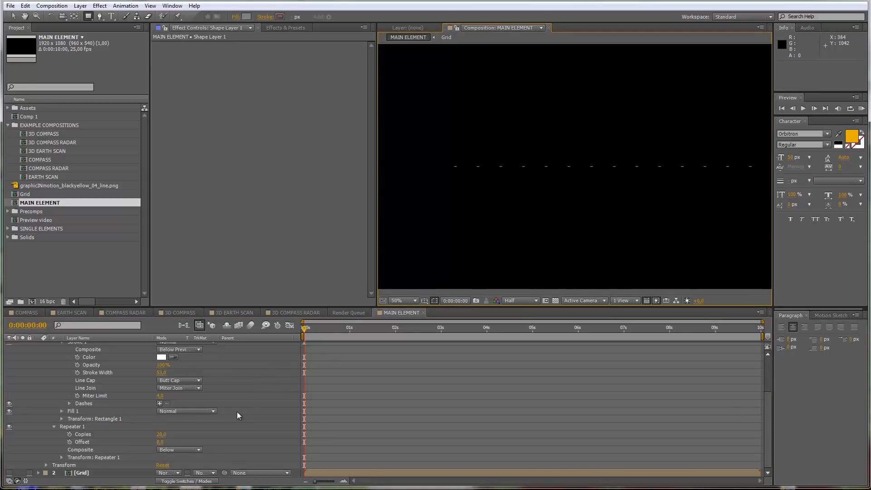
# Step: Set the X position in Transform: Repeater 1 to 25 and show the Grid layer
pyautogui.click(61, 458)
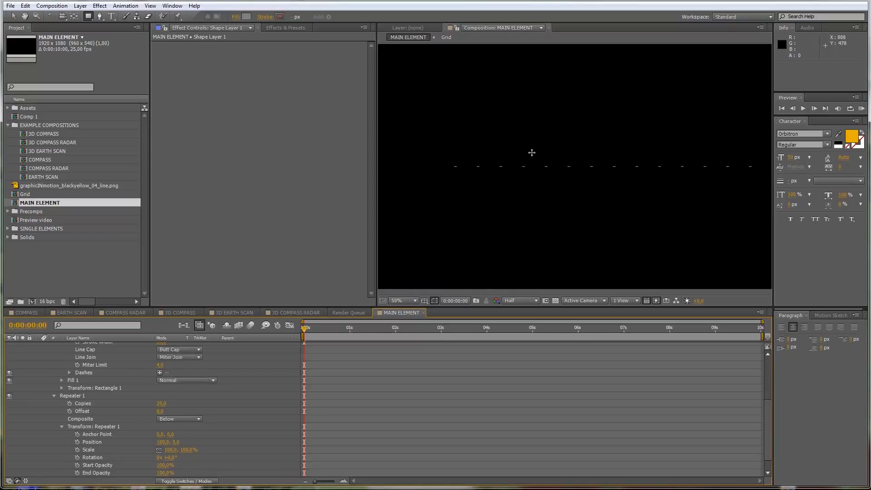
pyautogui.moveTo(162, 441); pyautogui.dragTo(127, 442)
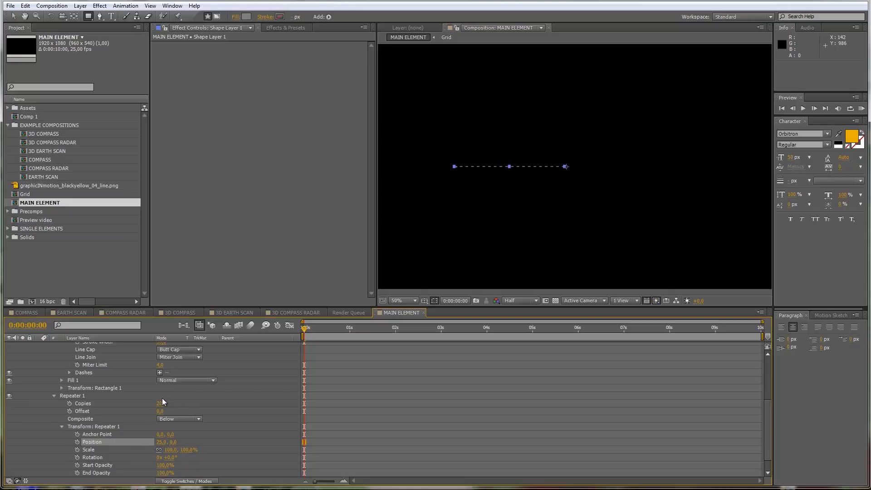
pyautogui.scroll(-2, 50, 454)
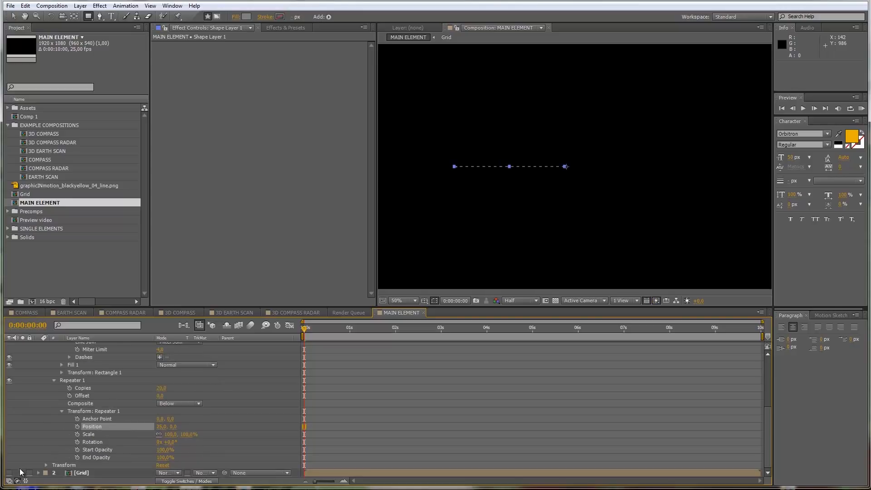
pyautogui.click(8, 473)
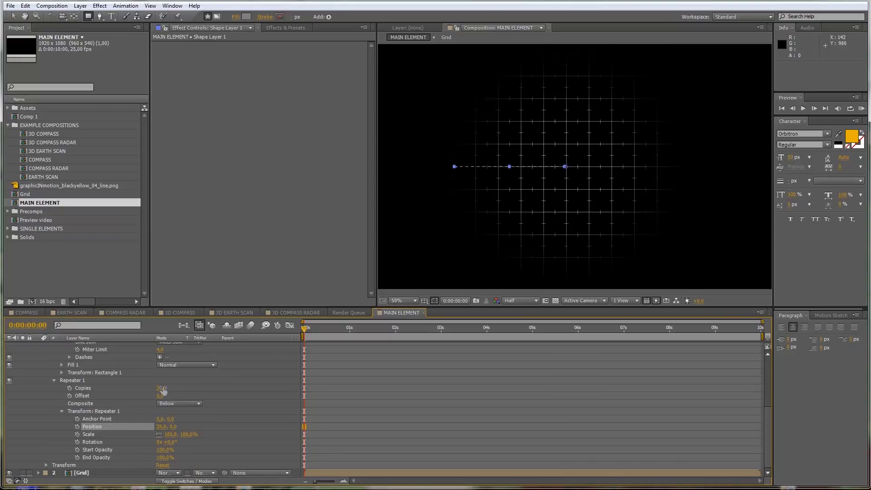
# Step: Set the copies of Repeater 1 to 40 so the dashed line spans the full width of the grid
pyautogui.moveTo(161, 386); pyautogui.dragTo(171, 386)
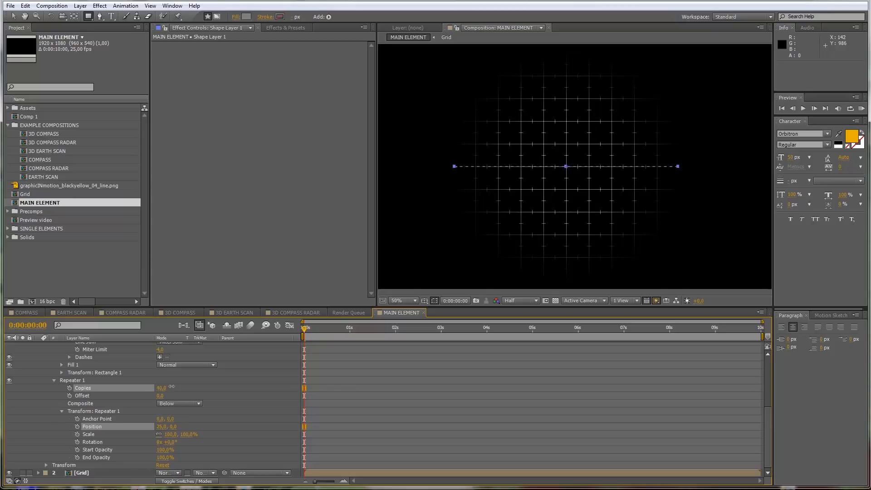
pyautogui.moveTo(171, 386); pyautogui.dragTo(172, 387)
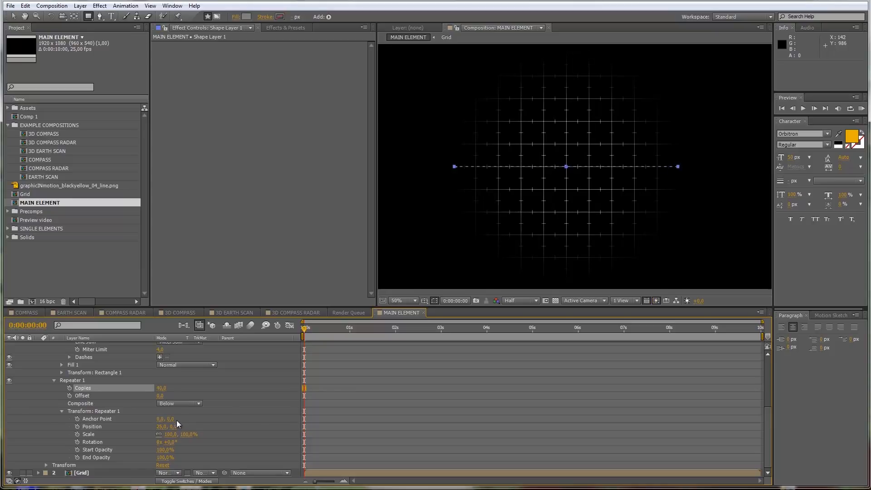
pyautogui.click(230, 406)
# Step: Duplicate Shape Layer 1 with its properties collapsed and set the copy's rotation to 90°
pyautogui.scroll(4, 72, 386)
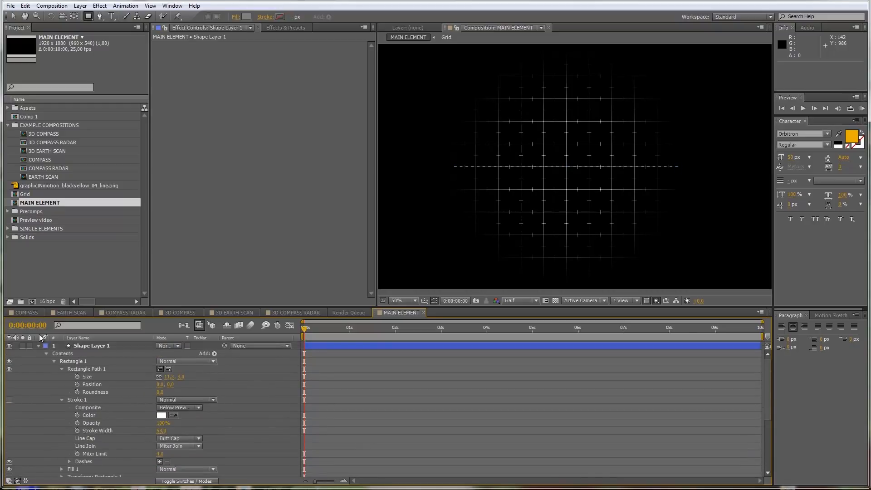
pyautogui.click(39, 345)
pyautogui.click(96, 346)
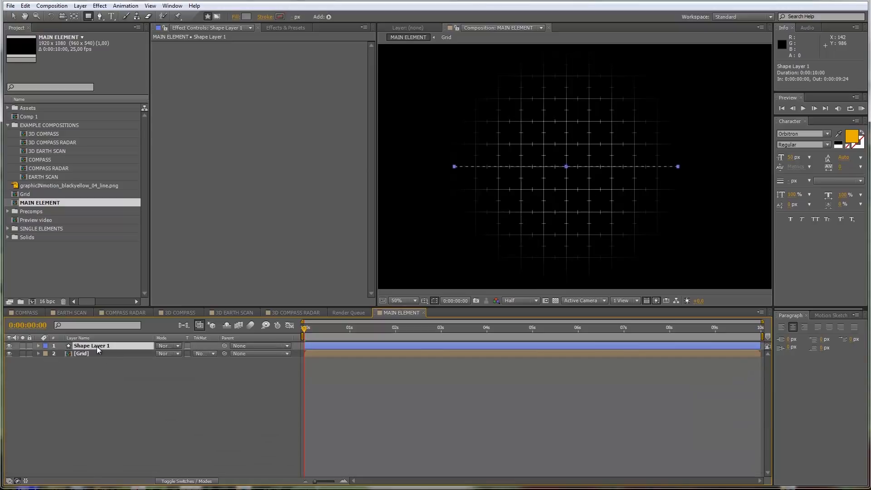
pyautogui.hotkey('ctrl', 'd')
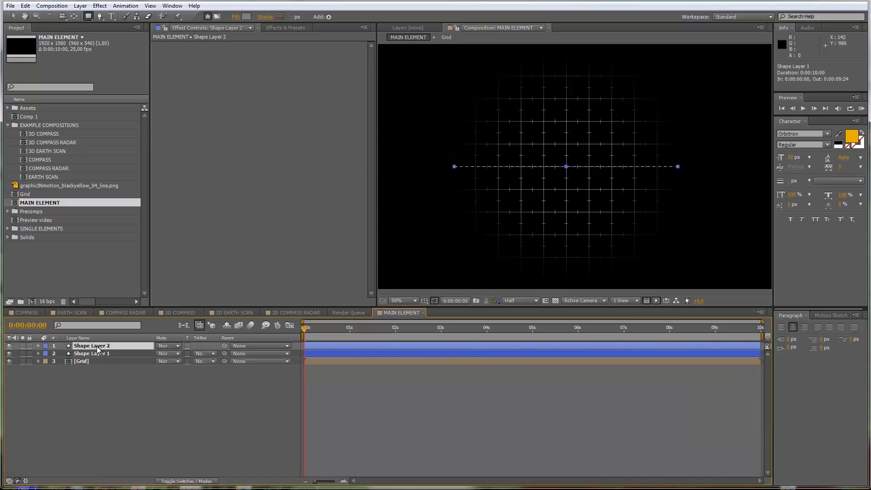
pyautogui.press('r')
pyautogui.click(170, 353)
pyautogui.write('90')
pyautogui.press('Return')
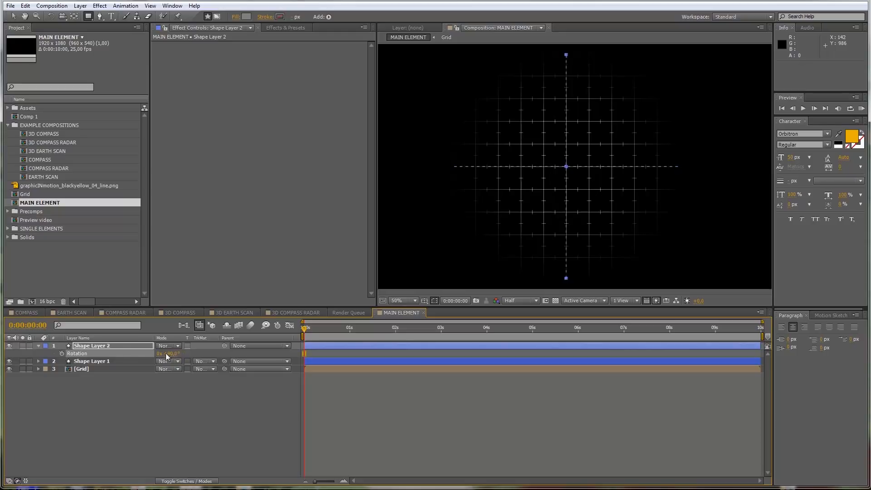
# Step: Duplicate the vertical dashed line, Shape Layer 2, and set the copy's rotation to 45°
pyautogui.click(116, 344)
pyautogui.hotkey('ctrl', 'd')
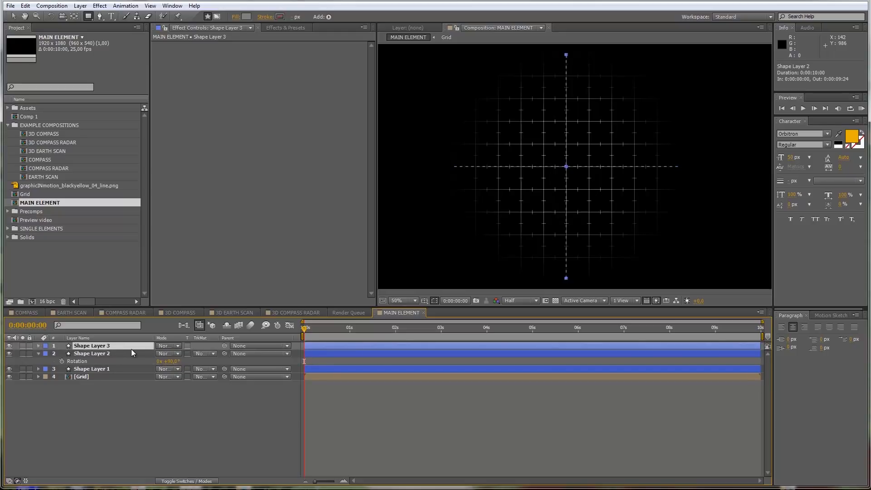
pyautogui.press('r')
pyautogui.click(171, 353)
pyautogui.write('45')
pyautogui.press('Return')
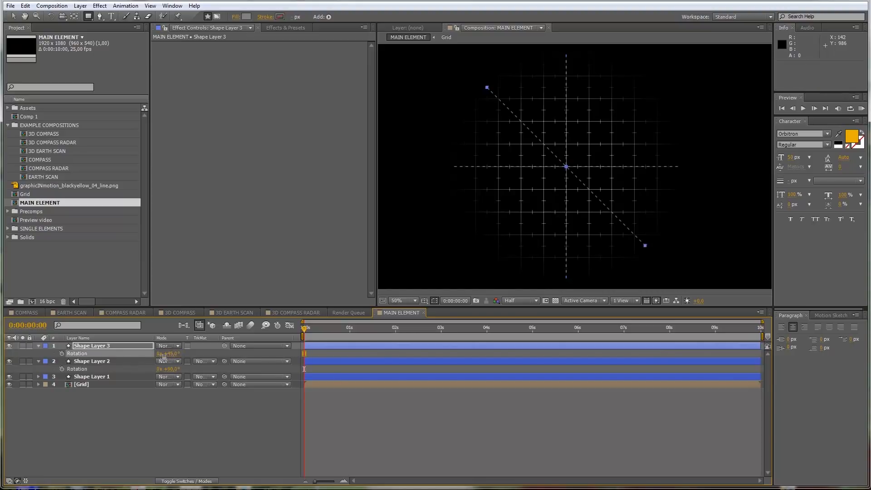
# Step: Duplicate the diagonal dashed line, Shape Layer 3, and set the copy's rotation to 315°
pyautogui.click(113, 344)
pyautogui.hotkey('ctrl', 'd')
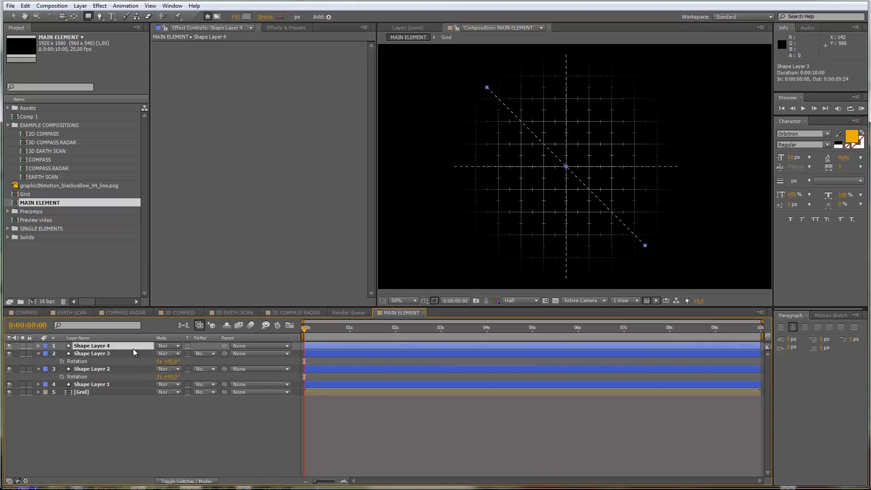
pyautogui.press('r')
pyautogui.click(171, 353)
pyautogui.write('315')
pyautogui.press('Return')
pyautogui.click(191, 432)
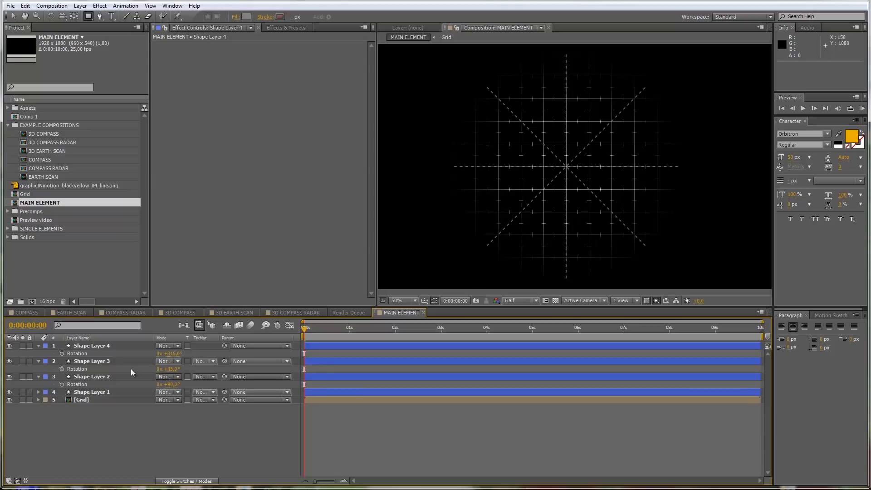
# Step: Pre-compose the four shape layers into a new composition named Lines, moving all attributes into it
pyautogui.click(103, 393)
pyautogui.keyDown('shift'); pyautogui.click(116, 344); pyautogui.keyUp('shift')
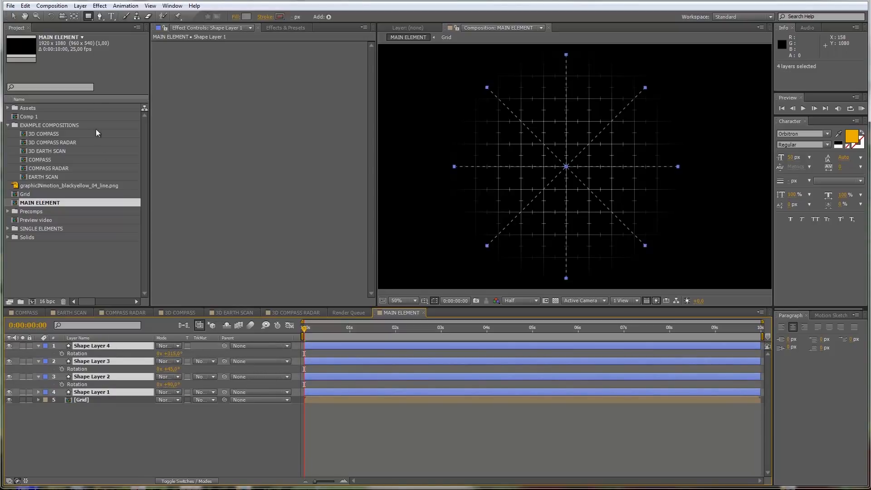
pyautogui.click(80, 6)
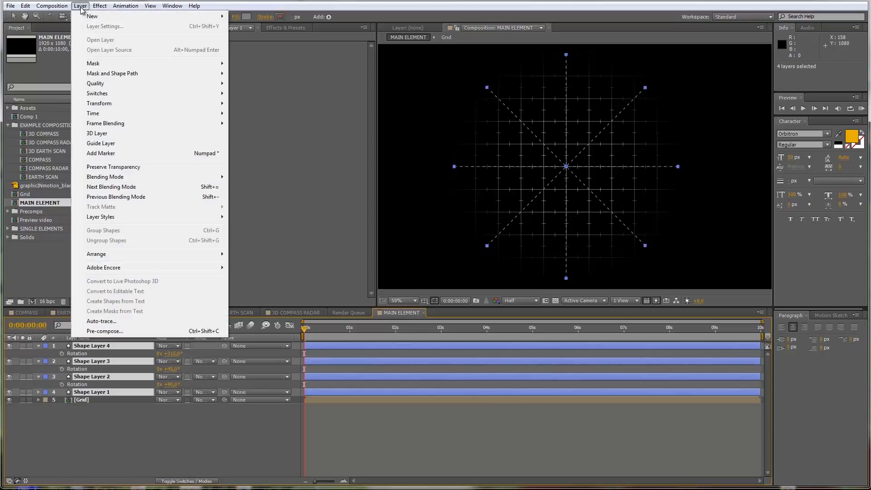
pyautogui.click(109, 331)
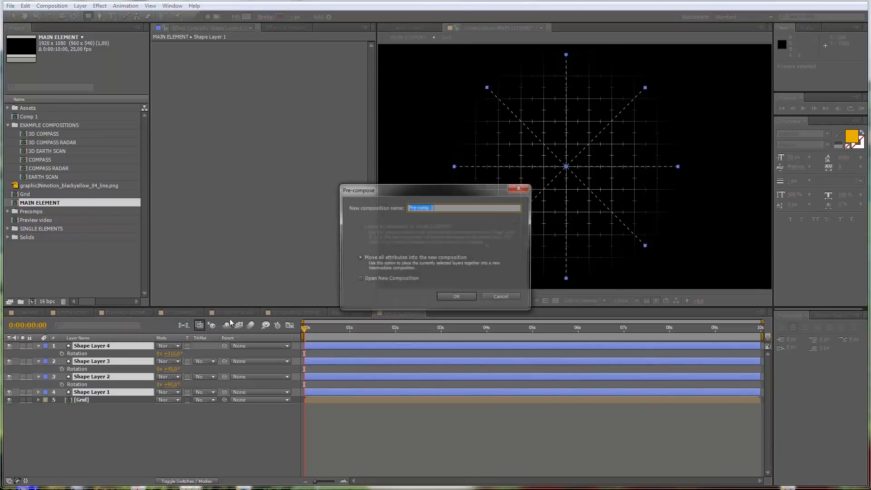
pyautogui.write('Lines')
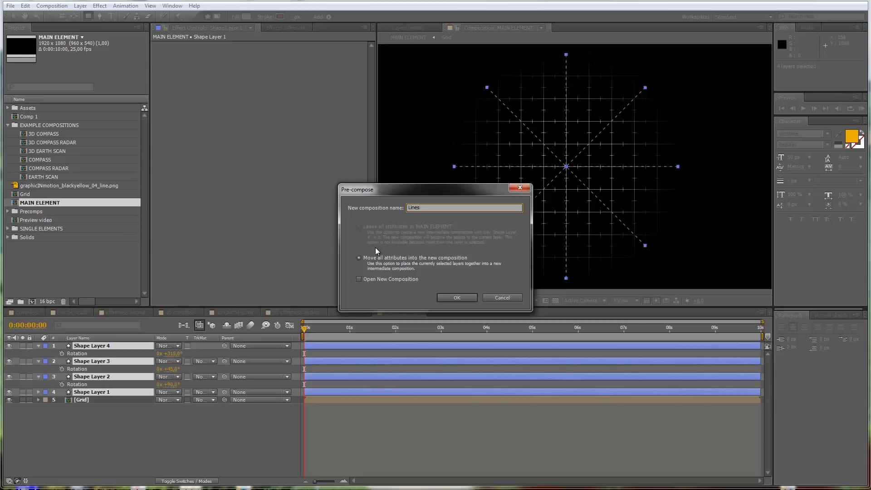
pyautogui.press('Return')
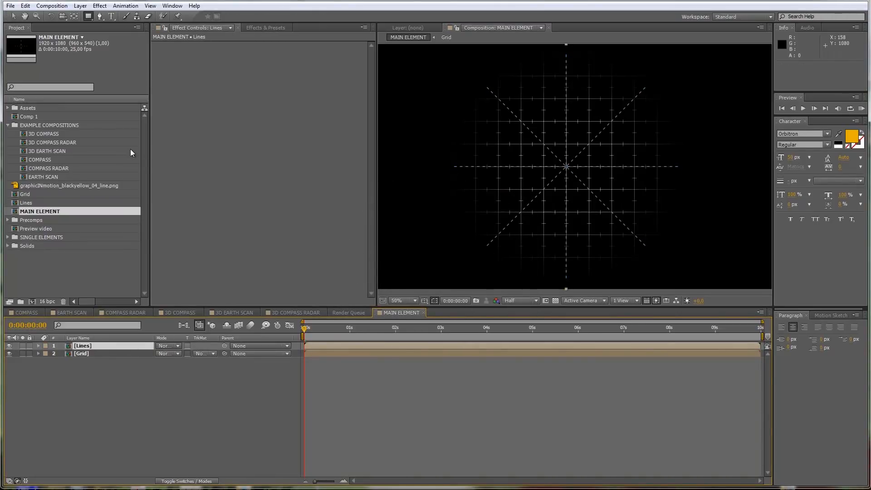
# Step: Draw a circular mask with a radius of about 480 px on the Lines layer, centred where the dashed lines cross
pyautogui.click(96, 384)
pyautogui.moveTo(91, 19); pyautogui.dragTo(114, 40)
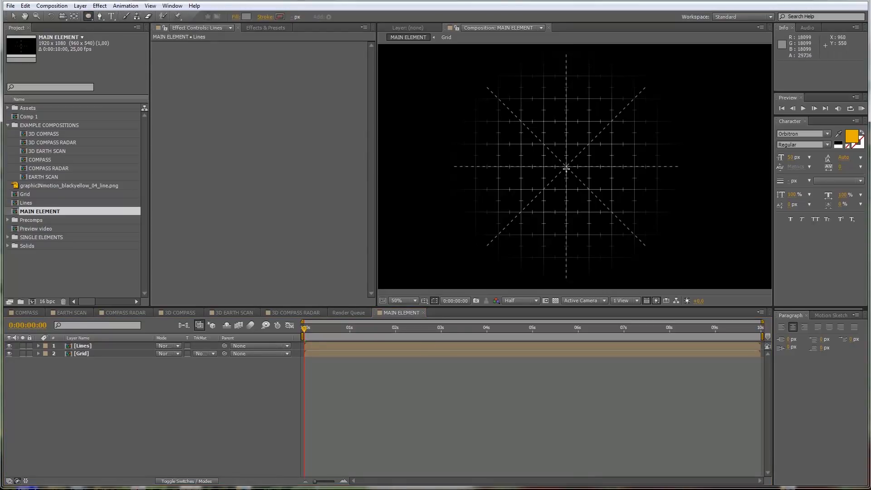
pyautogui.moveTo(566, 166); pyautogui.dragTo(572, 158)
pyautogui.hotkey('ctrl', 'z')
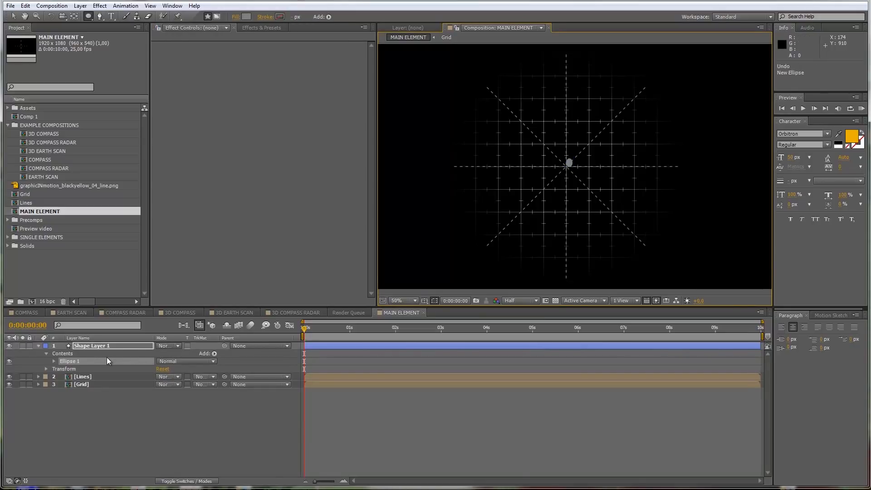
pyautogui.click(89, 347)
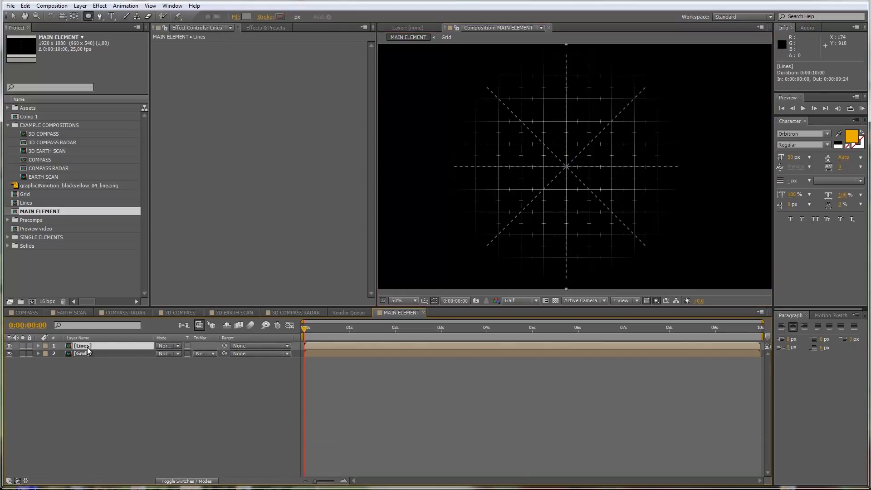
pyautogui.moveTo(566, 165); pyautogui.dragTo(585, 146)
pyautogui.press('shift')
pyautogui.press('ctrl')
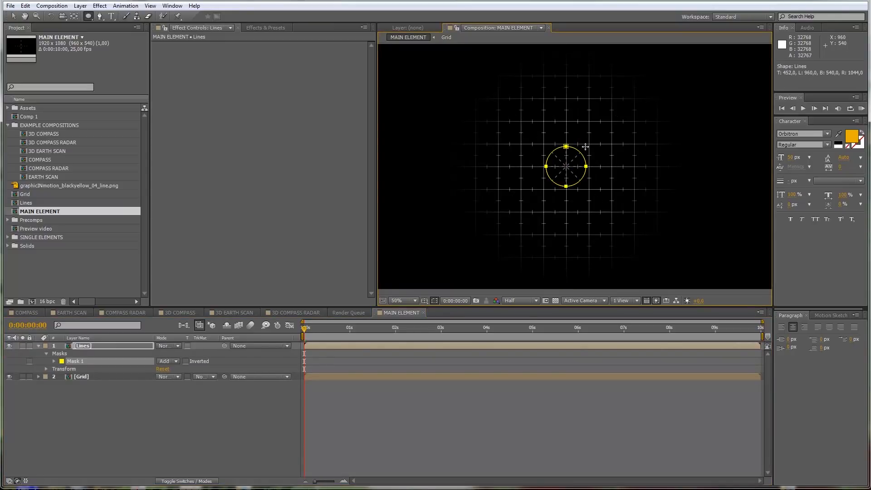
pyautogui.moveTo(585, 146); pyautogui.dragTo(675, 66)
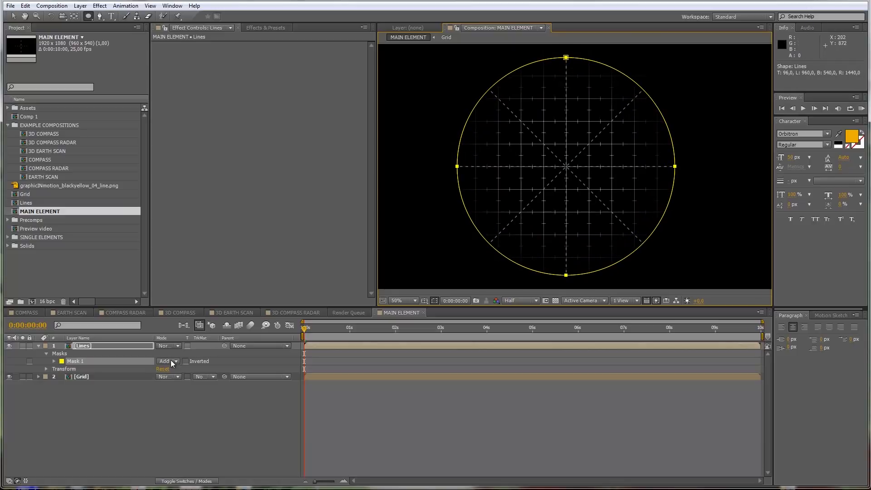
# Step: Set the feather of the Lines layer's mask to about 251 pixels and give it a negative expansion
pyautogui.press('m')
pyautogui.press('m')
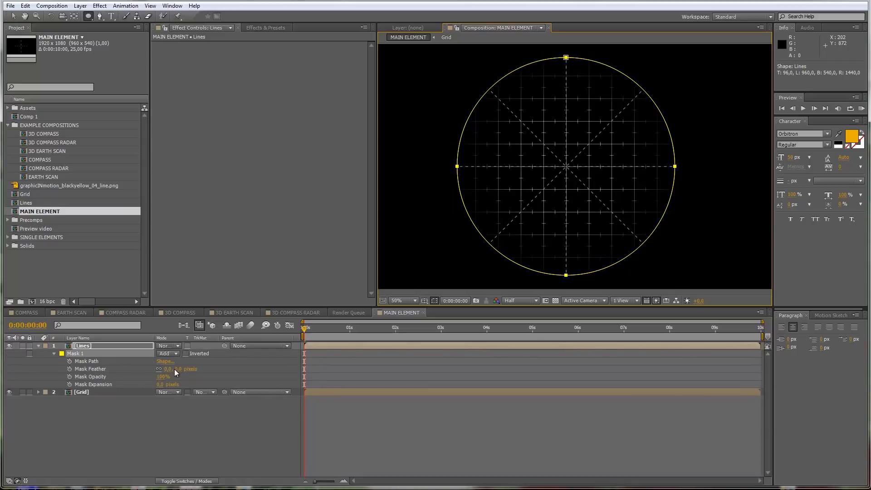
pyautogui.moveTo(174, 368); pyautogui.dragTo(276, 361)
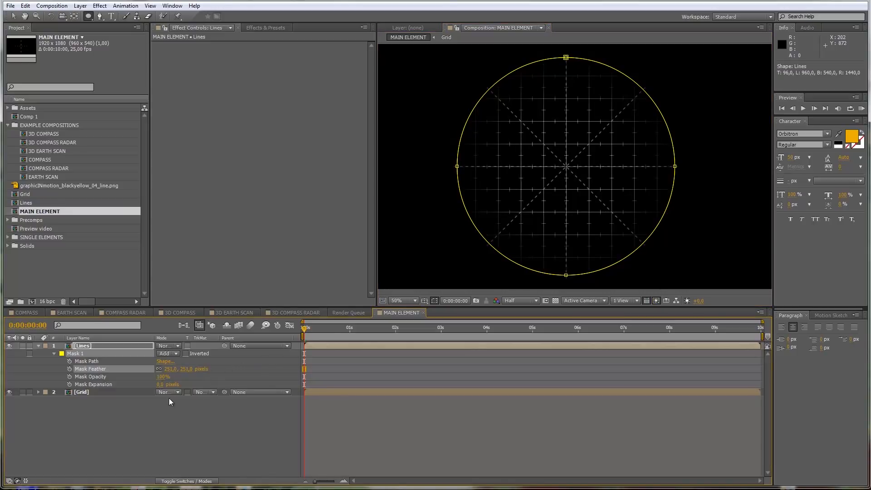
pyautogui.moveTo(160, 384)
pyautogui.mouseDown()
pyautogui.moveTo(182, 379)
pyautogui.moveTo(152, 380)
pyautogui.mouseUp()
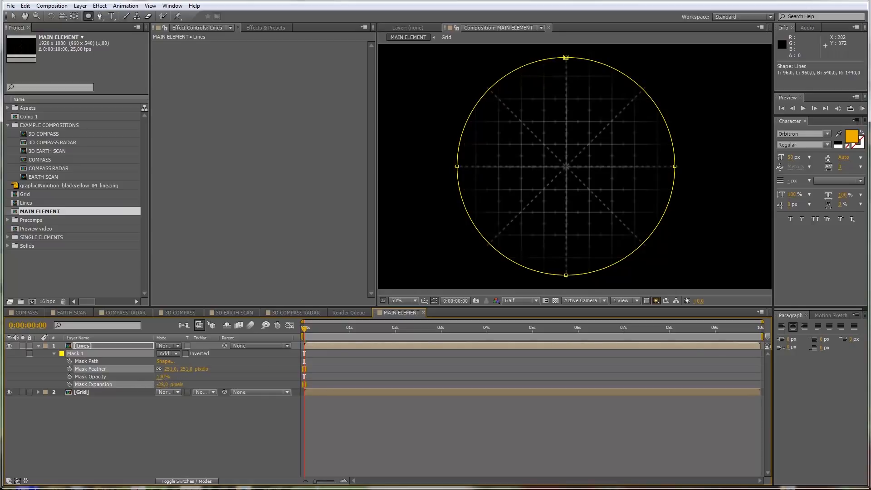
pyautogui.click(139, 435)
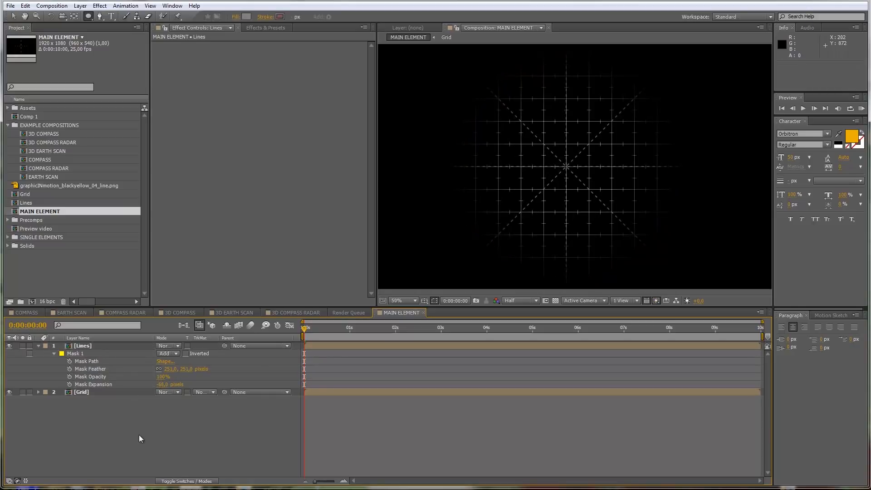
# Step: Add a concentric copy of Mask 1 on the Lines layer, scaled to about 37.9% and set to Subtract
pyautogui.click(78, 352)
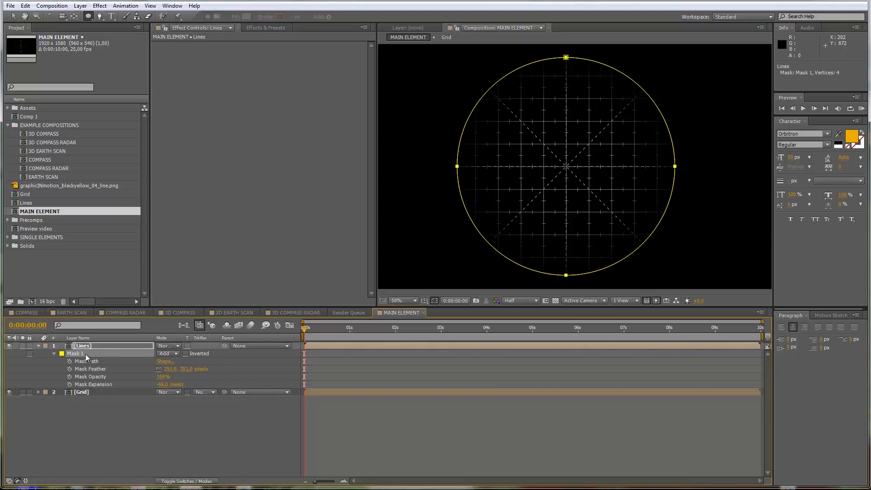
pyautogui.hotkey('ctrl', 'd')
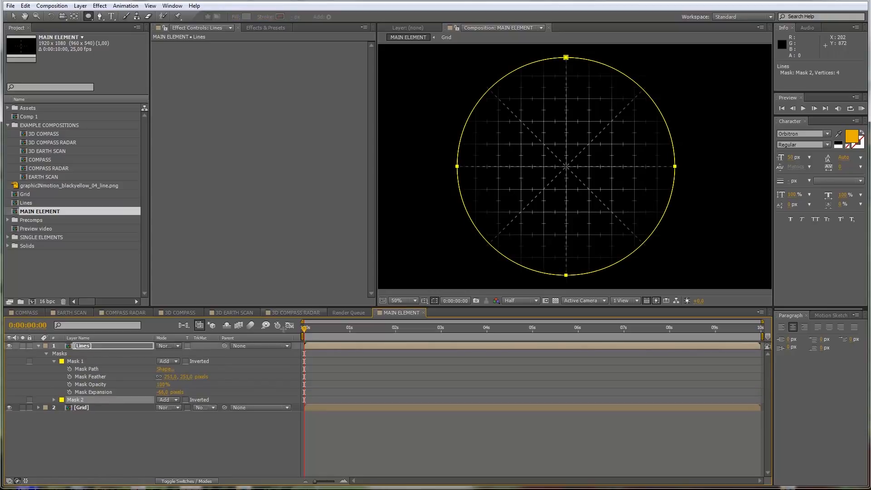
pyautogui.press('v')
pyautogui.doubleClick(568, 58)
pyautogui.moveTo(674, 57); pyautogui.dragTo(607, 125)
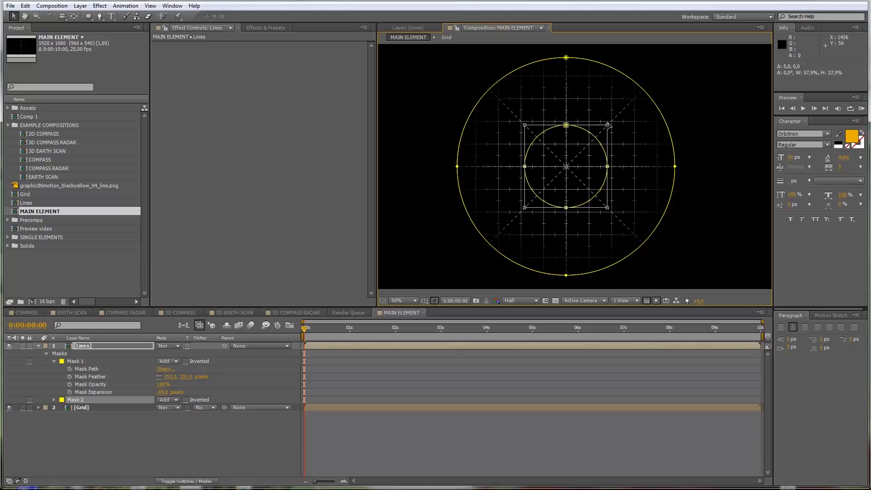
pyautogui.click(178, 398)
pyautogui.click(181, 429)
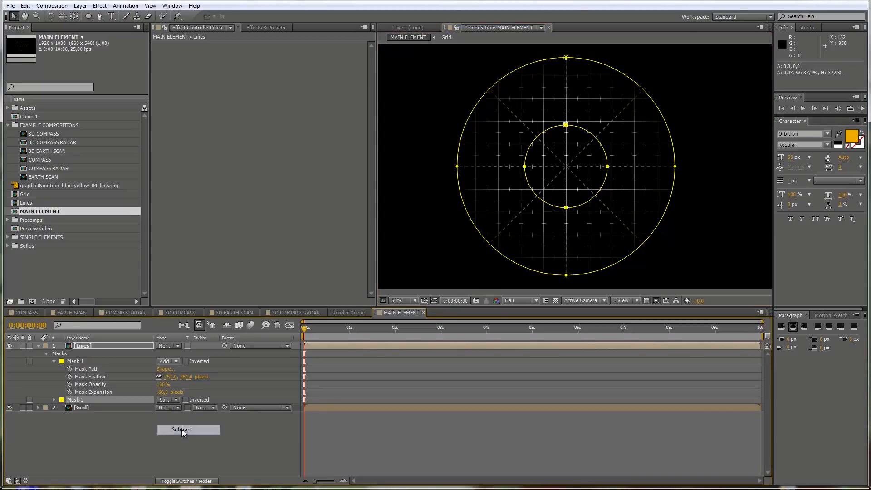
# Step: Set Mask 2 on the Lines layer to a feather of about 168 pixels and adjust its negative expansion
pyautogui.press('m')
pyautogui.press('m')
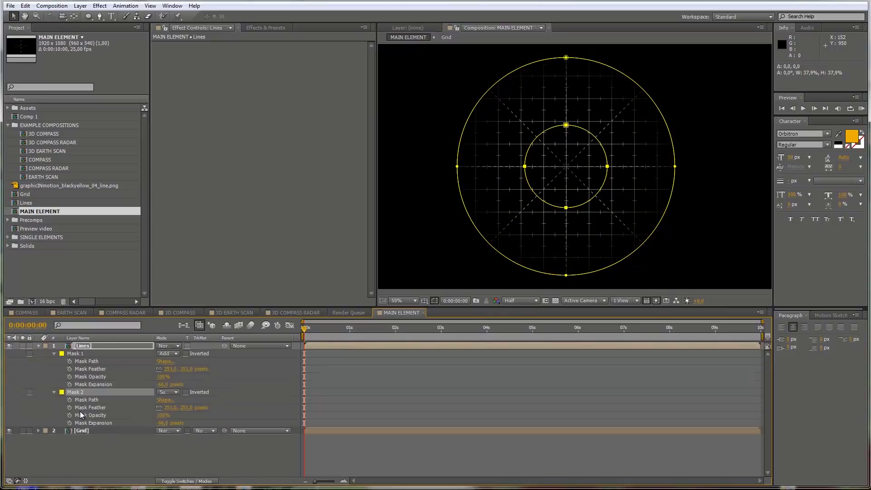
pyautogui.moveTo(186, 407); pyautogui.dragTo(103, 415)
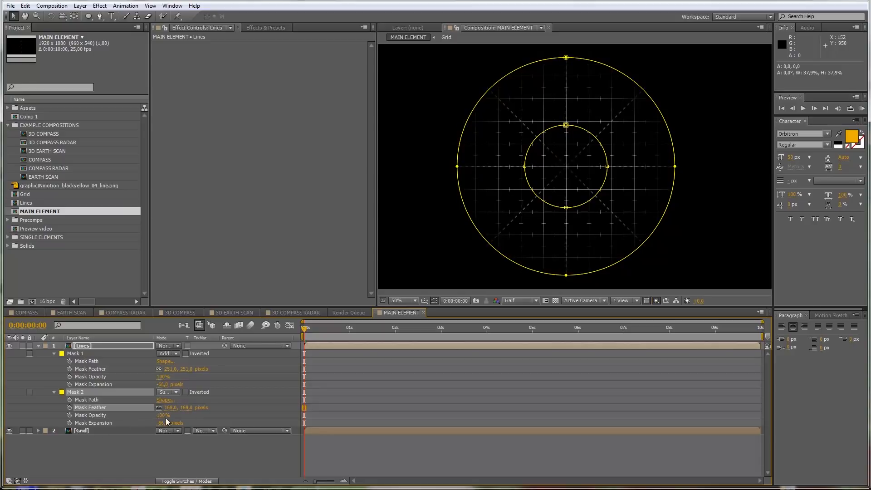
pyautogui.moveTo(167, 424)
pyautogui.mouseDown()
pyautogui.moveTo(136, 423)
pyautogui.moveTo(196, 415)
pyautogui.moveTo(169, 418)
pyautogui.mouseUp()
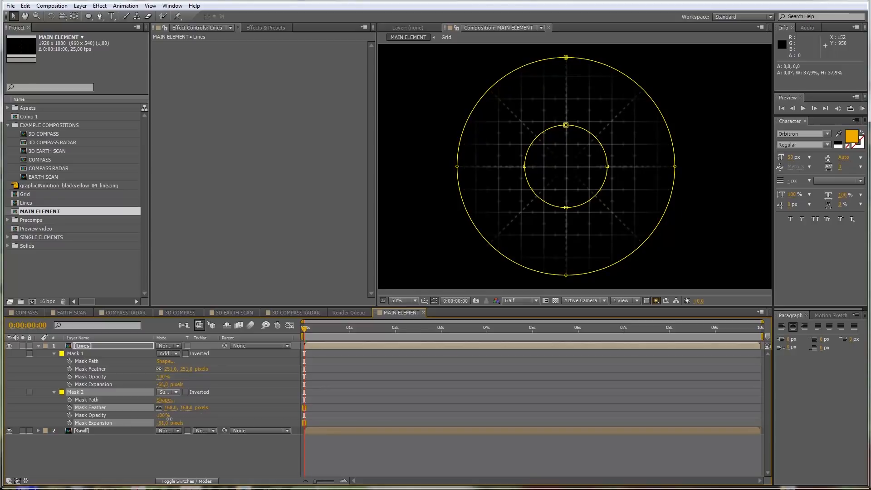
pyautogui.click(173, 446)
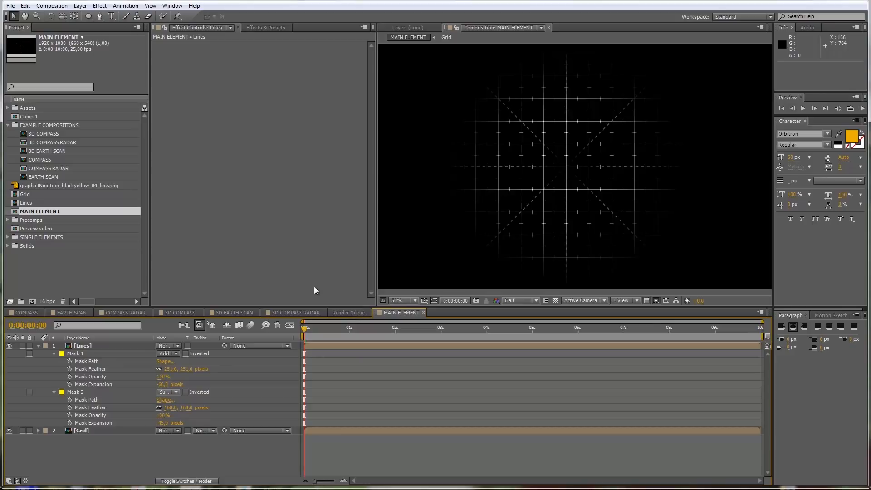
pyautogui.click(38, 346)
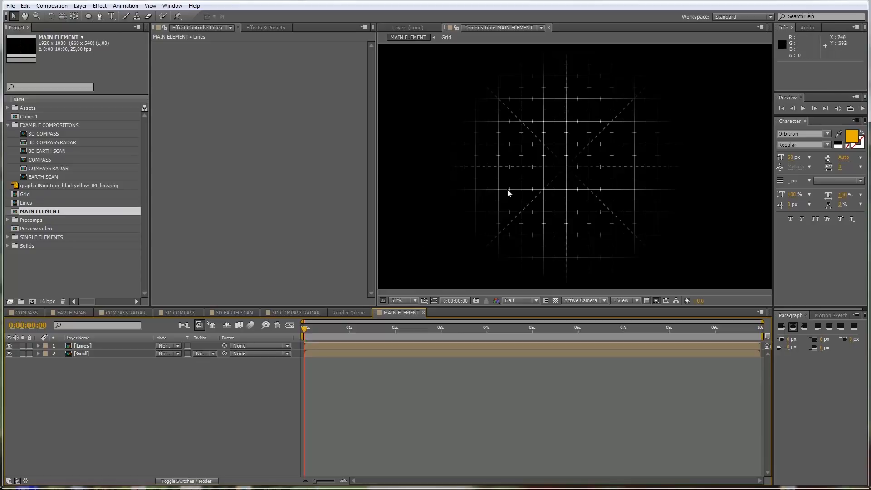
# Step: Draw a circle with a radius of about 470 px on a new shape layer, centred where the dashed lines cross
pyautogui.click(88, 16)
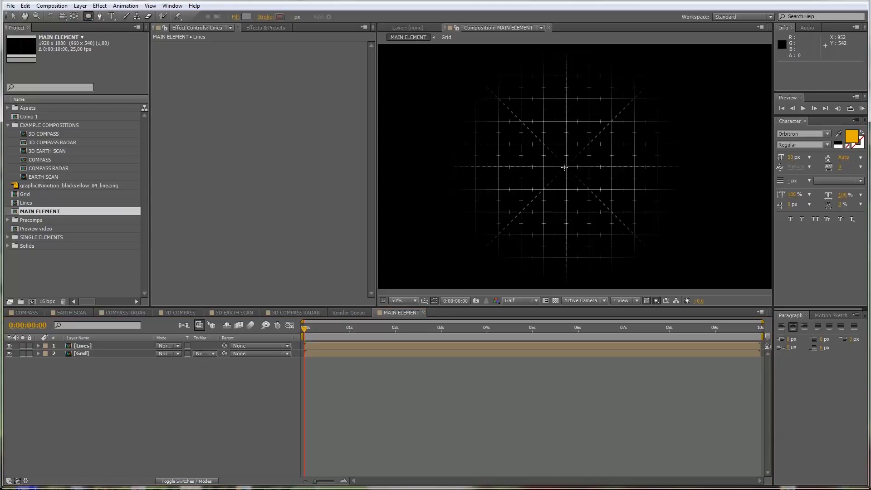
pyautogui.moveTo(565, 167); pyautogui.dragTo(543, 139)
pyautogui.moveTo(543, 139); pyautogui.dragTo(459, 60)
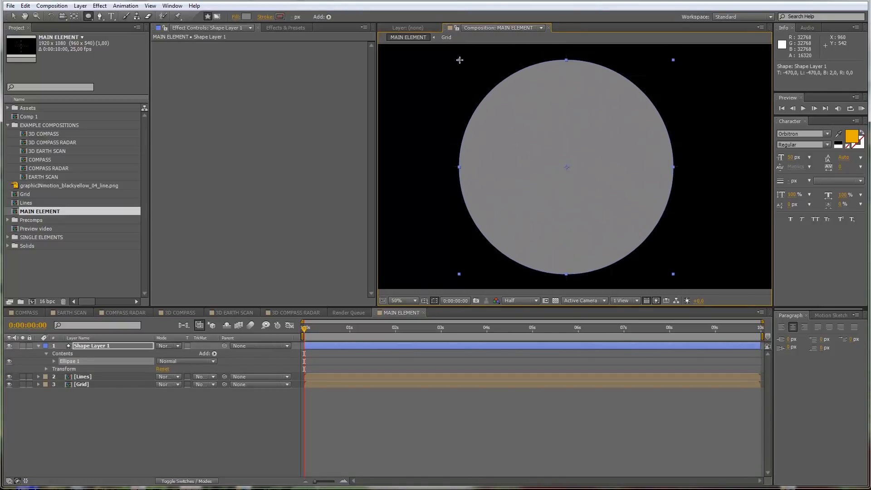
# Step: Remove the fill from the circle on Shape Layer 1 by setting its fill type to None
pyautogui.click(108, 409)
pyautogui.click(92, 346)
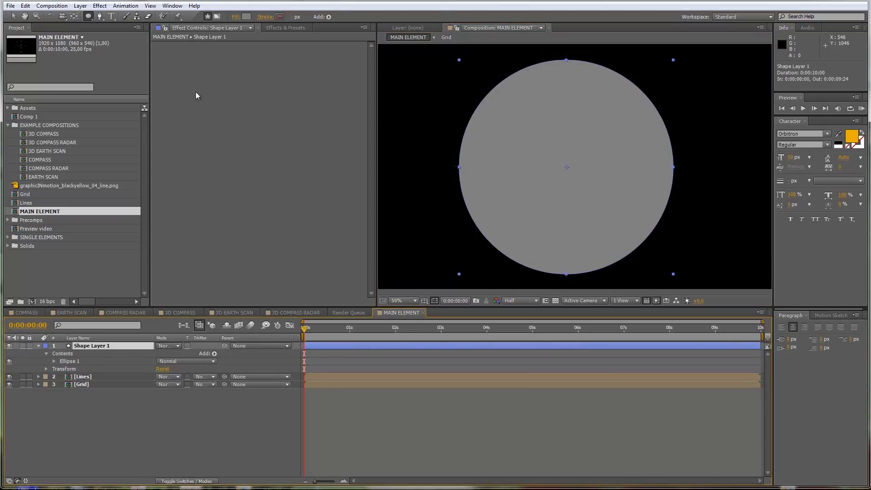
pyautogui.click(236, 17)
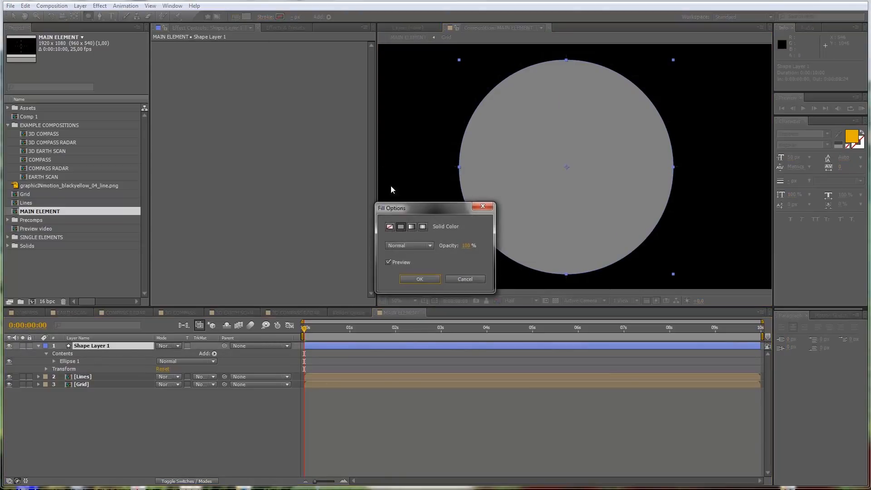
pyautogui.click(390, 226)
pyautogui.click(420, 279)
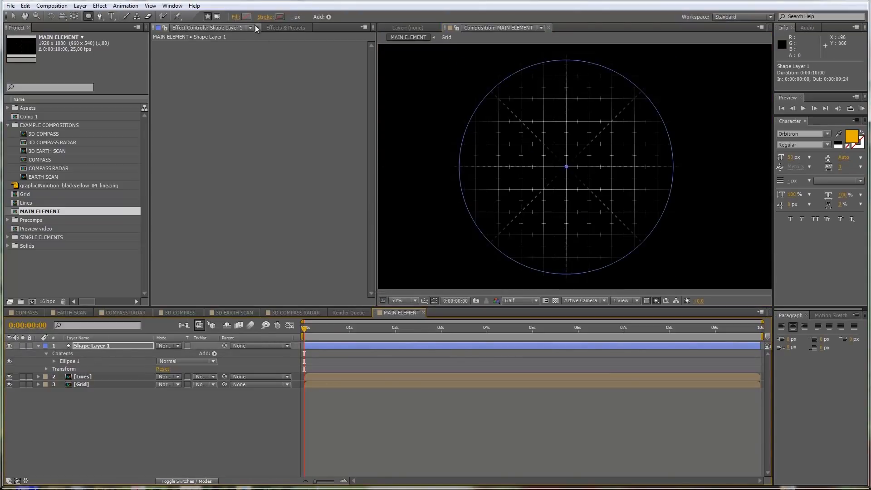
# Step: Give the circle a white (FFFFFF) stroke with a width of 35 px
pyautogui.click(276, 18)
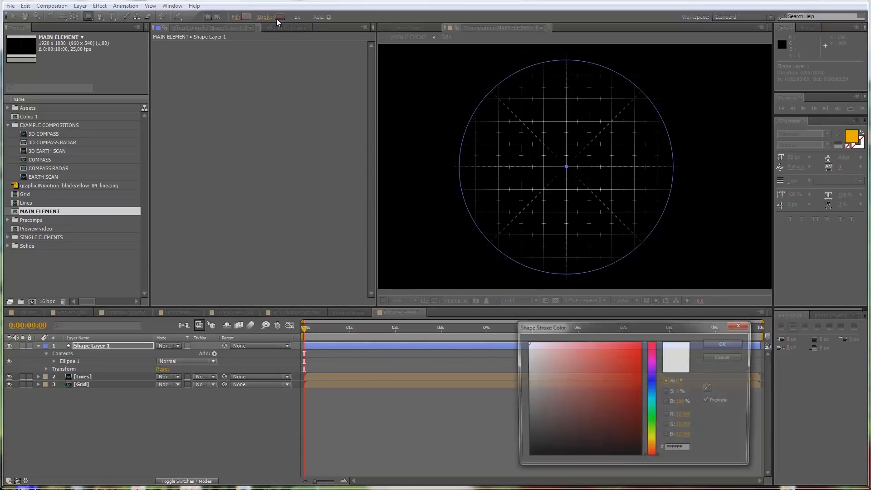
pyautogui.moveTo(528, 343); pyautogui.dragTo(513, 334)
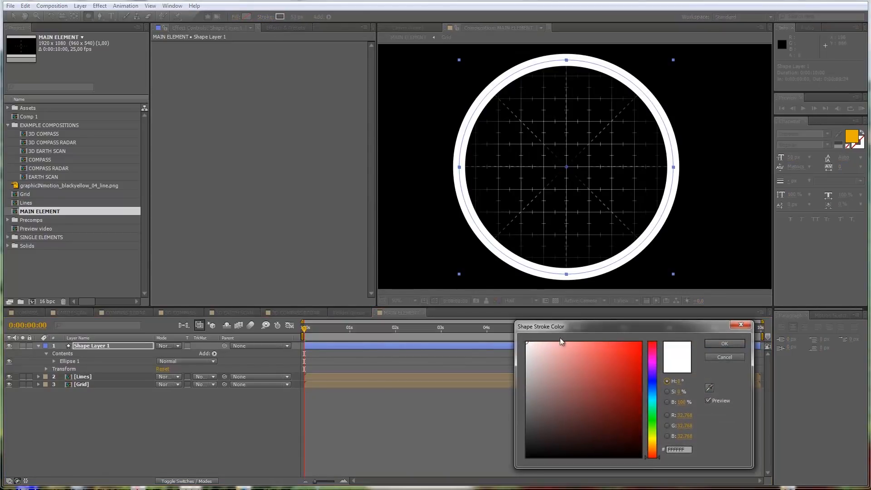
pyautogui.click(722, 344)
pyautogui.click(295, 18)
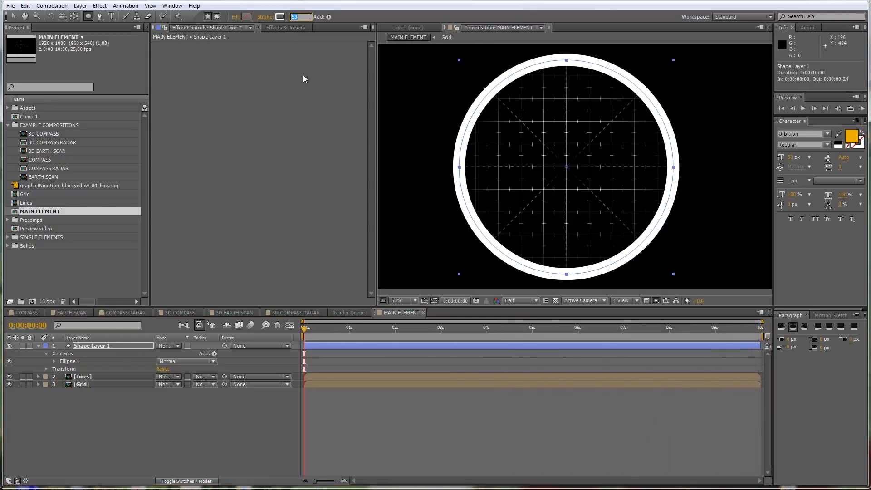
pyautogui.write('35')
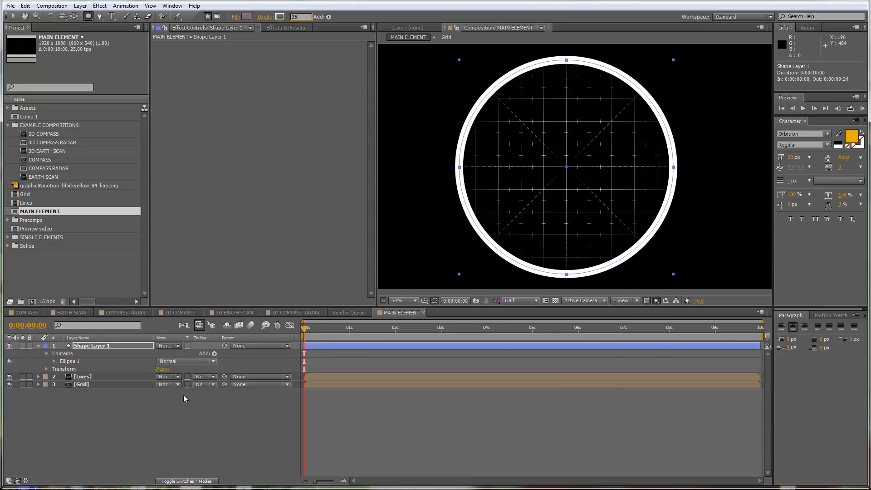
pyautogui.click(168, 426)
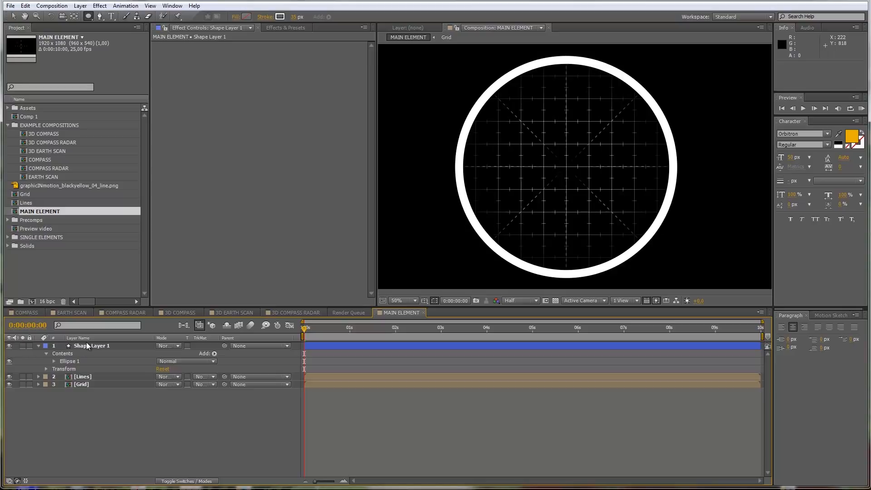
# Step: Add dashes to Ellipse 1's stroke and raise the dash length to about 486, splitting the ring into three arcs
pyautogui.click(52, 361)
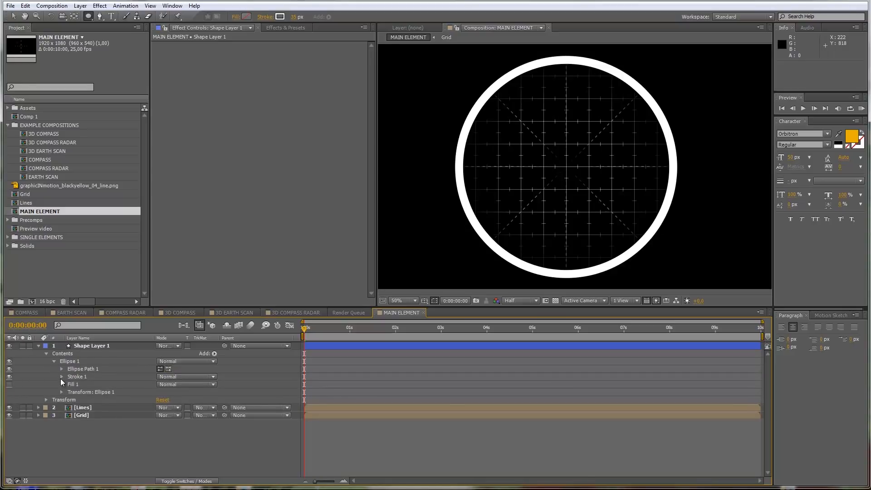
pyautogui.click(62, 392)
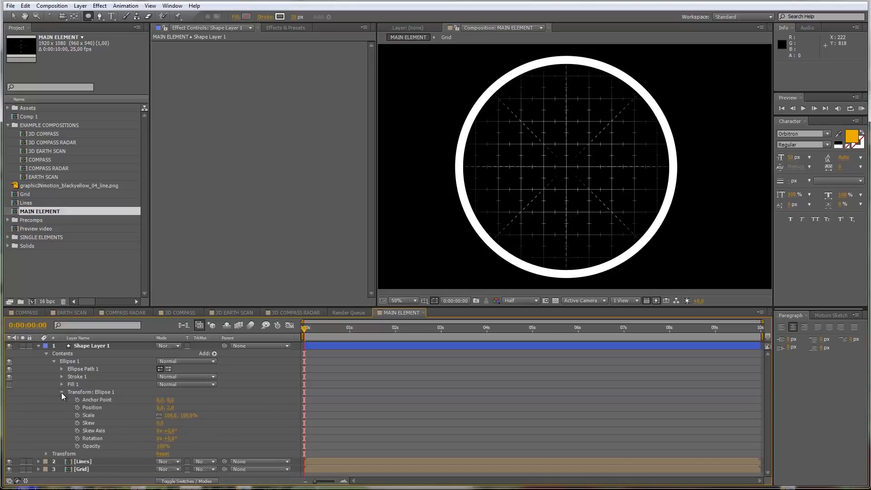
pyautogui.click(62, 376)
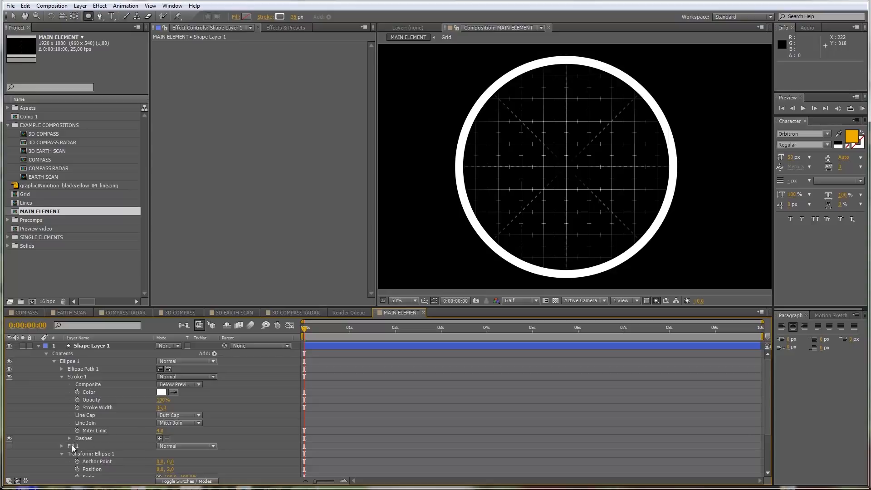
pyautogui.click(159, 439)
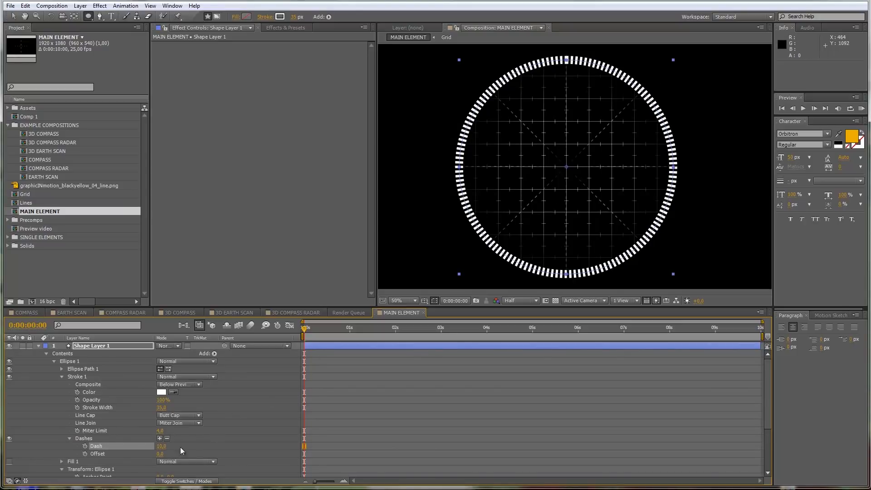
pyautogui.moveTo(167, 444); pyautogui.dragTo(342, 420)
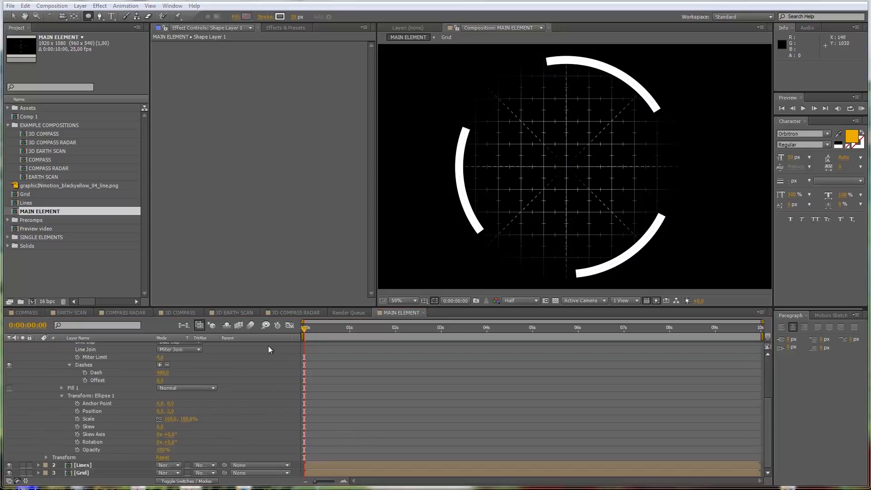
pyautogui.scroll(-3, 231, 375)
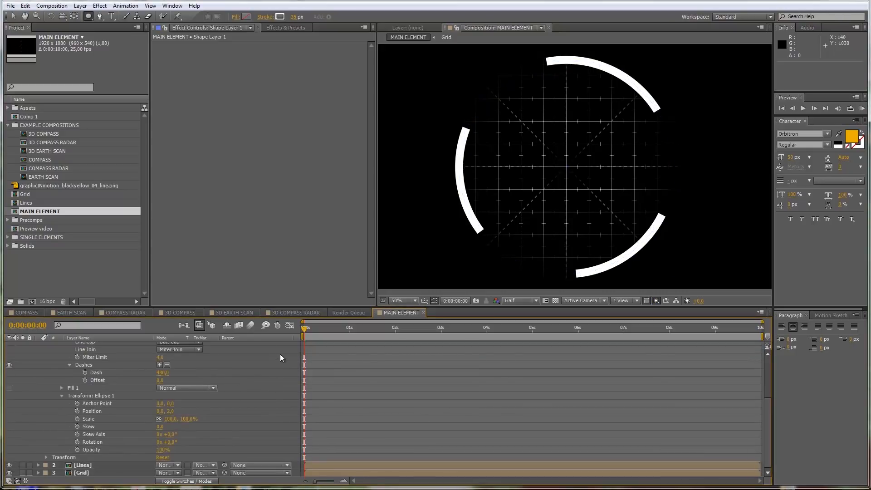
pyautogui.scroll(5, 233, 364)
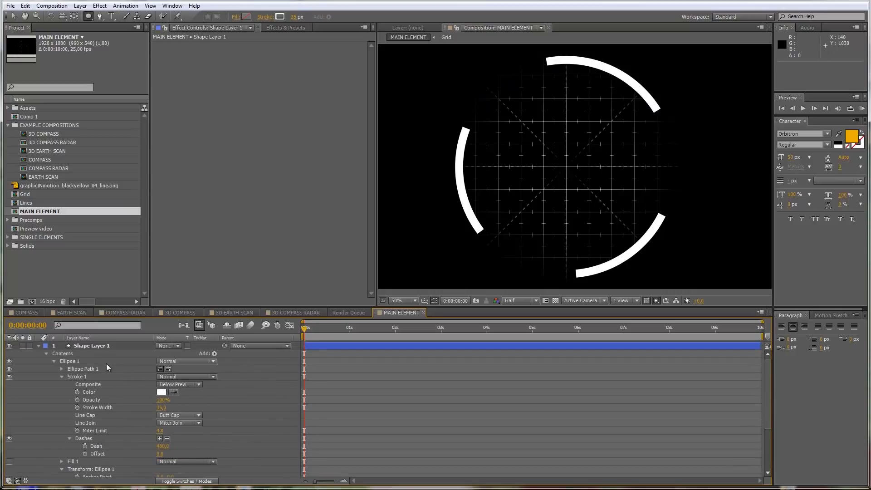
pyautogui.click(37, 346)
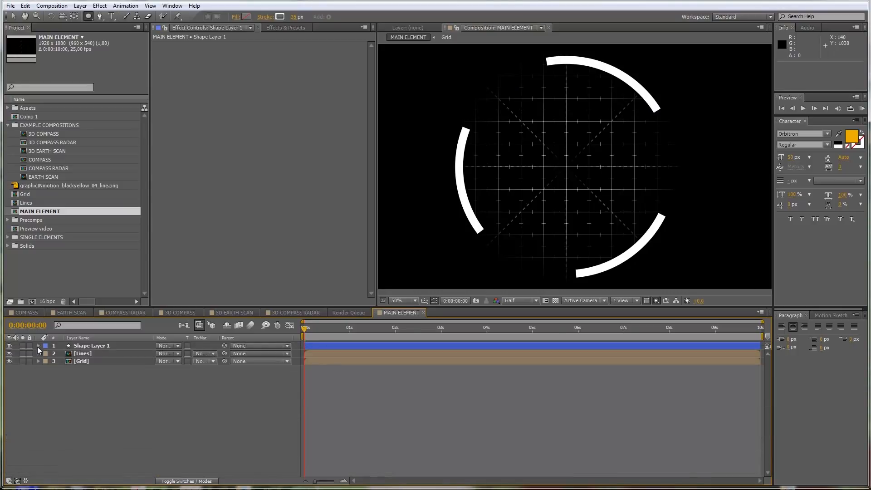
# Step: Keyframe Shape Layer 1's rotation from 0 at the start to one full revolution at 5 seconds, and preview it
pyautogui.click(91, 345)
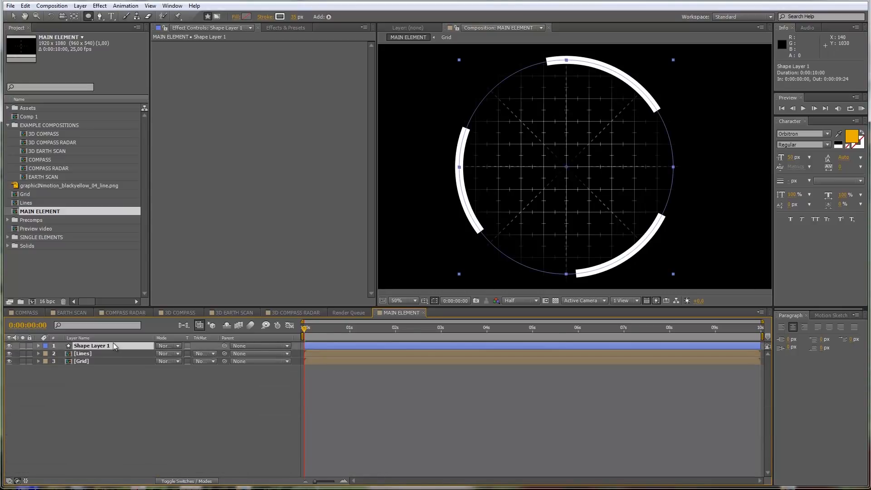
pyautogui.press('r')
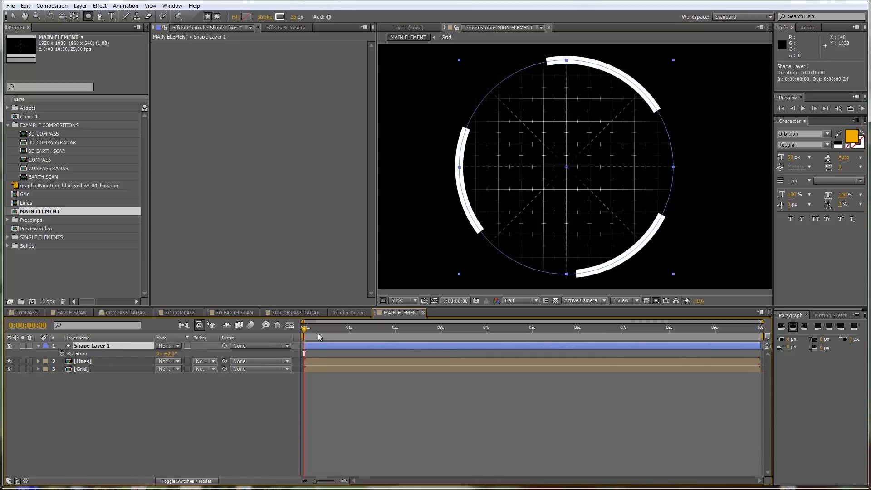
pyautogui.click(62, 354)
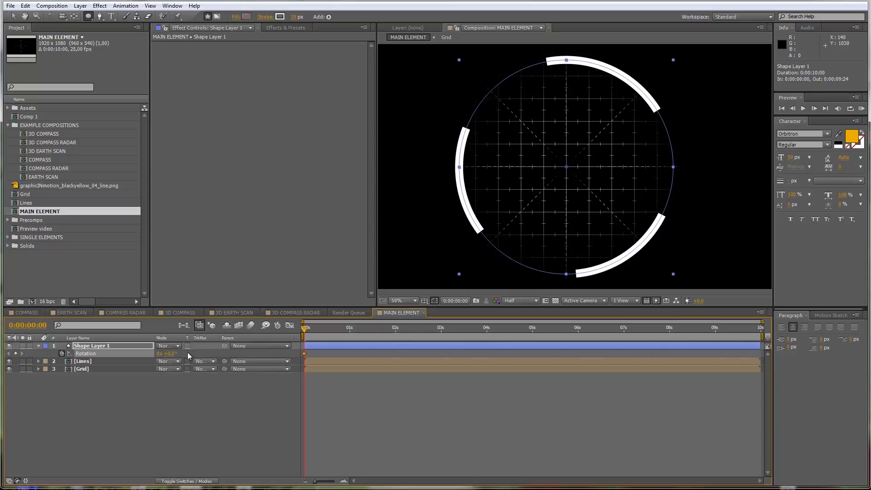
pyautogui.moveTo(306, 330); pyautogui.dragTo(534, 332)
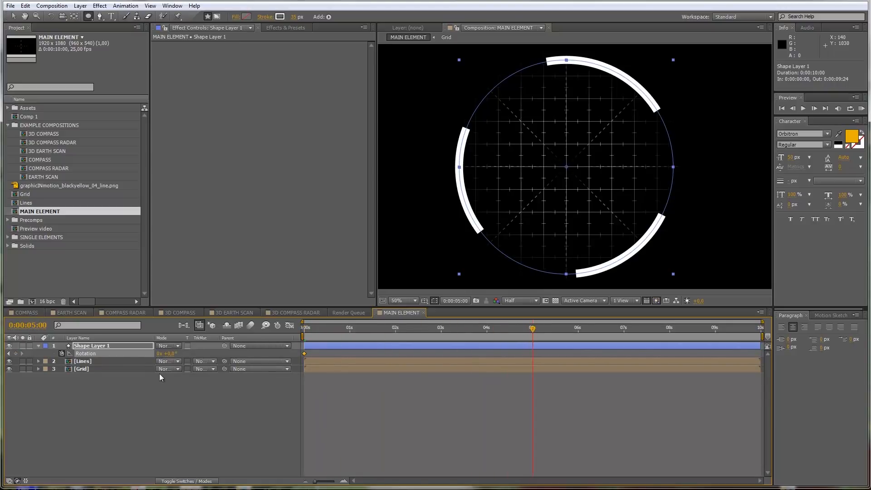
pyautogui.click(157, 354)
pyautogui.write('1')
pyautogui.click(164, 408)
pyautogui.press('KP_0')
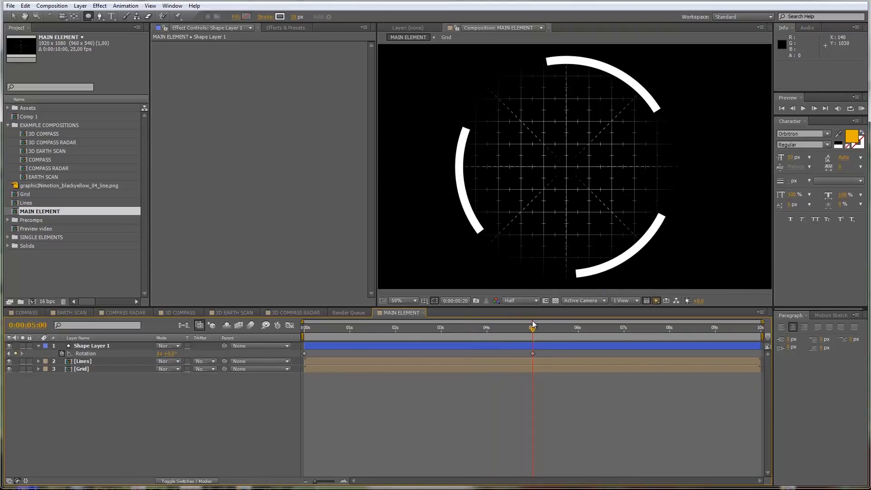
# Step: Reverse the ring's spin by setting its rotation keyframe at 5 seconds to -1 revolution
pyautogui.click(160, 354)
pyautogui.write('-1')
pyautogui.press('Return')
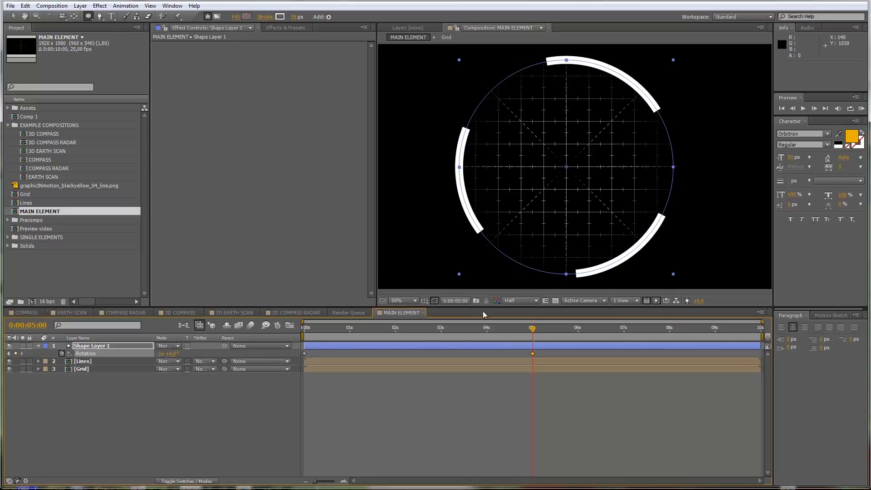
# Step: Add the expression loopOut("cycle"); to Shape Layer 1's rotation and preview the looping spin from the start
pyautogui.moveTo(532, 329); pyautogui.dragTo(303, 344)
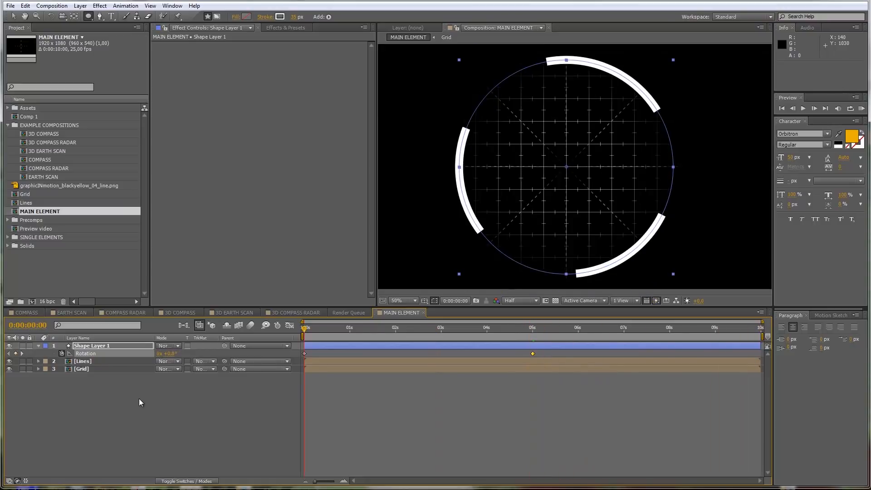
pyautogui.keyDown('alt'); pyautogui.click(61, 354); pyautogui.keyUp('alt')
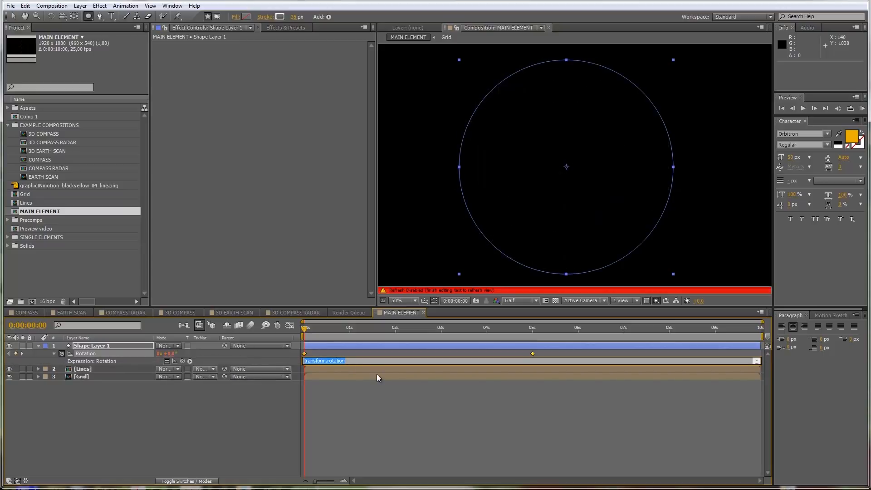
pyautogui.write('loopOut')
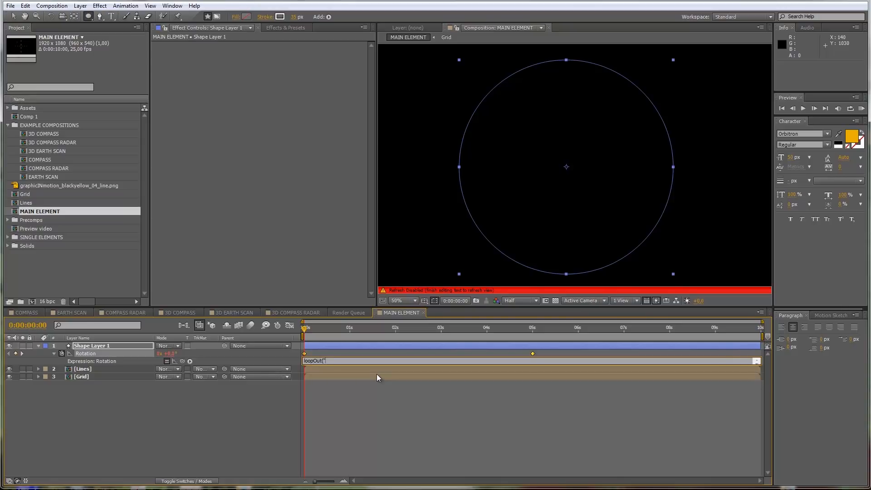
pyautogui.write('("cycle");')
pyautogui.click(366, 391)
pyautogui.moveTo(307, 328); pyautogui.dragTo(278, 348)
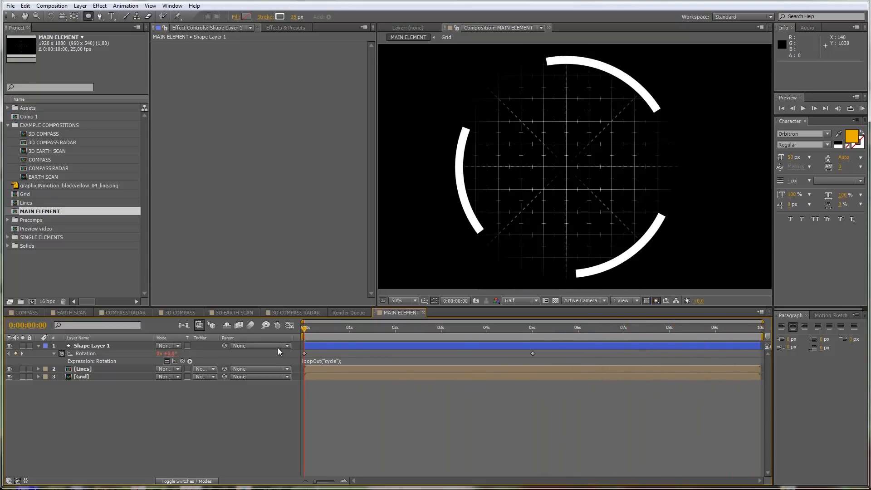
pyautogui.press('KP_0')
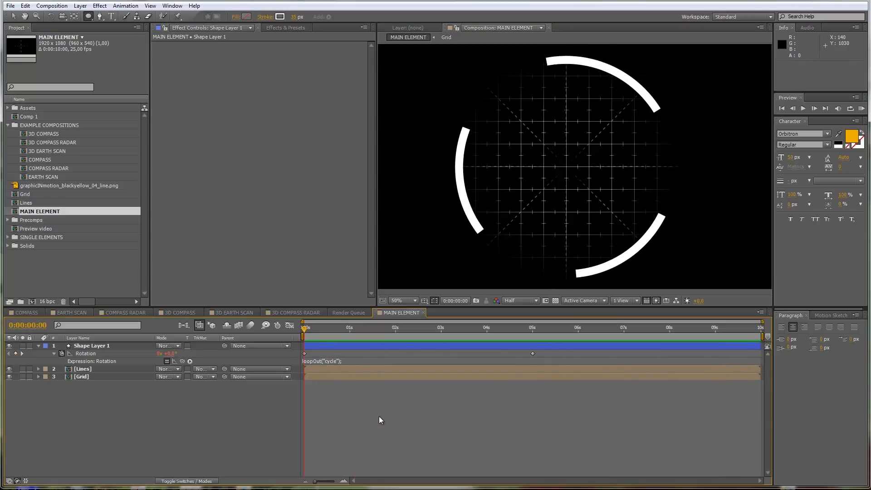
# Step: Set the stroke width of Shape Layer 1's three-arc ring to 50 px
pyautogui.click(91, 348)
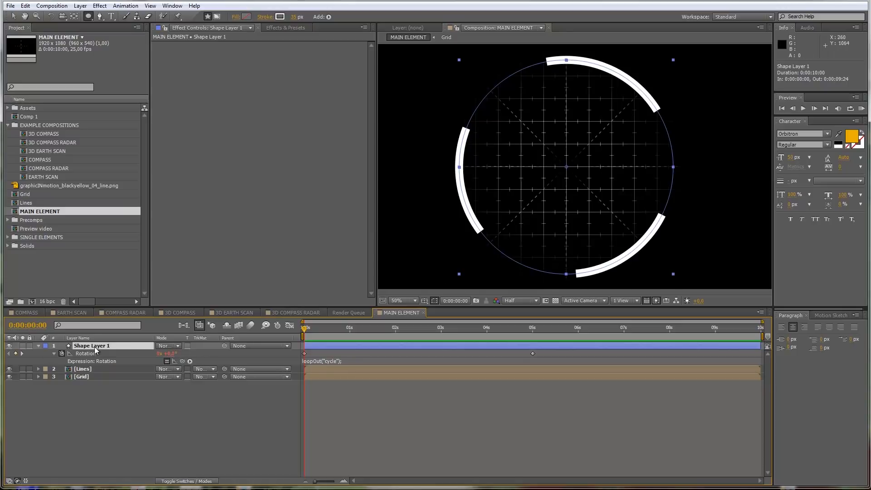
pyautogui.moveTo(292, 19); pyautogui.dragTo(302, 20)
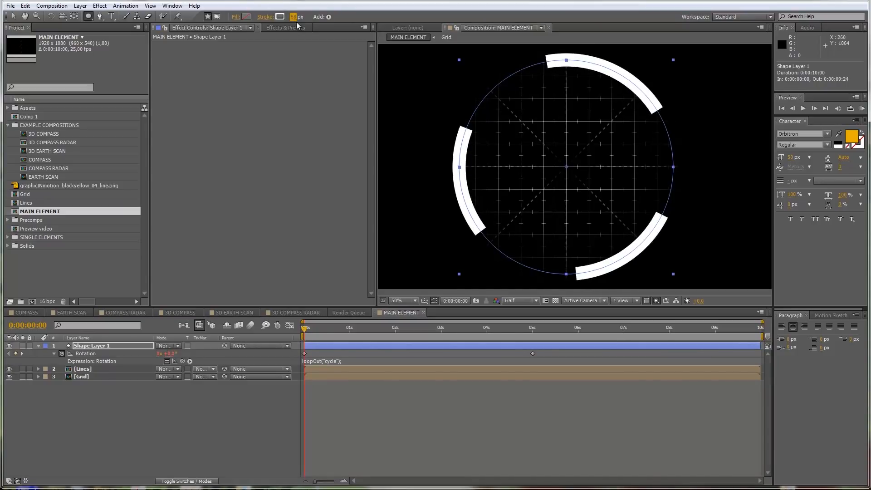
pyautogui.click(295, 18)
pyautogui.write('50')
pyautogui.click(153, 453)
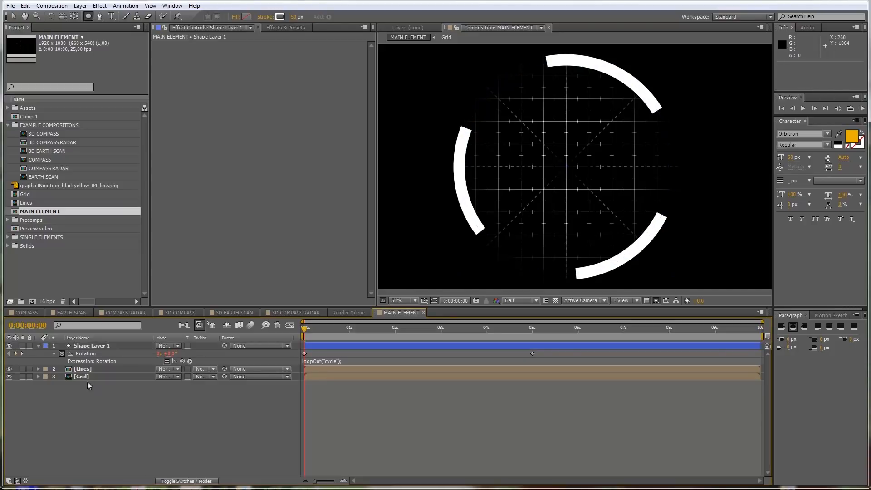
# Step: Duplicate Shape Layer 1 and rename the original layer Segments_01
pyautogui.click(94, 347)
pyautogui.hotkey('ctrl', 'd')
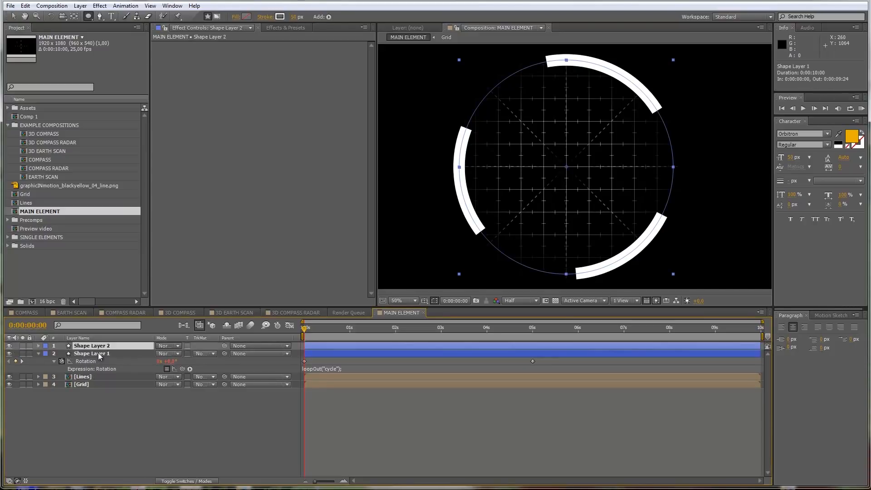
pyautogui.click(95, 358)
pyautogui.press('Return')
pyautogui.write('Segments')
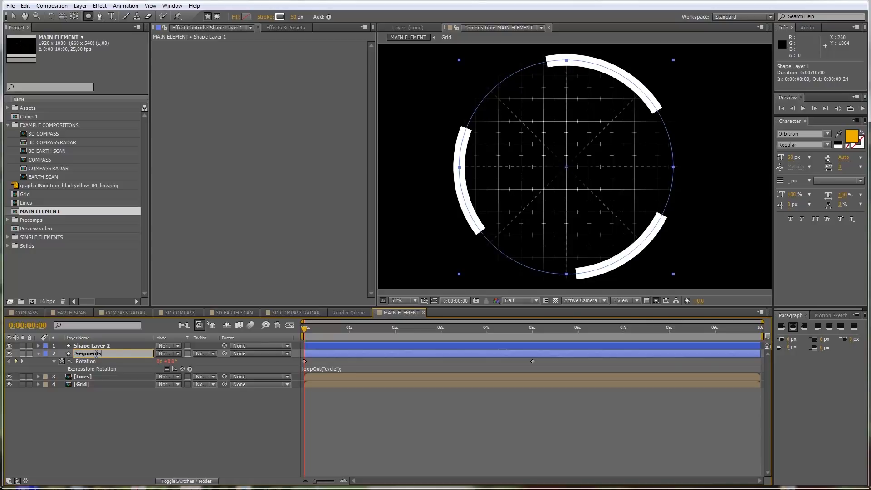
pyautogui.write('_01')
pyautogui.click(94, 410)
# Step: Rename the duplicated ring layer, Shape Layer 2, as Outer Circle
pyautogui.click(99, 345)
pyautogui.press('Return')
pyautogui.write('Outer Circle')
pyautogui.click(90, 399)
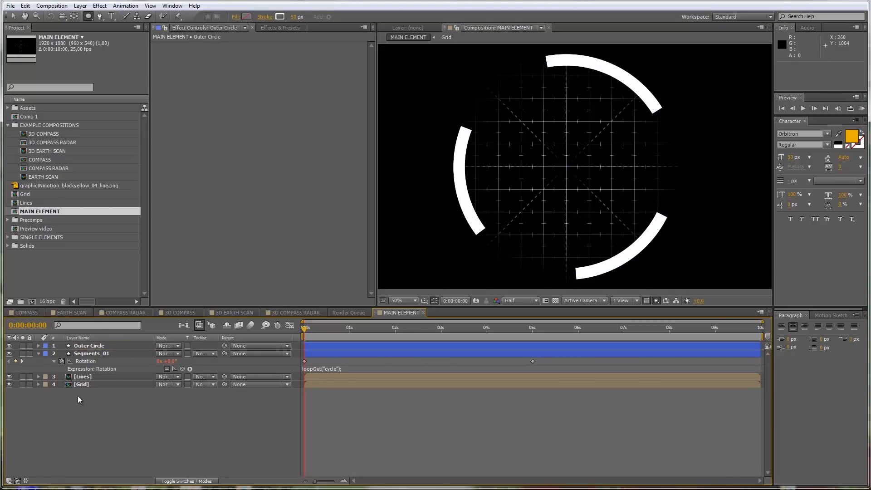
# Step: Remove the dashes from Ellipse 1's stroke in the Outer Circle layer to make a full ring
pyautogui.click(94, 346)
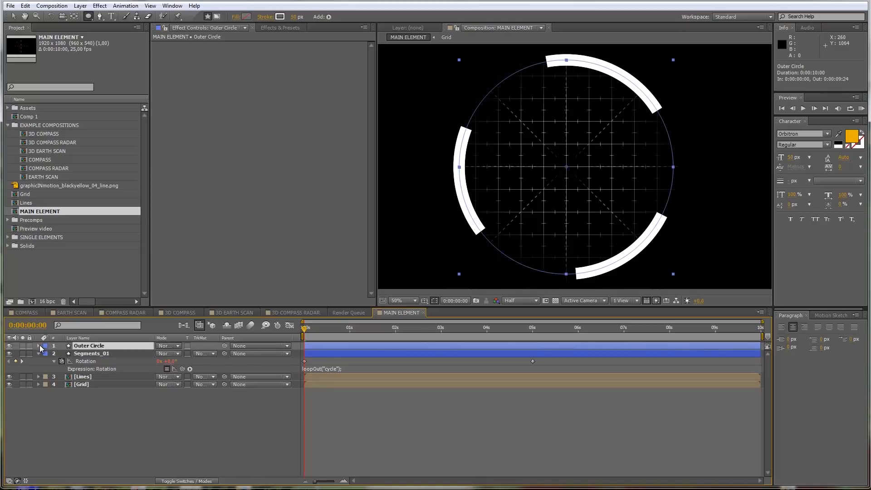
pyautogui.click(39, 346)
pyautogui.click(47, 354)
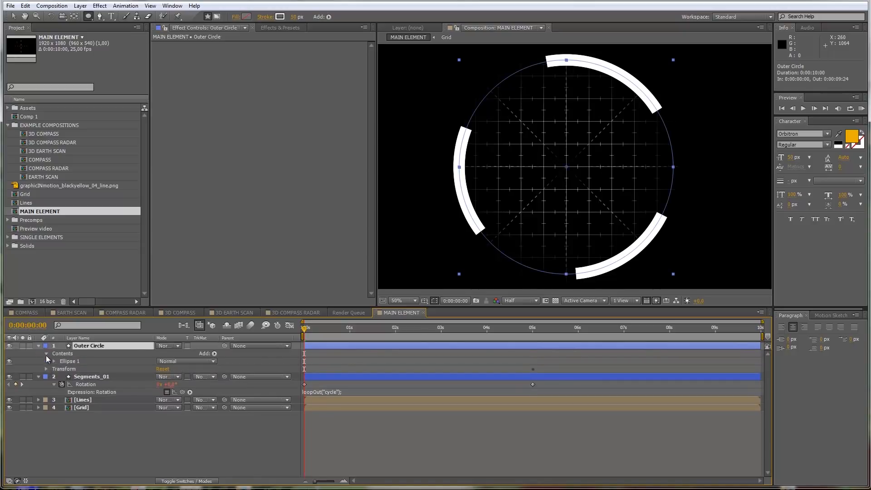
pyautogui.click(53, 362)
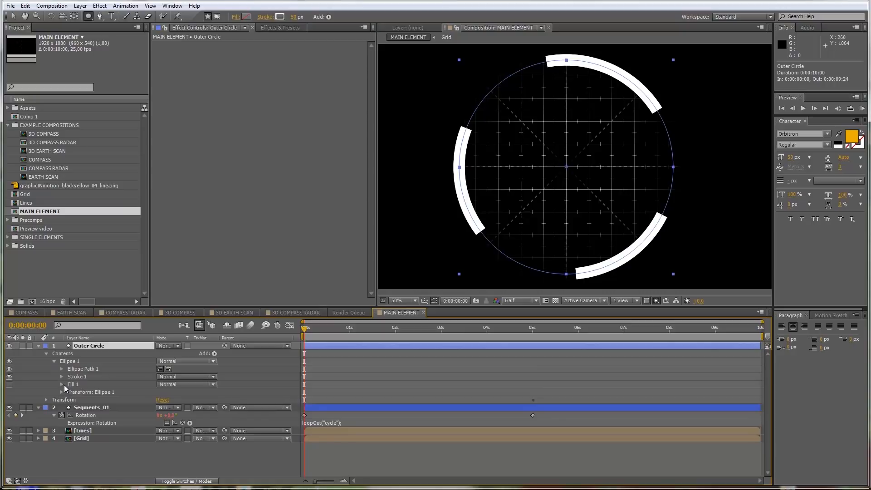
pyautogui.click(61, 376)
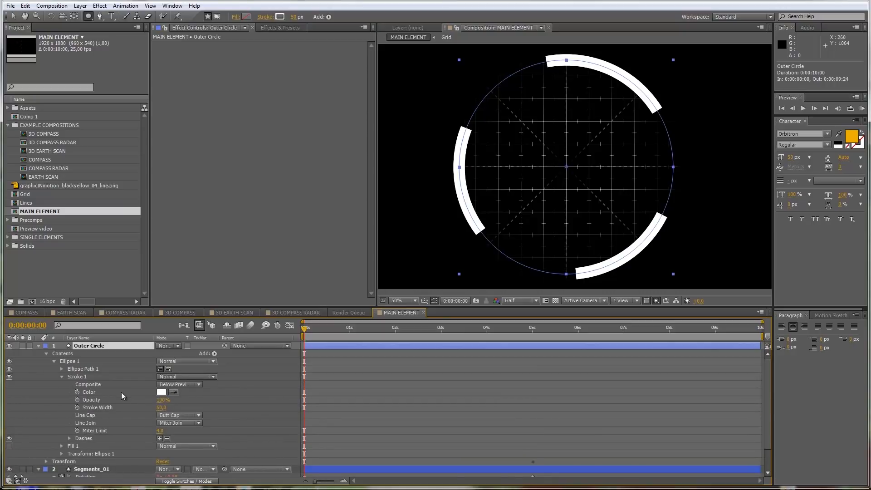
pyautogui.click(167, 438)
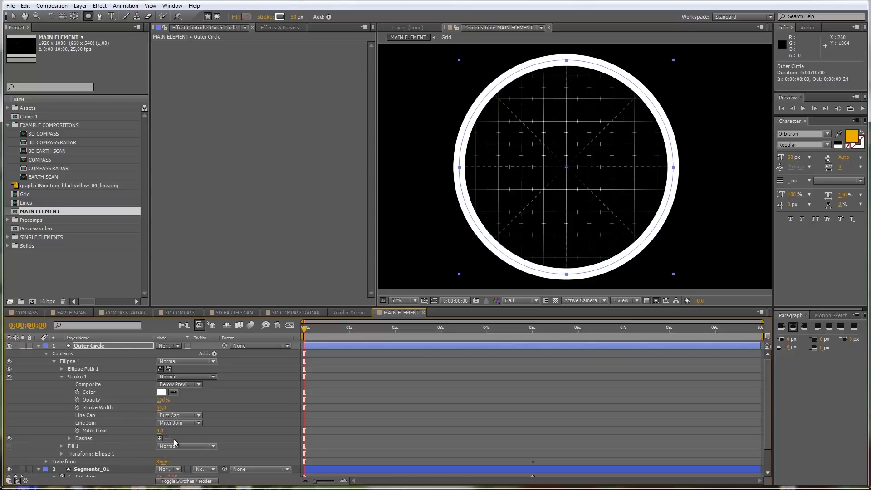
# Step: Thin Outer Circle's stroke, trying 10 px first and settling on a width of 5 px
pyautogui.click(80, 346)
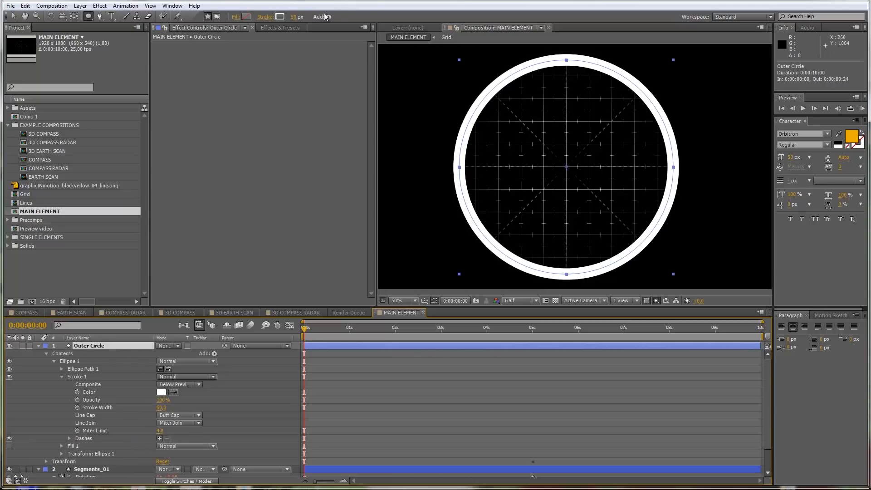
pyautogui.click(293, 19)
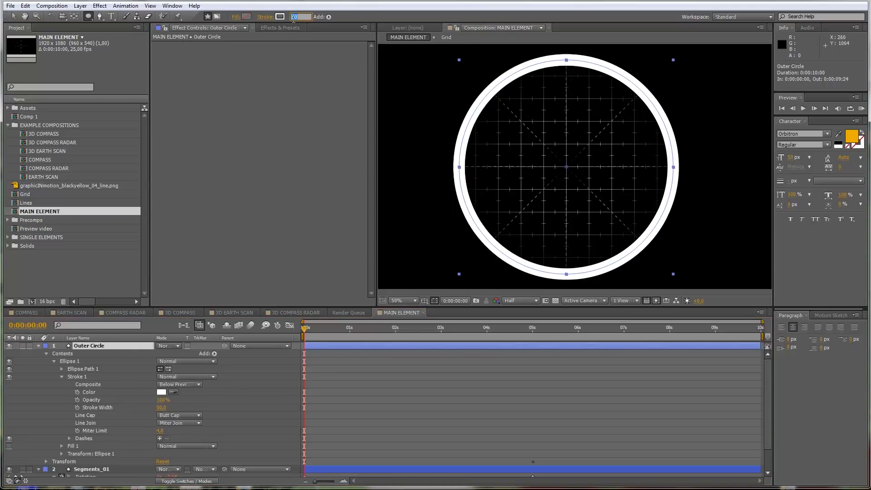
pyautogui.write('10')
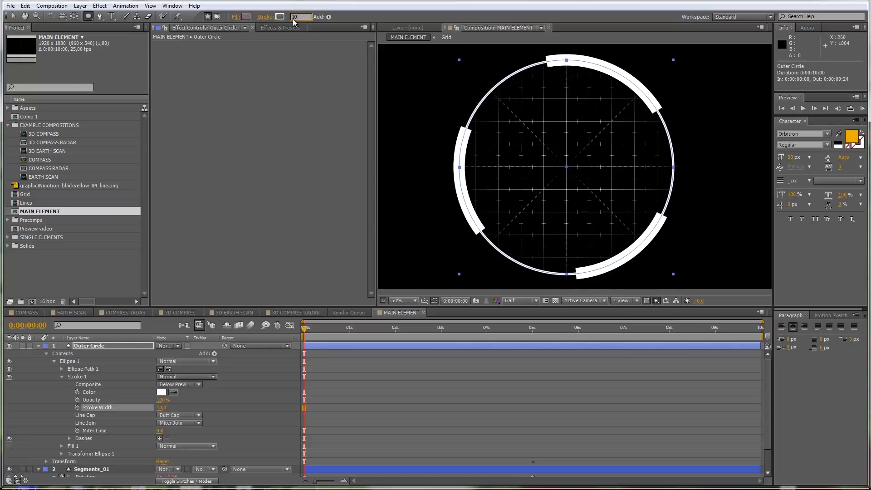
pyautogui.doubleClick(306, 17)
pyautogui.write('5')
pyautogui.press('Return')
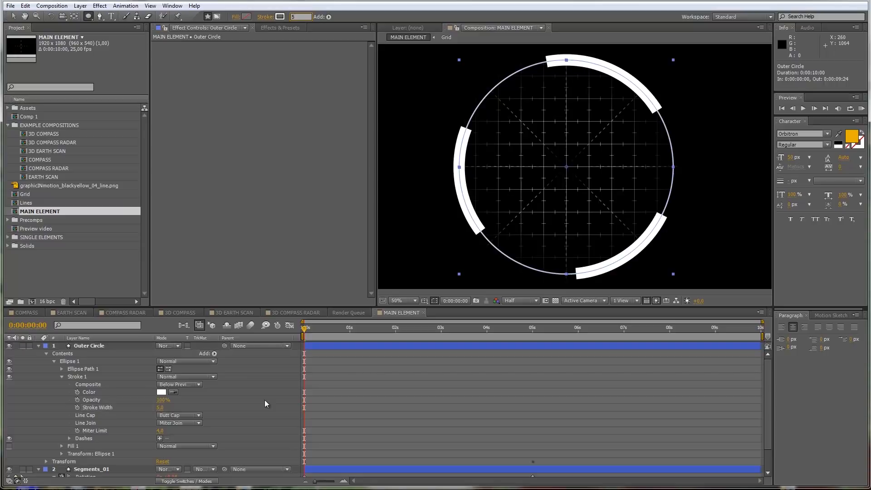
pyautogui.click(264, 399)
# Step: Change Outer Circle's stroke color to black (000000) and collapse the properties of both ring layers
pyautogui.click(107, 345)
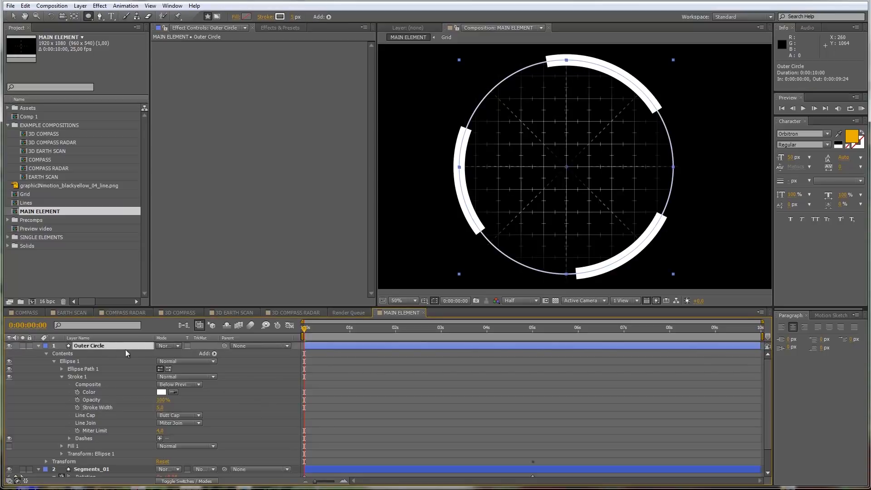
pyautogui.click(276, 19)
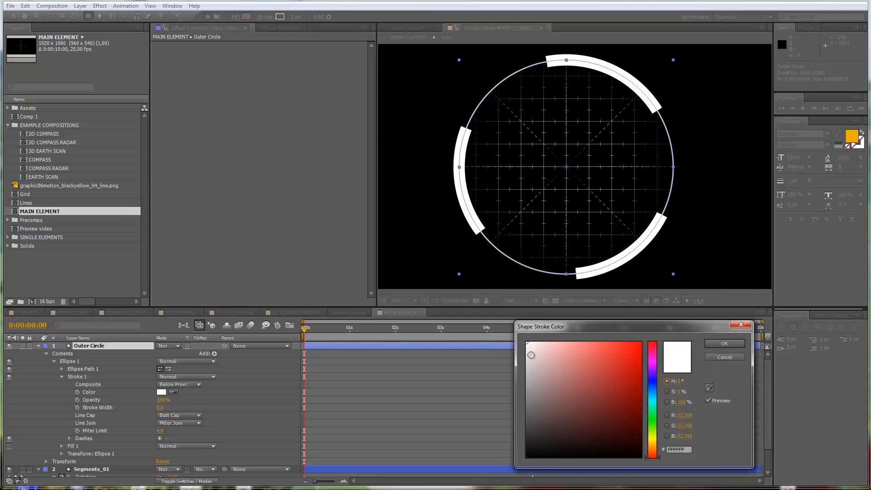
pyautogui.moveTo(534, 380); pyautogui.dragTo(511, 475)
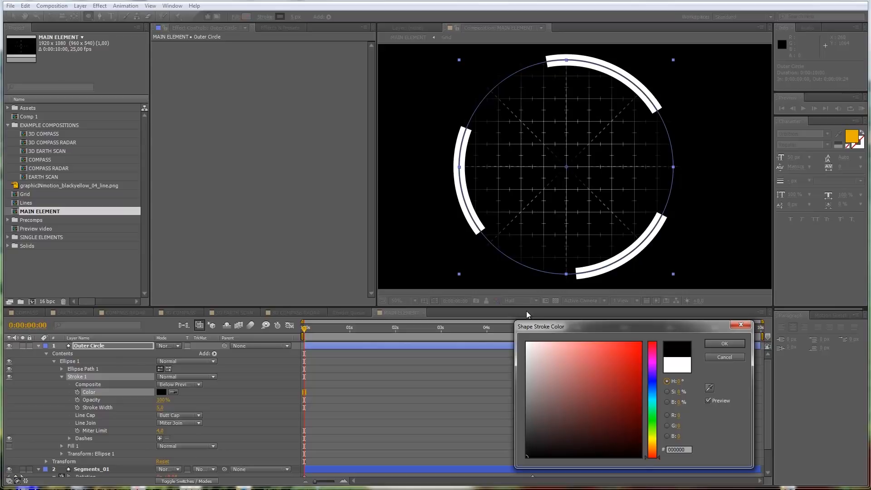
pyautogui.click(724, 343)
pyautogui.click(38, 345)
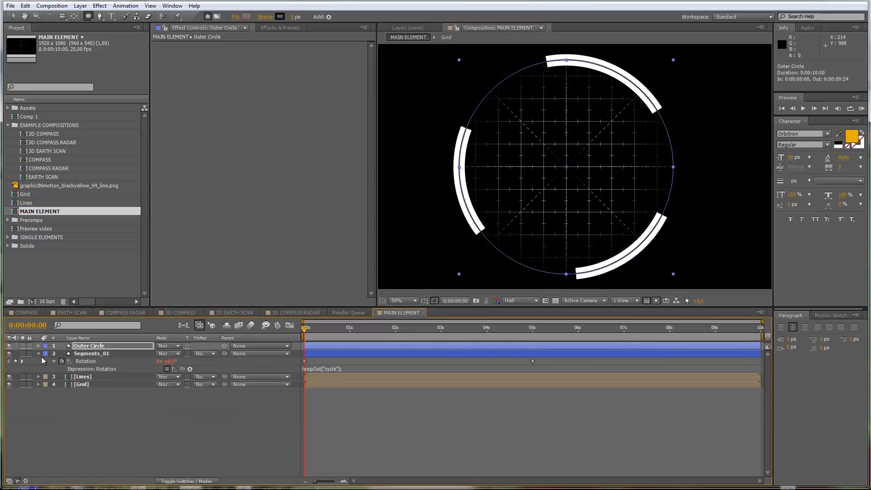
pyautogui.click(39, 354)
# Step: Create a 1920 x 1080 red solid (FF4B4B) and place it beneath all other layers as a background
pyautogui.click(79, 5)
pyautogui.moveTo(96, 16)
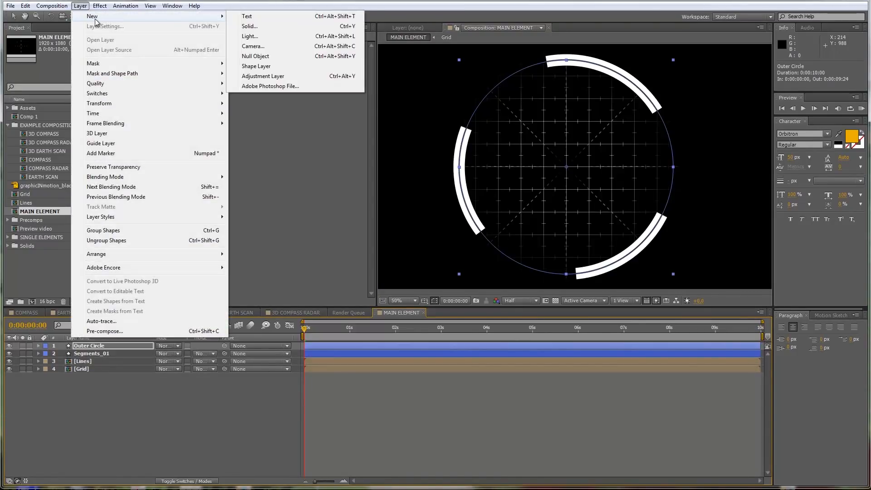
pyautogui.click(283, 29)
pyautogui.click(414, 321)
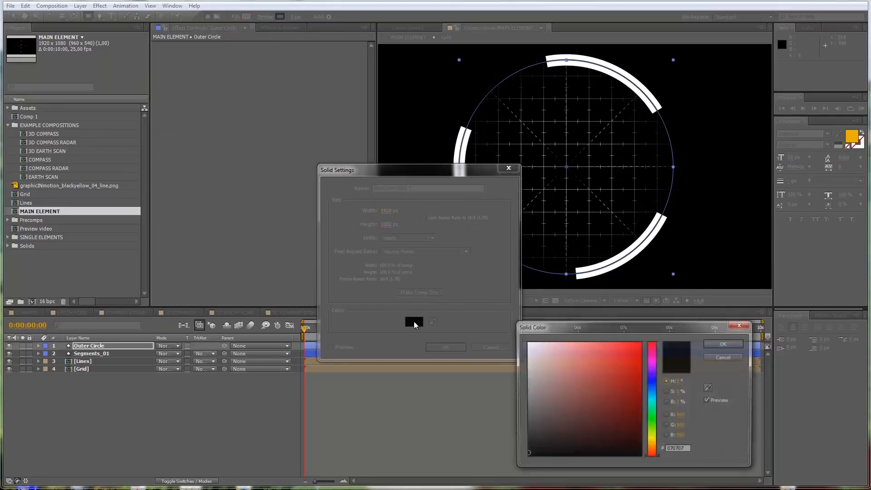
pyautogui.click(581, 338)
pyautogui.moveTo(582, 338); pyautogui.dragTo(607, 341)
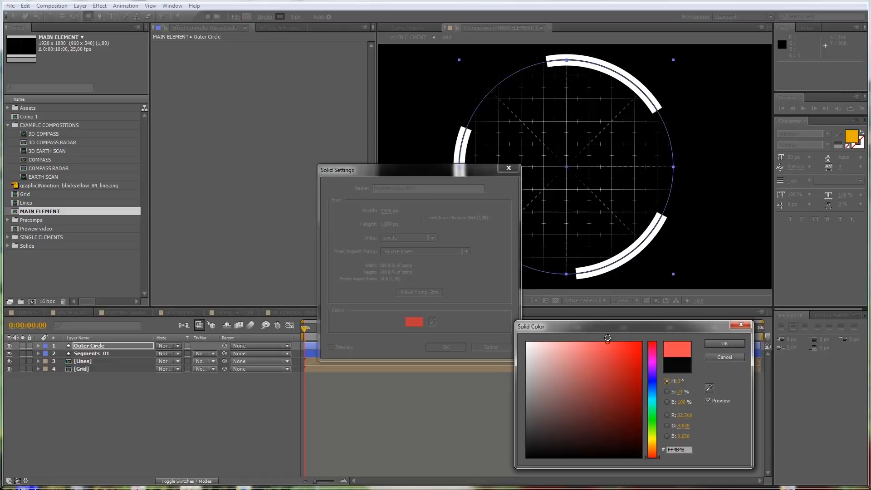
pyautogui.click(719, 343)
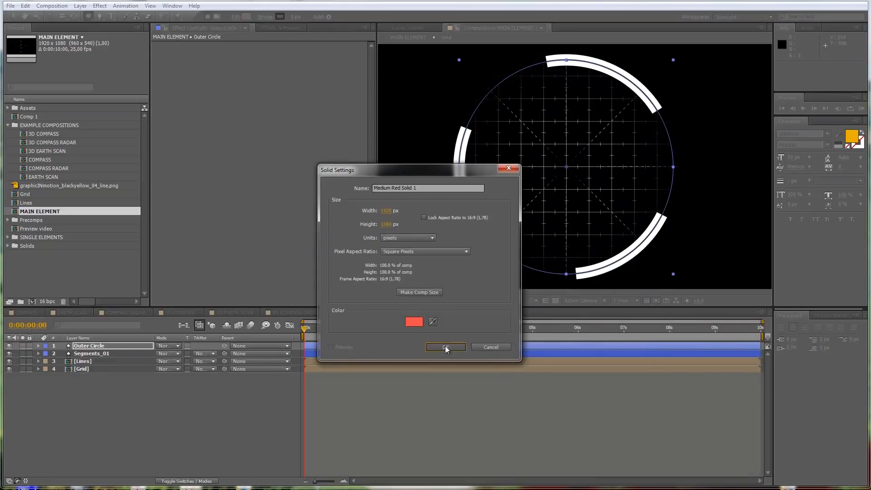
pyautogui.click(445, 346)
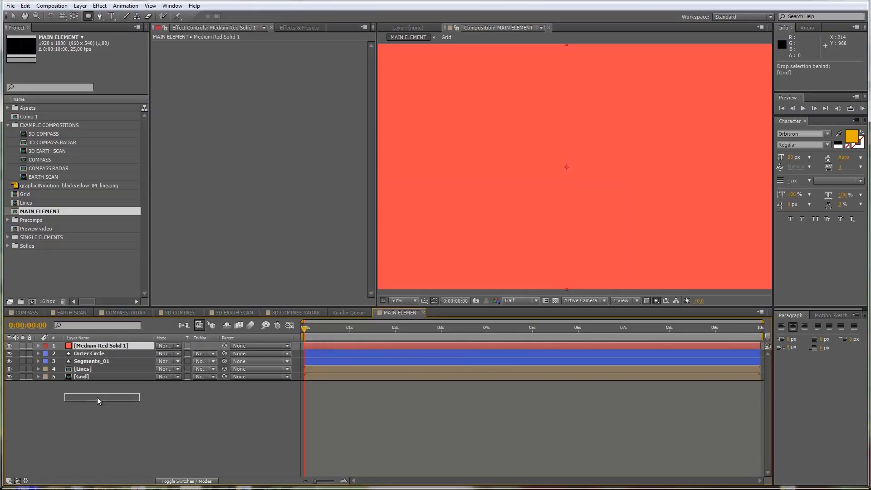
pyautogui.hotkey('ctrl', 'shift', '[')
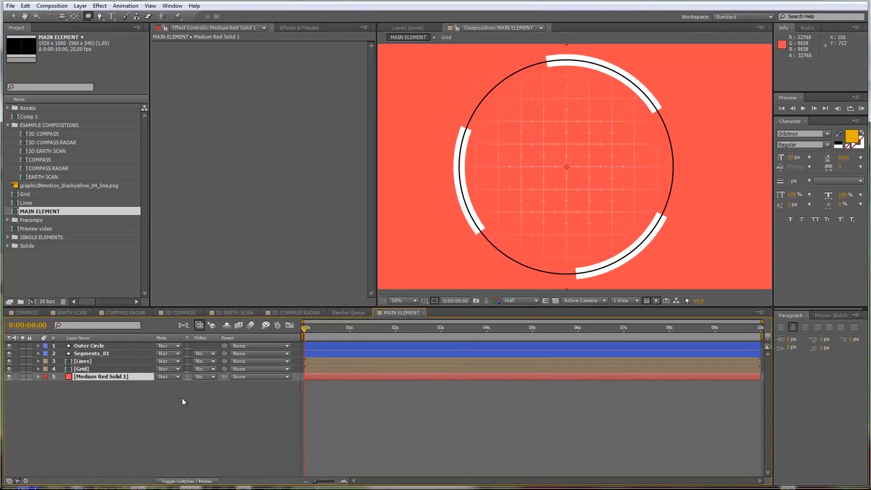
# Step: Move the Outer Circle layer below Segments_01 so the white arcs cover the black ring
pyautogui.click(82, 346)
pyautogui.moveTo(100, 348); pyautogui.dragTo(102, 359)
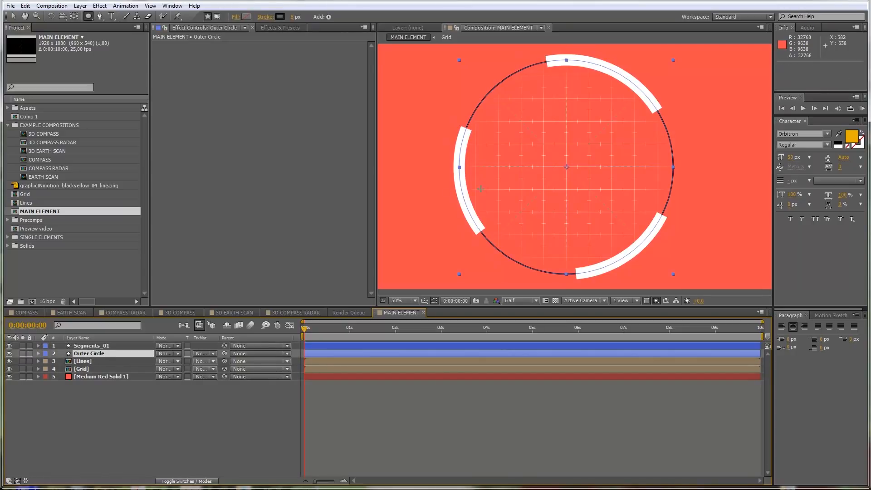
pyautogui.click(152, 426)
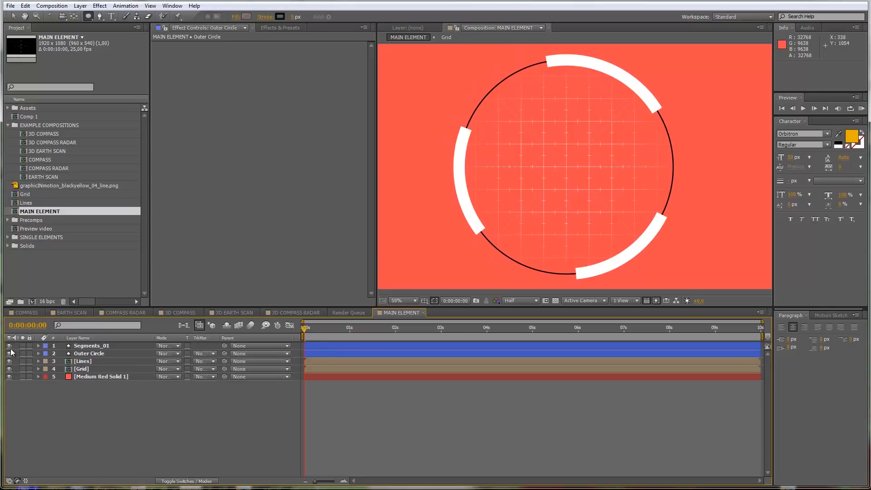
# Step: Hide all five layers and draw a small rectangle shape about 78 x 22 px, left of the composition's center
pyautogui.moveTo(9, 345); pyautogui.dragTo(9, 376)
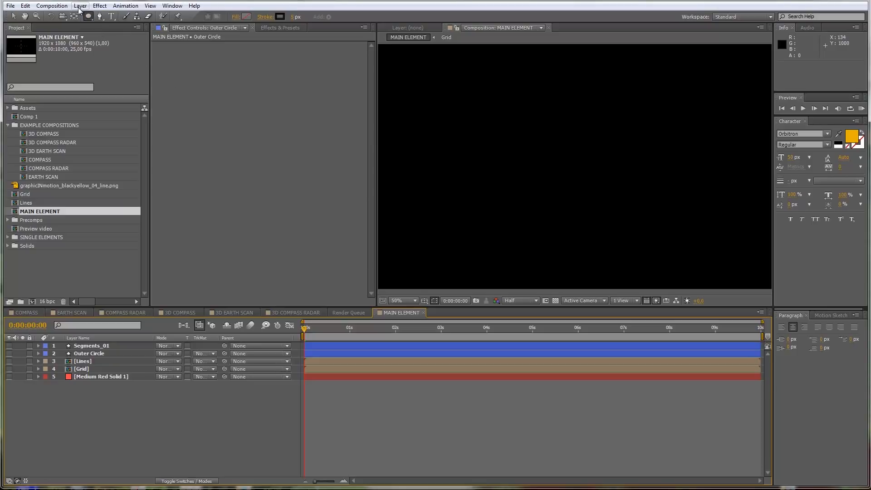
pyautogui.moveTo(89, 17); pyautogui.dragTo(115, 18)
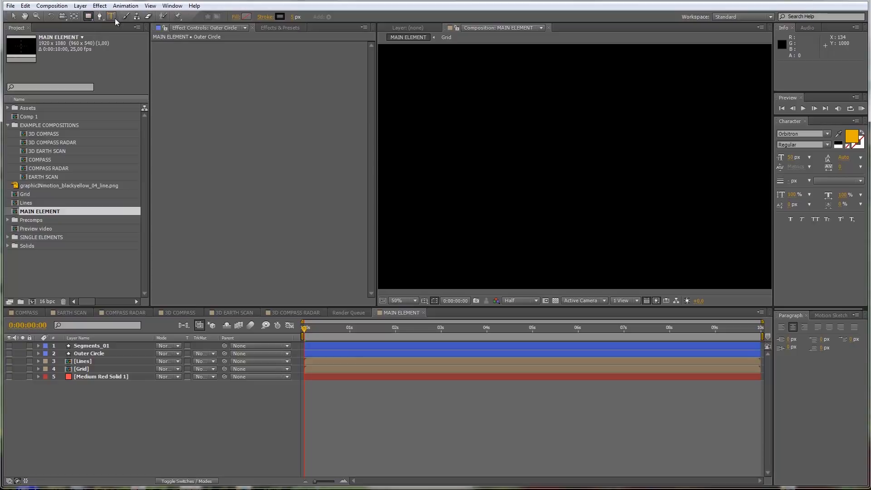
pyautogui.click(508, 169)
pyautogui.moveTo(508, 169); pyautogui.dragTo(527, 175)
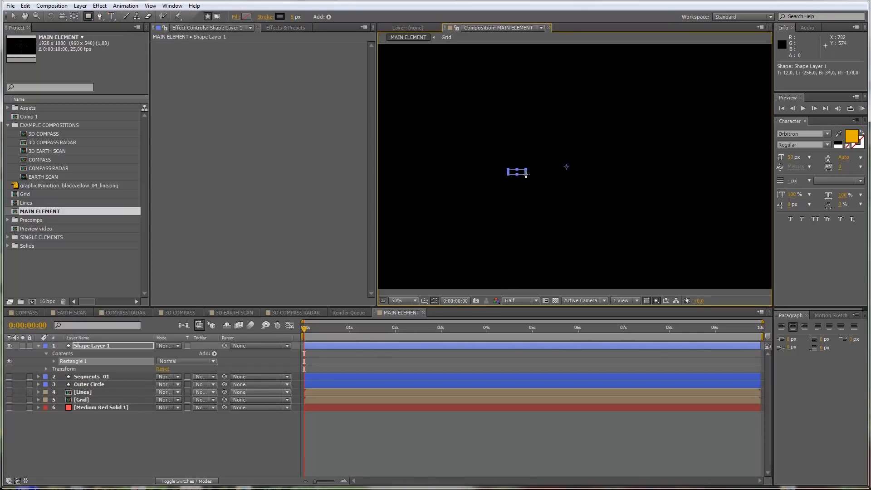
# Step: Set the new rectangle layer's stroke type to None
pyautogui.click(88, 346)
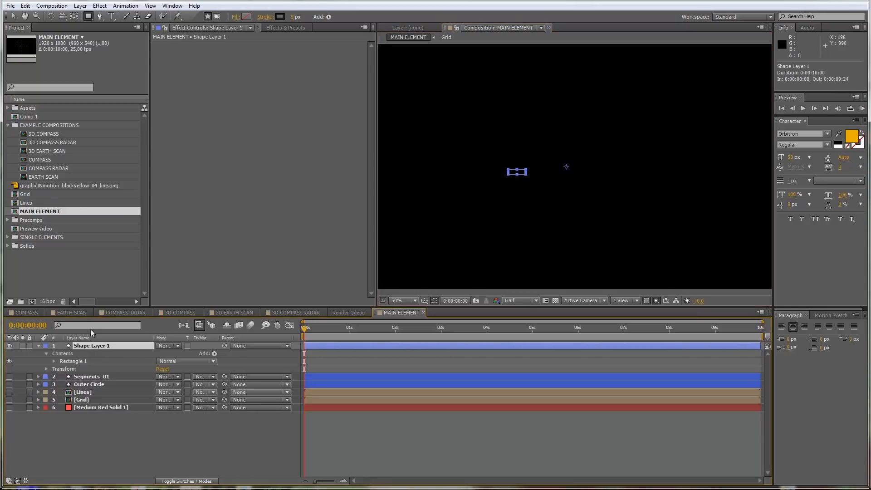
pyautogui.click(265, 18)
pyautogui.click(389, 226)
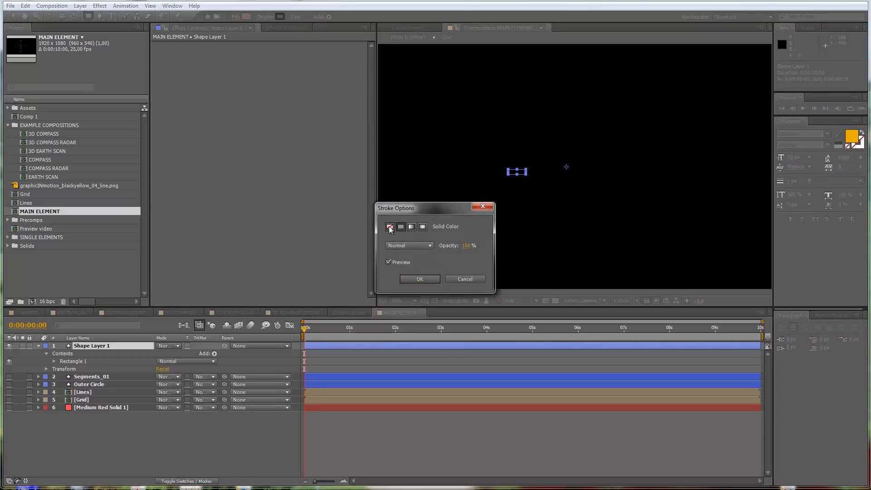
pyautogui.click(418, 278)
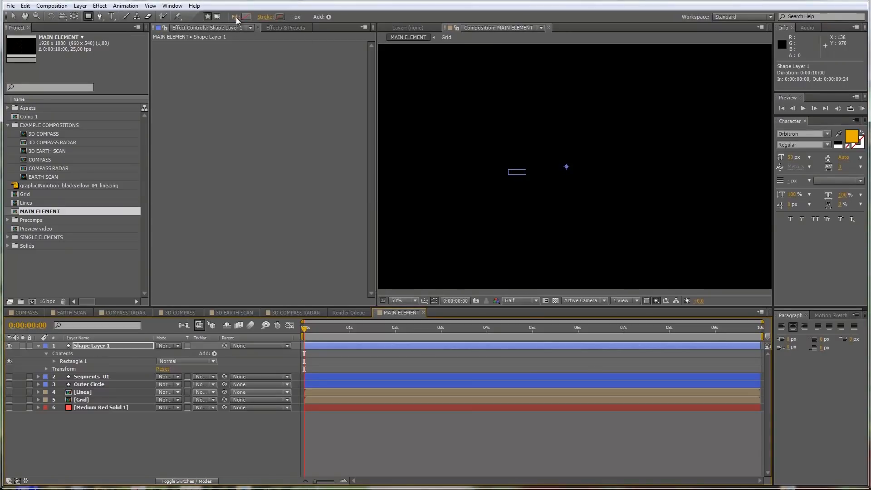
# Step: Give the new rectangle shape a solid white fill (FFFFFF)
pyautogui.click(236, 17)
pyautogui.click(400, 226)
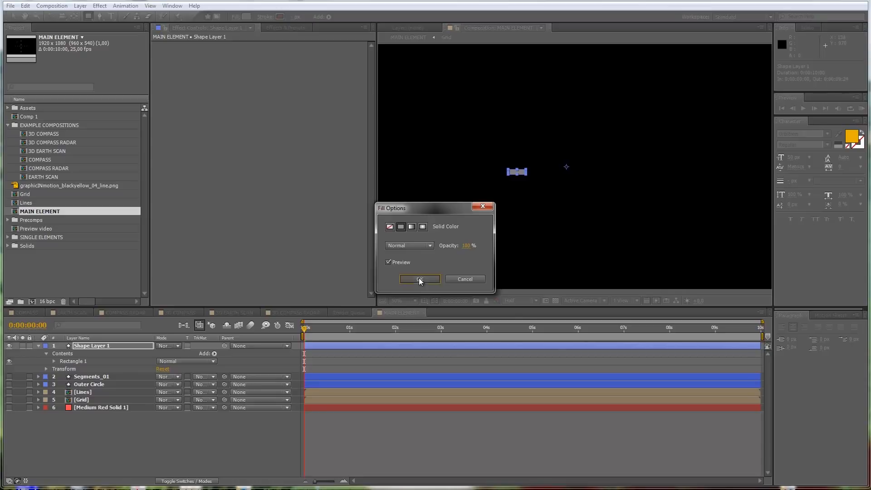
pyautogui.click(420, 279)
pyautogui.click(248, 16)
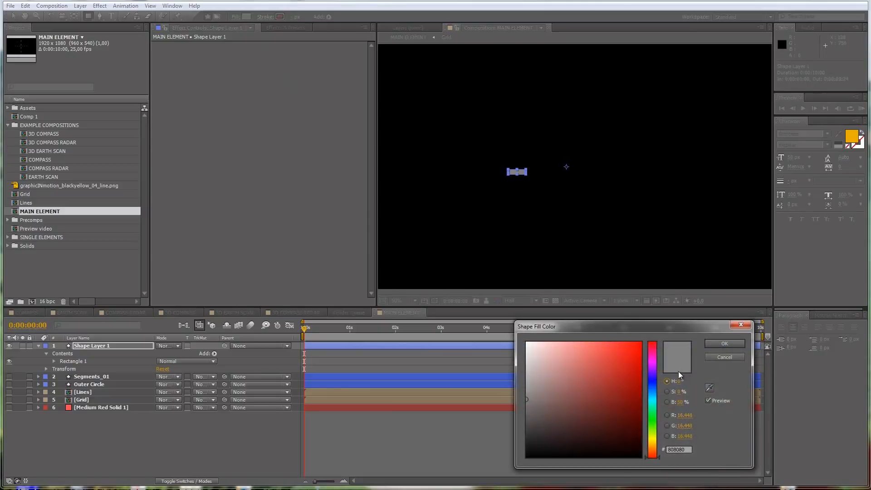
pyautogui.moveTo(537, 350); pyautogui.dragTo(479, 325)
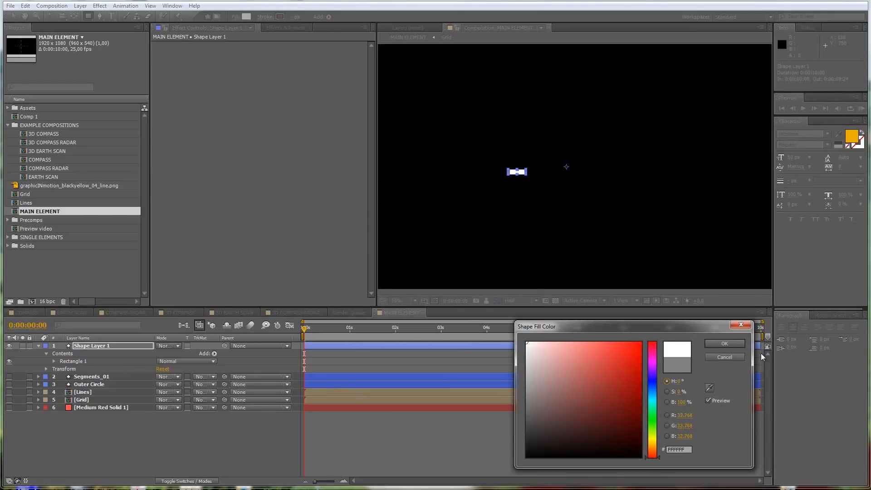
pyautogui.click(724, 344)
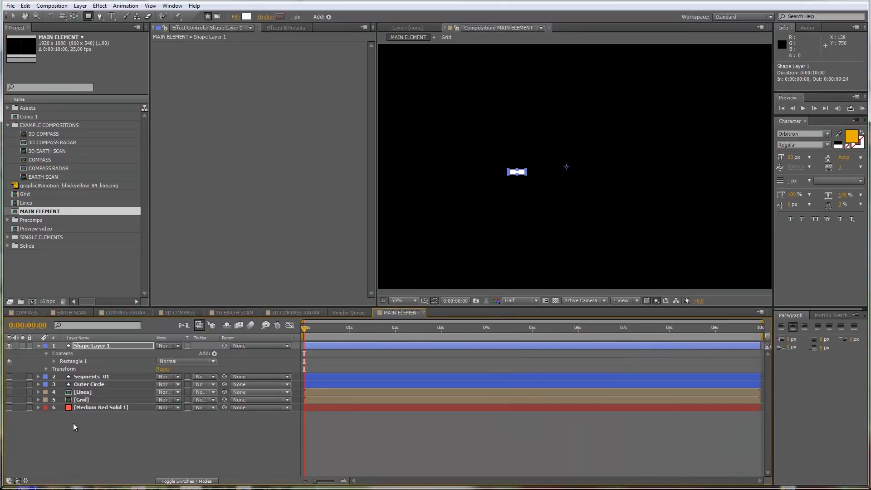
# Step: Set the Rectangle Path size of Shape Layer 1 to 10 x 2 px
pyautogui.click(53, 360)
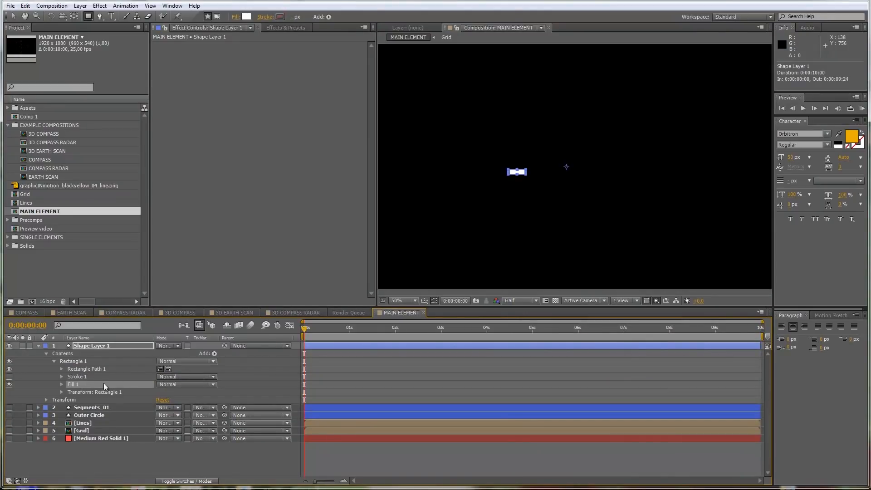
pyautogui.click(61, 368)
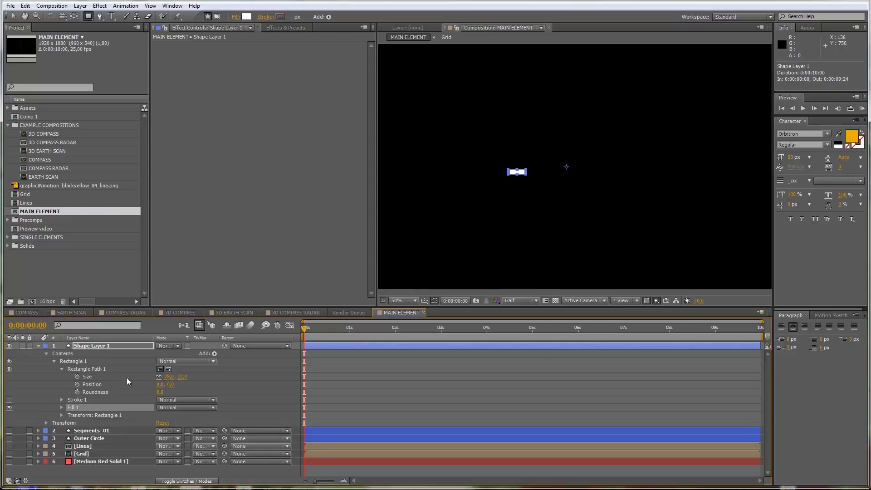
pyautogui.click(169, 377)
pyautogui.write('10')
pyautogui.press('Return')
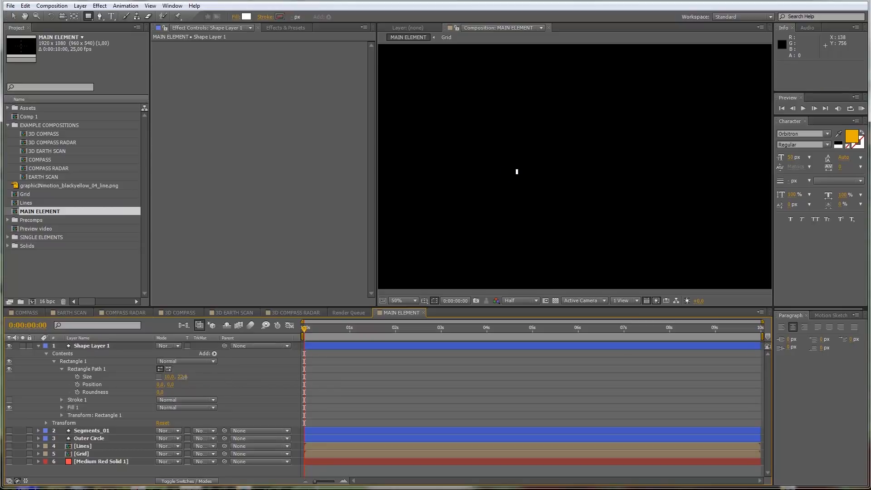
pyautogui.write('2')
pyautogui.press('Return')
# Step: Set the vertical position of the rectangle's own transform to 0
pyautogui.click(62, 415)
pyautogui.scroll(-1, 171, 442)
pyautogui.click(179, 407)
pyautogui.write('0')
pyautogui.press('Return')
pyautogui.scroll(-1, 43, 460)
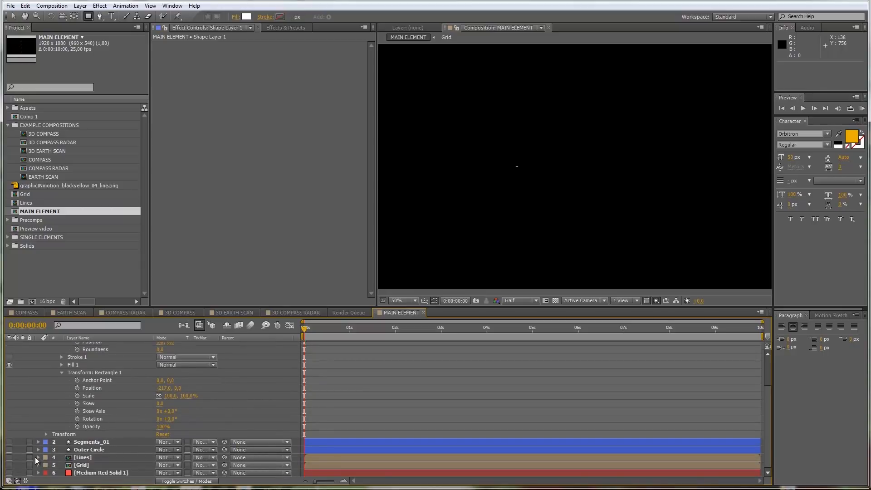
# Step: Set the rectangle's horizontal position to about -115, showing Outer Circle and Lines as reference and hiding them again
pyautogui.click(10, 449)
pyautogui.click(9, 457)
pyautogui.click(165, 388)
pyautogui.moveTo(164, 386); pyautogui.dragTo(212, 388)
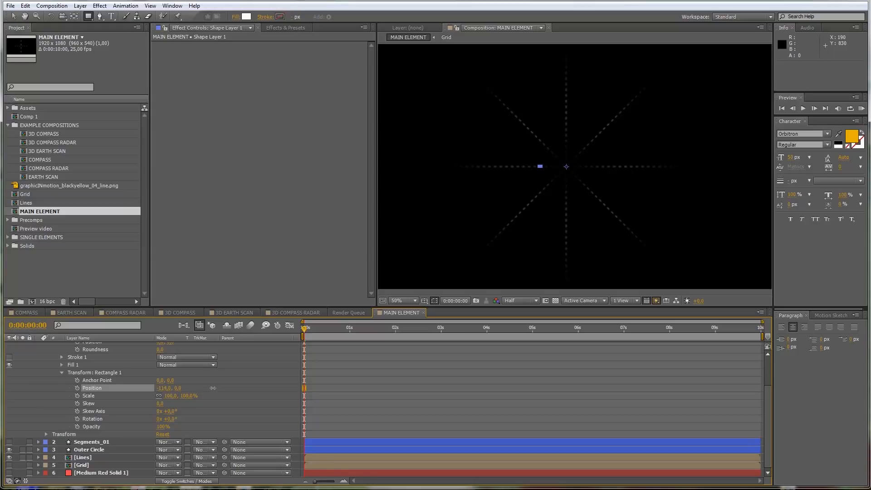
pyautogui.click(9, 450)
pyautogui.click(9, 457)
pyautogui.click(221, 393)
pyautogui.scroll(3, 241, 396)
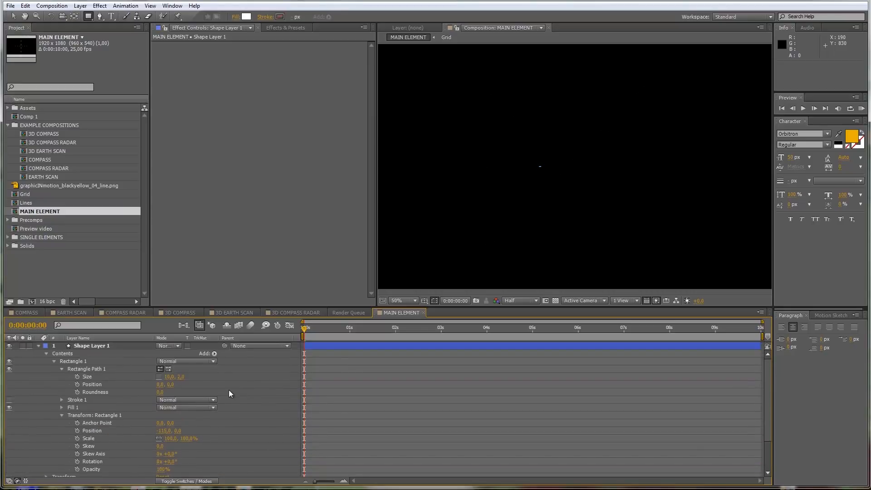
# Step: Add a Repeater to Shape Layer 1 and set its copies to 180
pyautogui.click(214, 354)
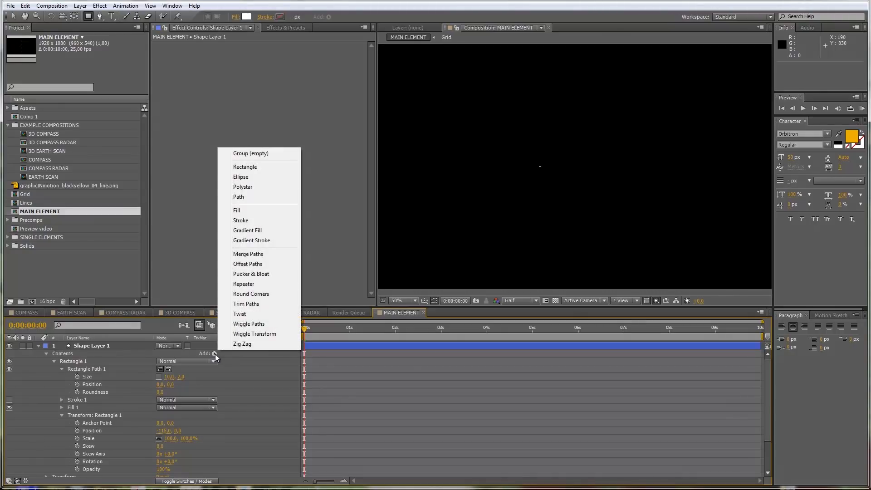
pyautogui.click(252, 284)
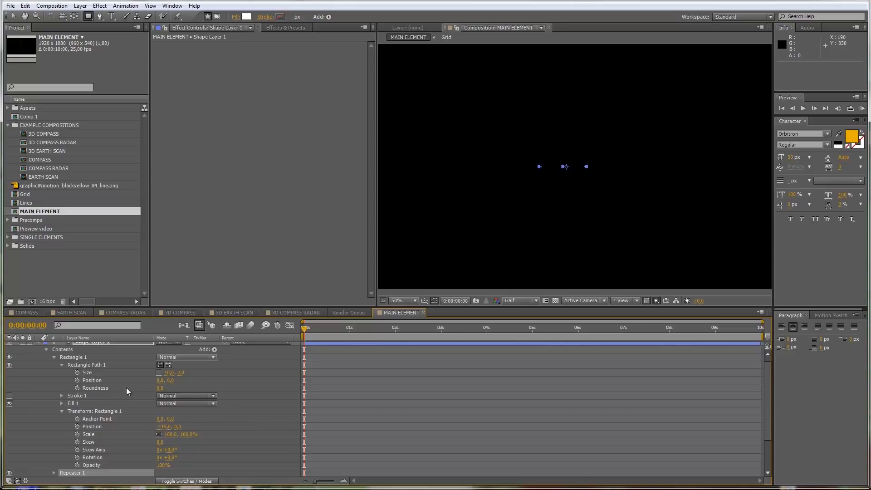
pyautogui.scroll(-1, 107, 397)
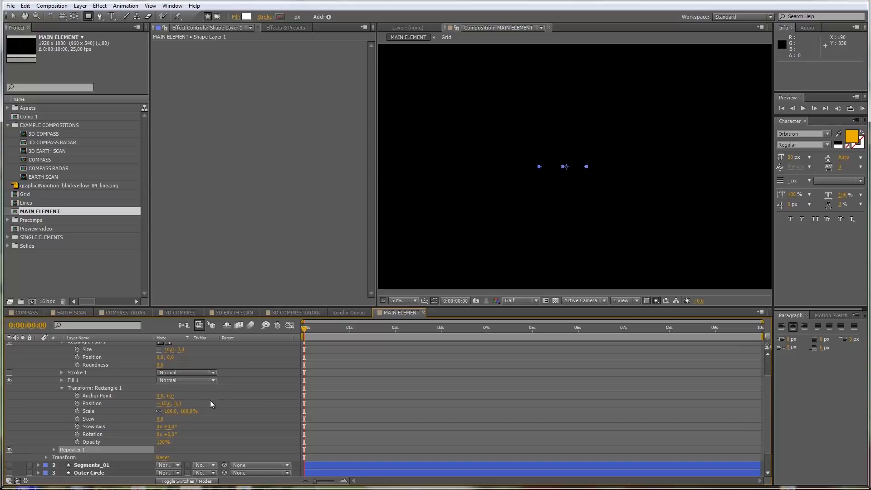
pyautogui.scroll(-1, 217, 400)
pyautogui.scroll(1, 217, 400)
pyautogui.click(54, 449)
pyautogui.scroll(-3, 218, 417)
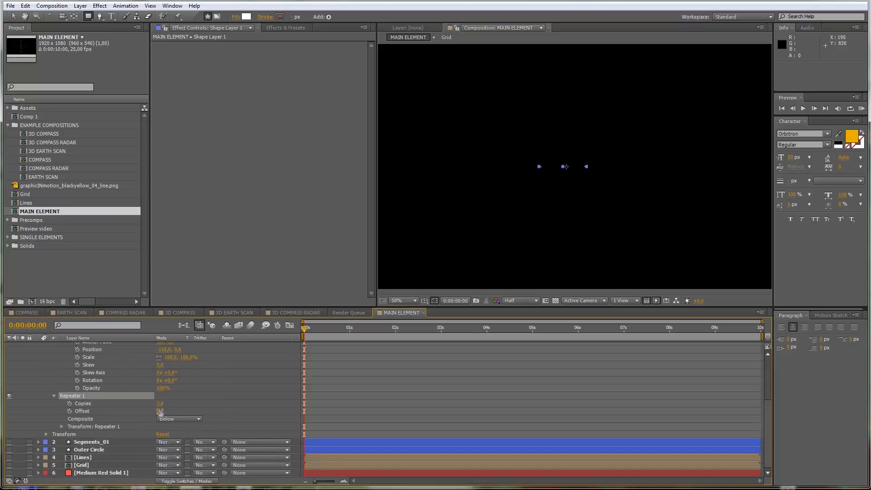
pyautogui.click(159, 403)
pyautogui.write('180')
pyautogui.click(188, 400)
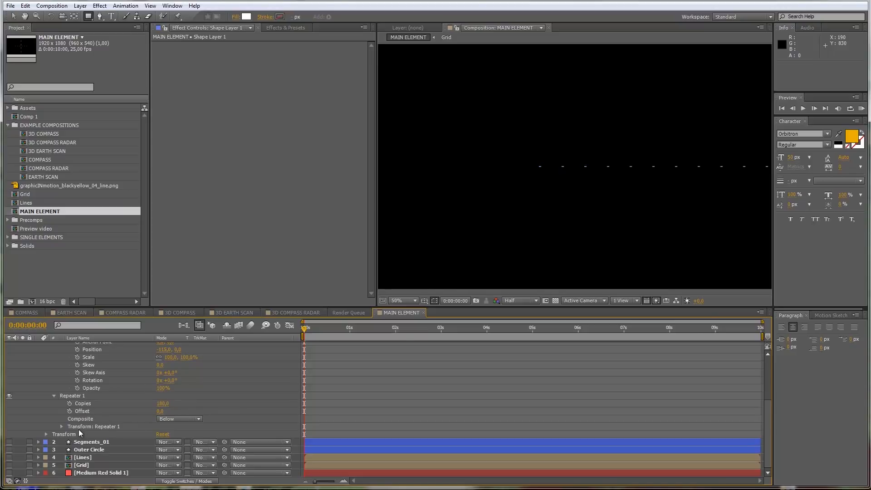
# Step: Set the Repeater's transform position to 0 horizontally and its rotation to 2° so the copies form a ring
pyautogui.click(61, 427)
pyautogui.scroll(-1, 160, 418)
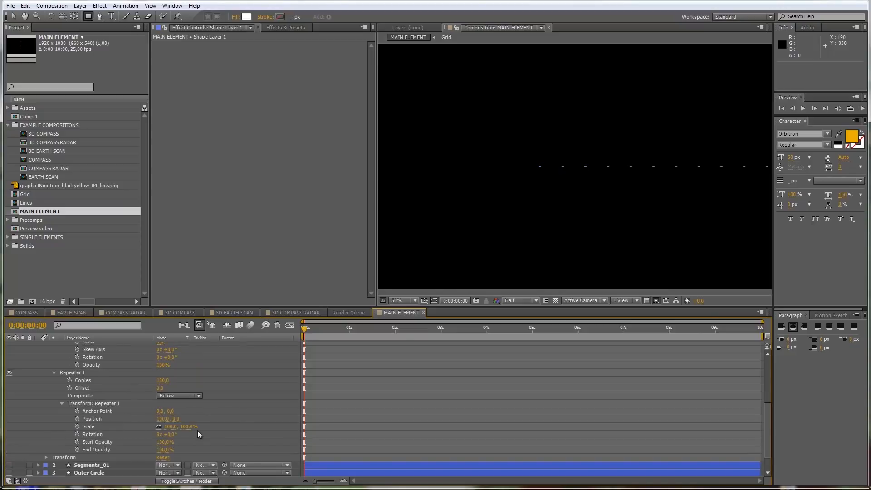
pyautogui.click(163, 419)
pyautogui.write('0')
pyautogui.click(253, 420)
pyautogui.moveTo(167, 434); pyautogui.dragTo(176, 436)
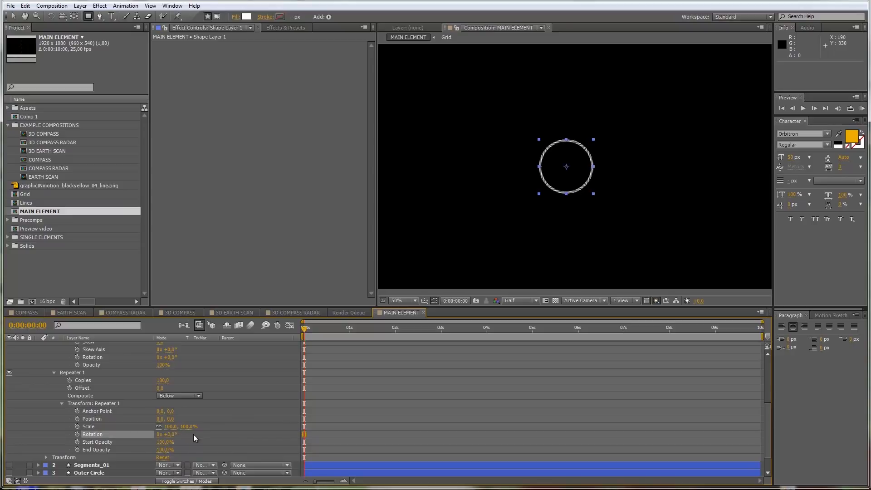
pyautogui.click(194, 434)
pyautogui.press('.')
pyautogui.press(',')
pyautogui.press('.')
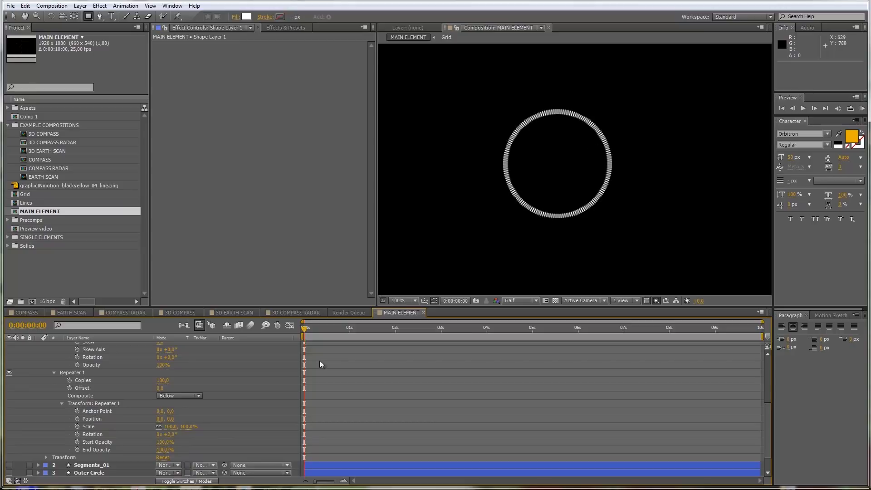
# Step: Thin out the tick ring by setting the Repeater to 90 copies with a rotation of 4°
pyautogui.click(163, 380)
pyautogui.write('90')
pyautogui.press('Return')
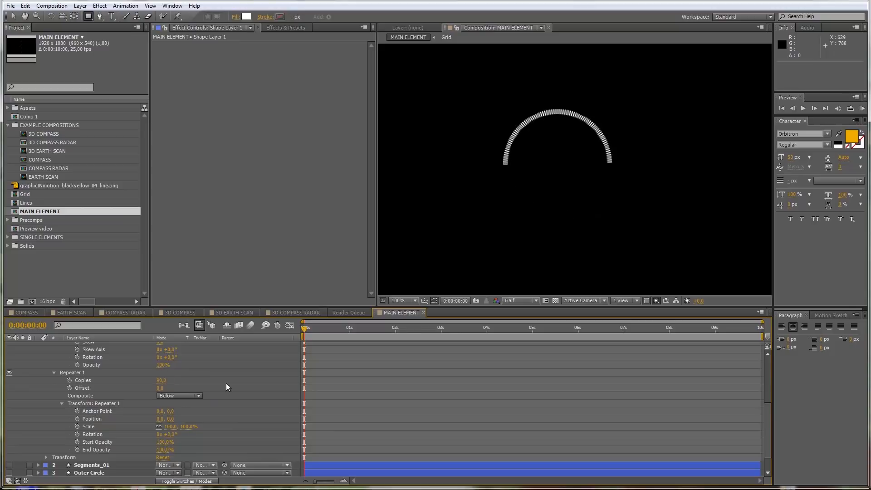
pyautogui.click(172, 435)
pyautogui.write('4')
pyautogui.press('Return')
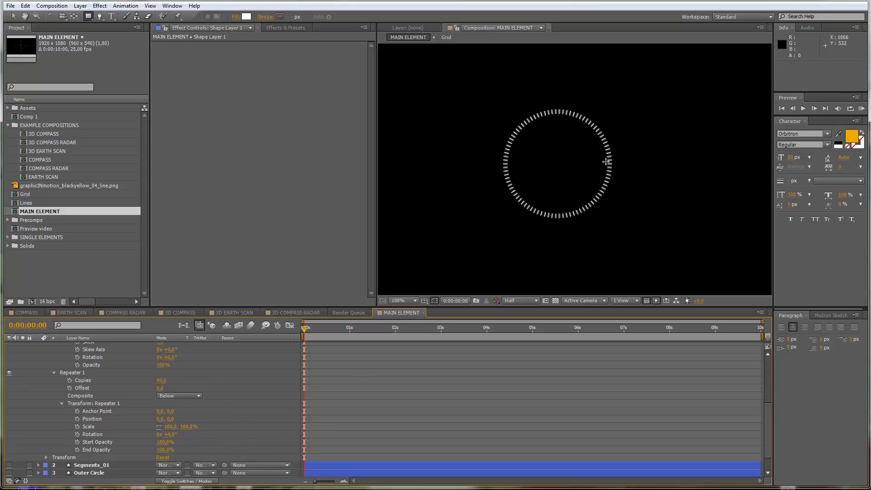
# Step: Set the composition preview resolution to Full and collapse the properties of Shape Layer 1
pyautogui.click(529, 301)
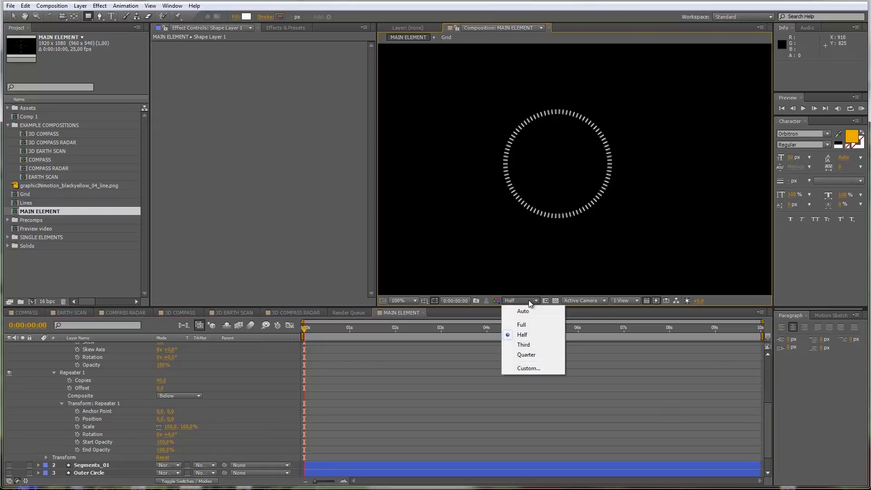
pyautogui.click(529, 322)
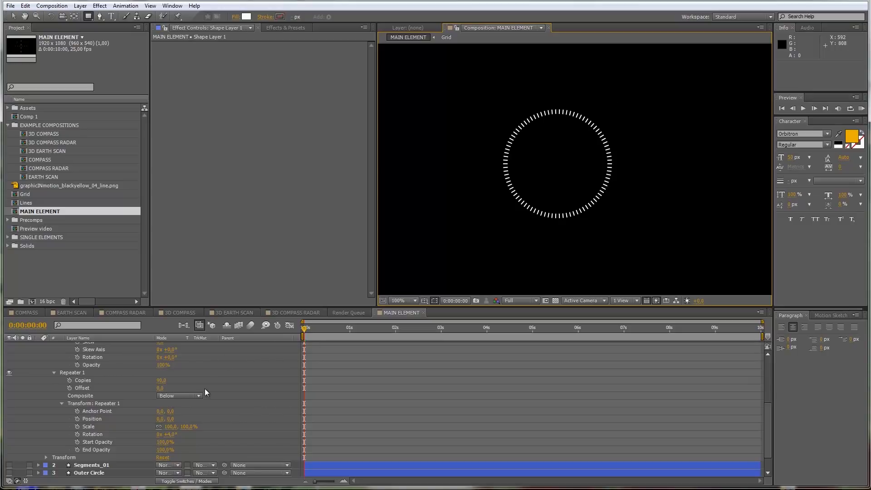
pyautogui.scroll(3, 205, 389)
pyautogui.scroll(-3, 205, 388)
pyautogui.scroll(3, 205, 389)
pyautogui.scroll(2, 203, 389)
pyautogui.click(102, 346)
pyautogui.press('u')
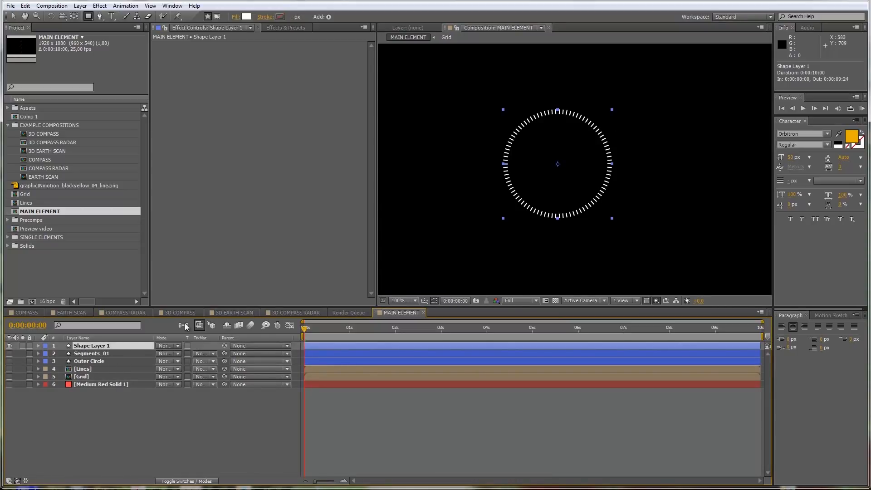
# Step: Duplicate Shape Layer 1 and rename the original layer Degrees_small
pyautogui.hotkey('ctrl', 'd')
pyautogui.click(89, 354)
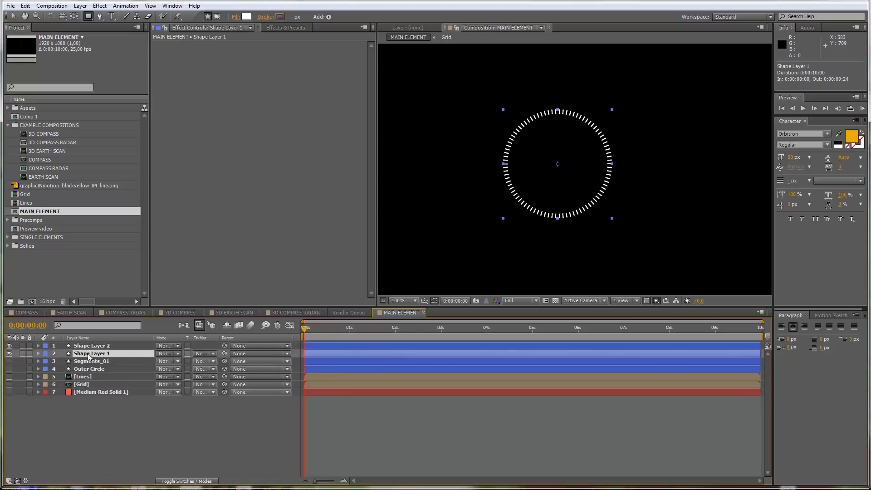
pyautogui.press('Return')
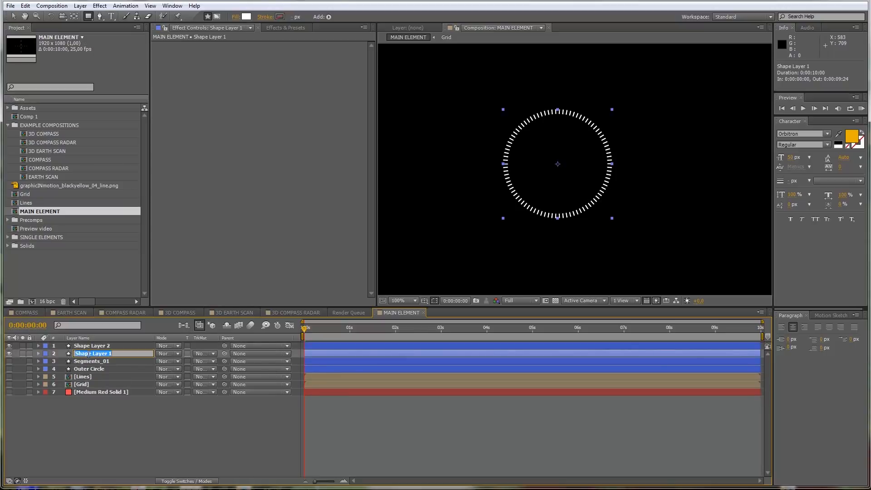
pyautogui.write('Dr')
pyautogui.write('gree')
pyautogui.write('s_sma')
pyautogui.write('ll')
pyautogui.click(109, 433)
# Step: Lengthen the ticks of Shape Layer 2 by setting its Rectangle Path width to 20 px
pyautogui.click(106, 346)
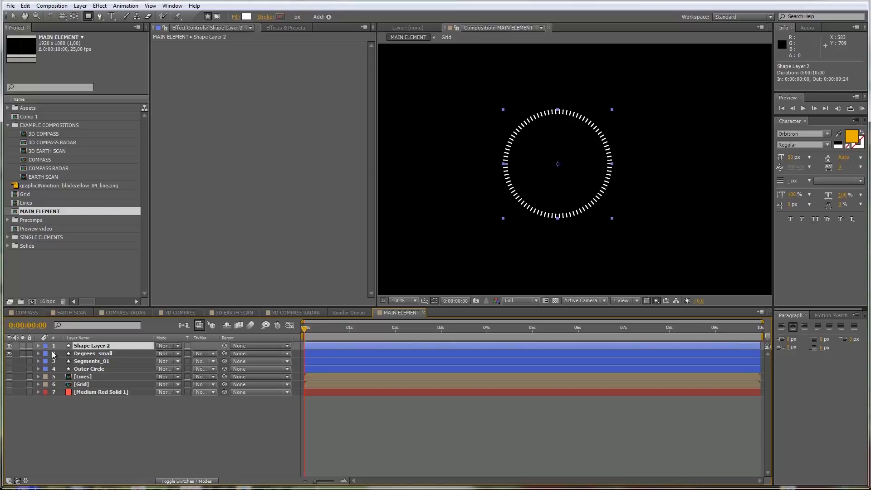
pyautogui.click(38, 346)
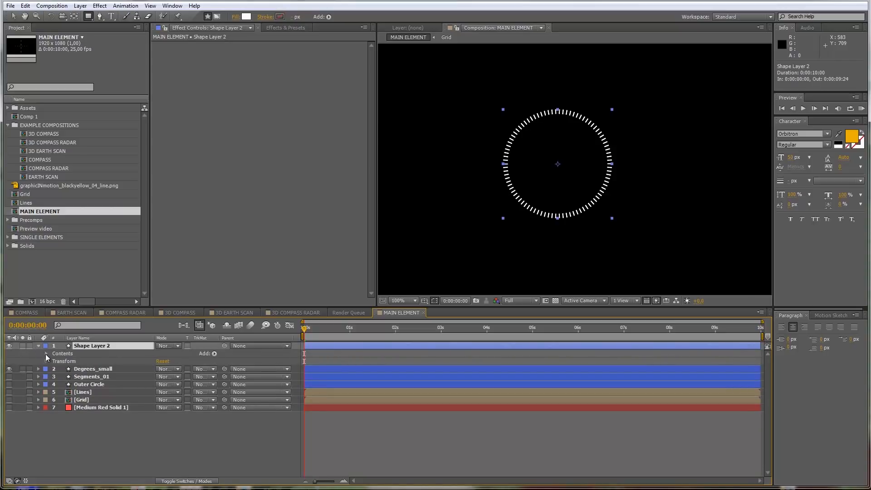
pyautogui.click(45, 353)
pyautogui.click(51, 361)
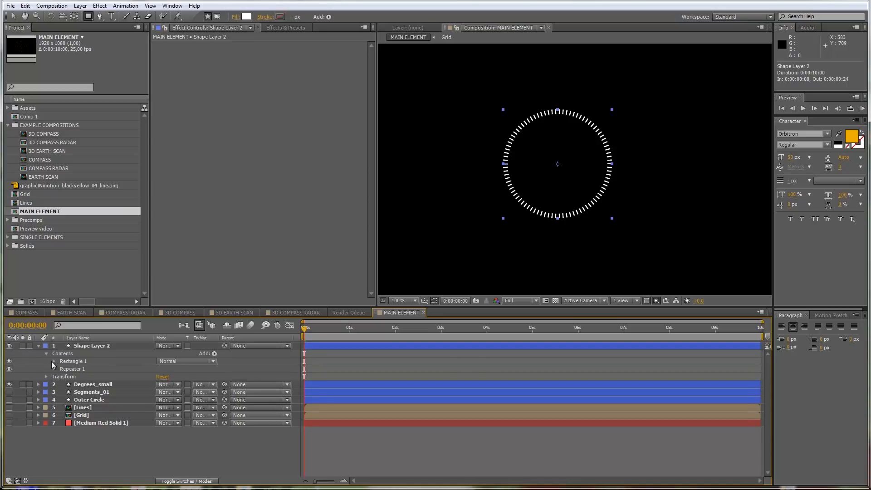
pyautogui.click(54, 362)
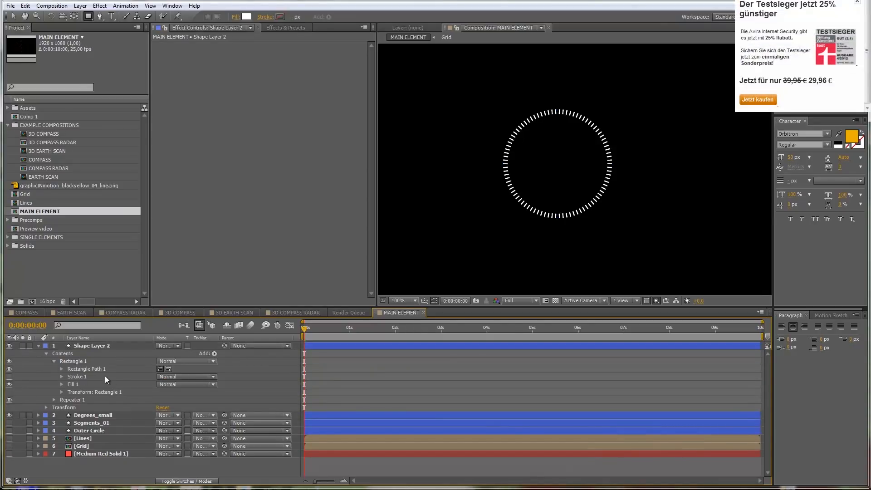
pyautogui.click(62, 368)
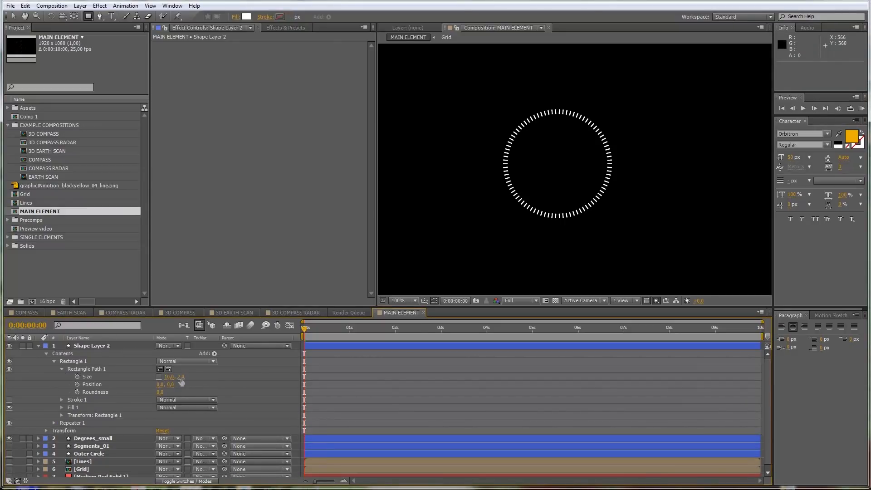
pyautogui.moveTo(169, 377); pyautogui.dragTo(172, 377)
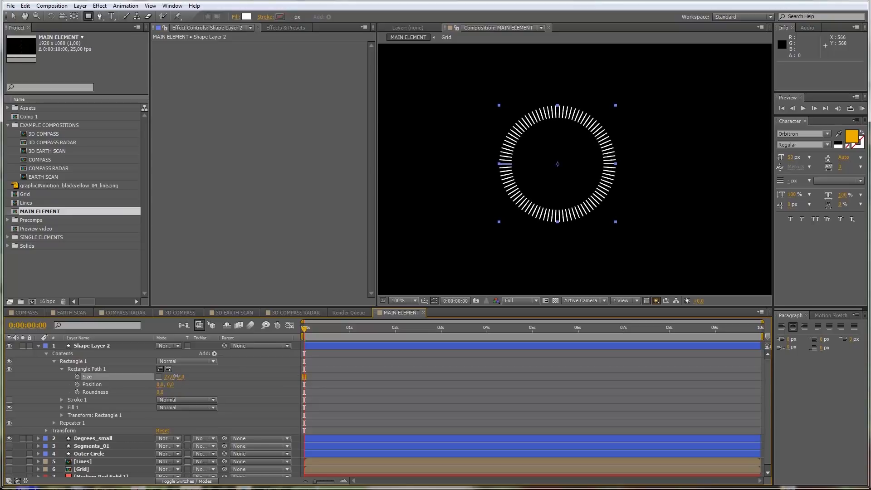
pyautogui.moveTo(174, 376); pyautogui.dragTo(173, 377)
pyautogui.hotkey('ctrl', 'z')
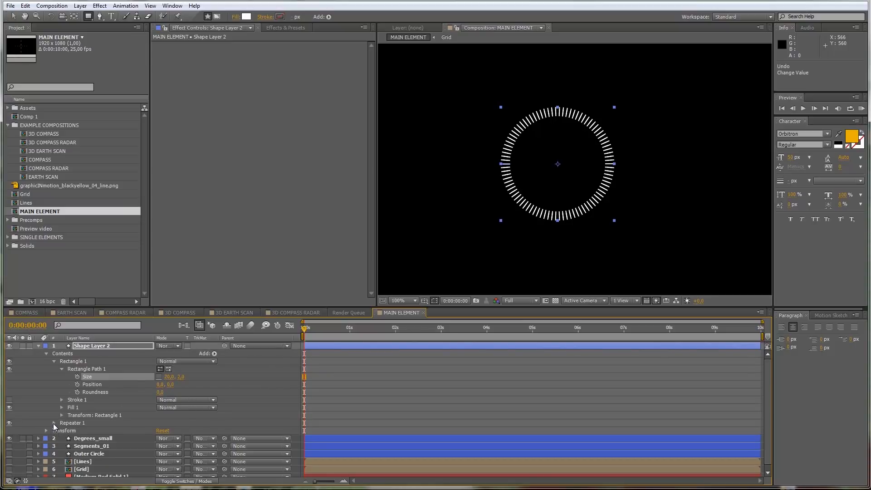
# Step: Set the Repeater of Shape Layer 2 to 4 copies with a rotation of 90°
pyautogui.click(53, 423)
pyautogui.moveTo(161, 435); pyautogui.dragTo(165, 433)
pyautogui.click(162, 431)
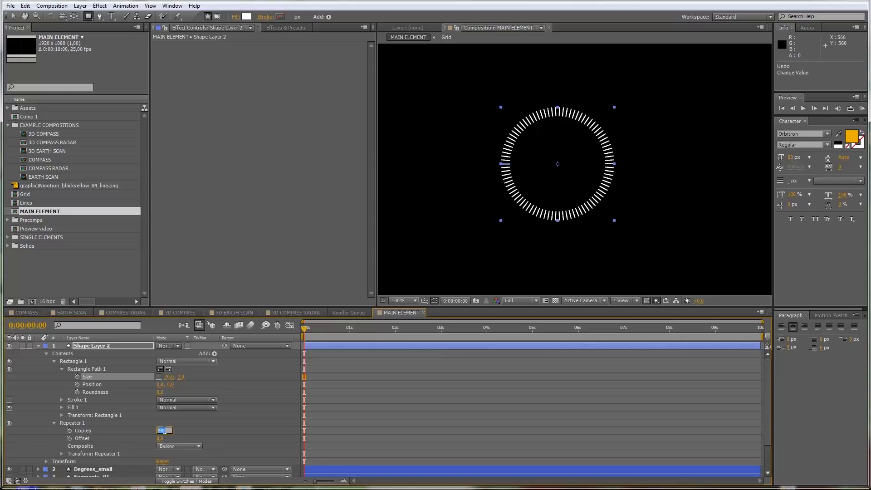
pyautogui.write('4')
pyautogui.click(197, 428)
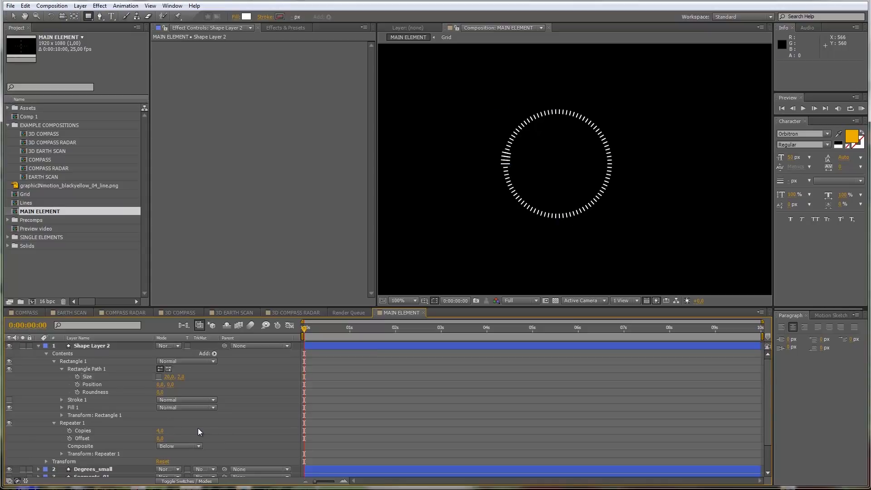
pyautogui.scroll(-1, 190, 429)
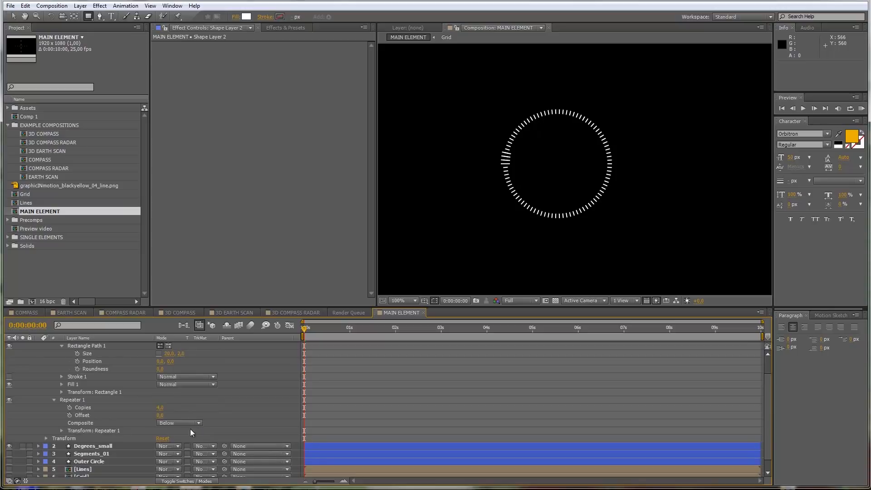
pyautogui.click(62, 430)
pyautogui.click(175, 457)
pyautogui.write('90')
pyautogui.press('Return')
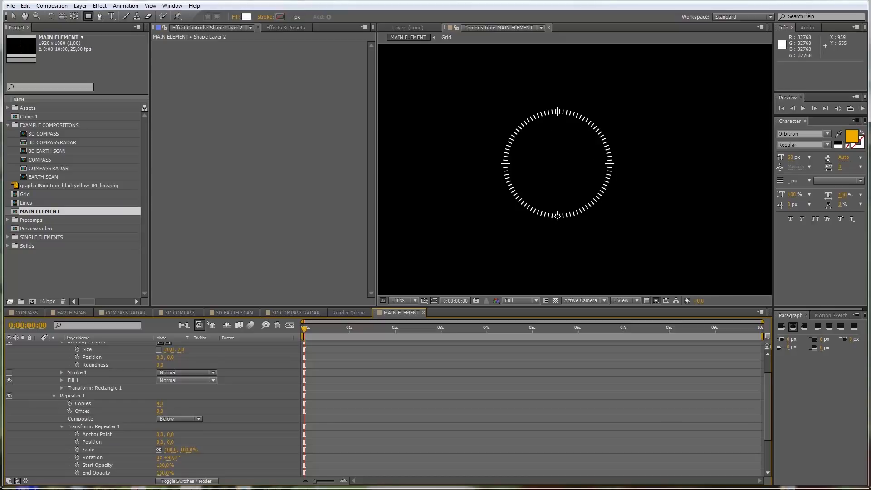
# Step: Offset the Rectangle Path position of Shape Layer 2 horizontally so the long ticks' outer ends line up with the small ticks
pyautogui.scroll(1, 195, 413)
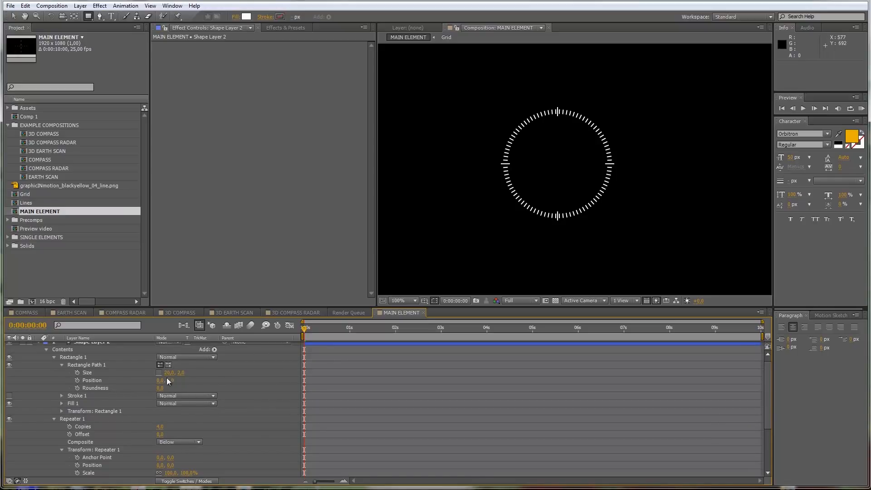
pyautogui.moveTo(158, 380); pyautogui.dragTo(159, 380)
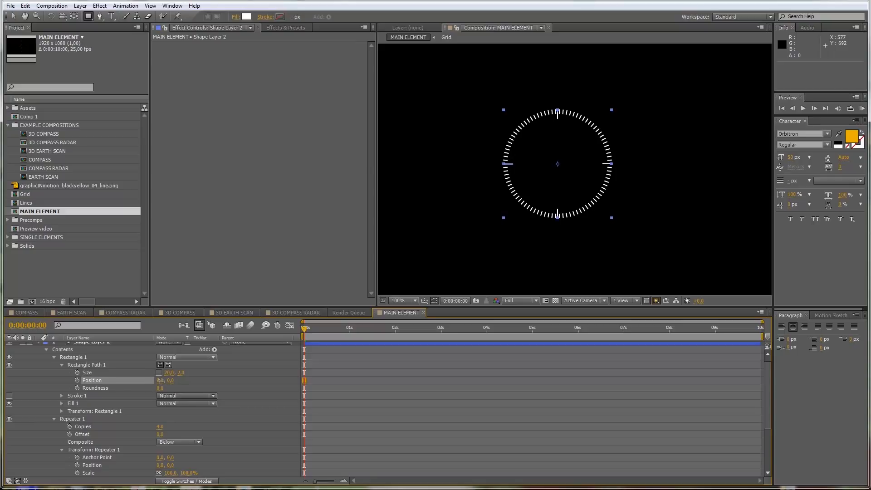
pyautogui.moveTo(161, 380); pyautogui.dragTo(161, 380)
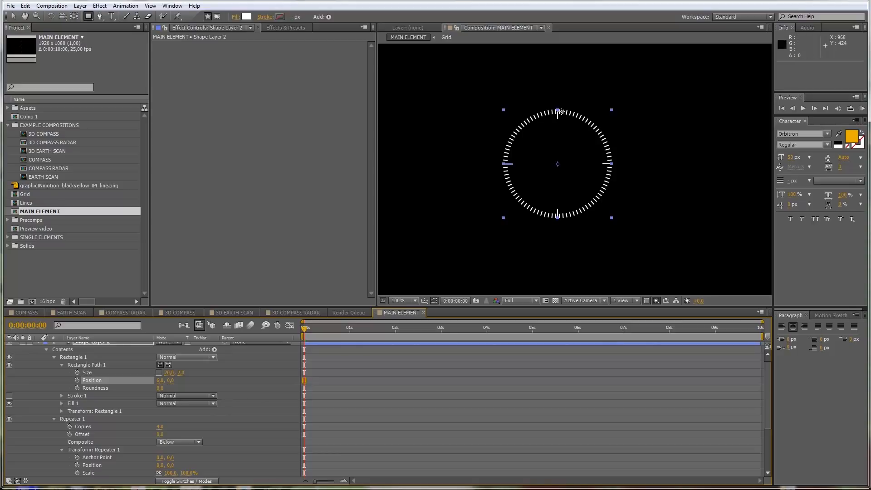
pyautogui.click(256, 402)
# Step: Set the Repeater of Shape Layer 2 to 8 copies with a rotation of 45°
pyautogui.scroll(-1, 256, 402)
pyautogui.scroll(1, 256, 401)
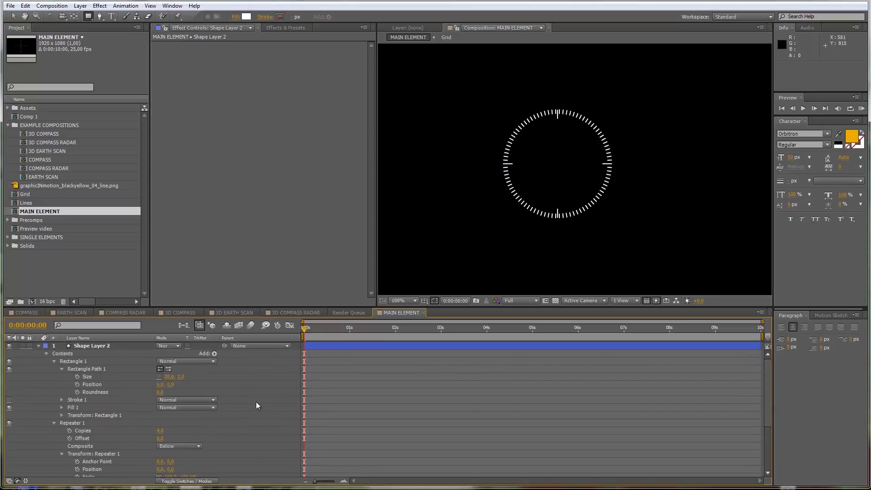
pyautogui.scroll(-1, 181, 404)
pyautogui.click(160, 407)
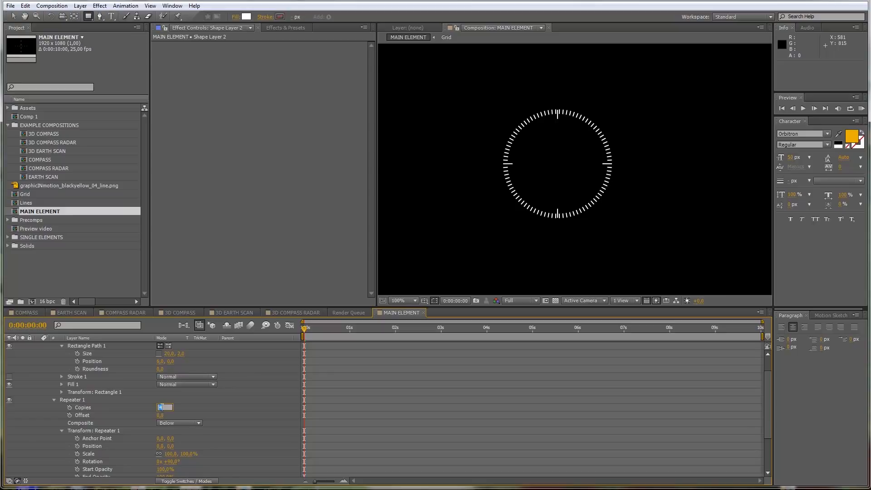
pyautogui.write('0')
pyautogui.press('Return')
pyautogui.scroll(-1, 221, 410)
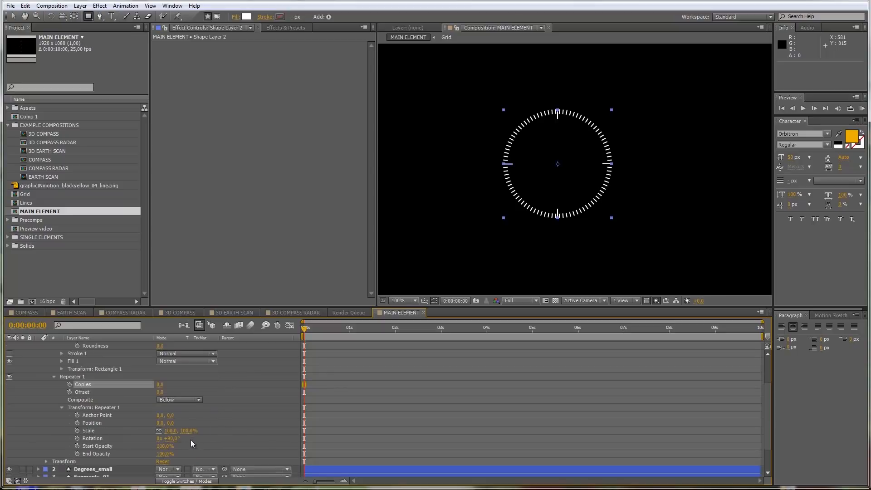
pyautogui.click(172, 439)
pyautogui.write('45')
pyautogui.press('Return')
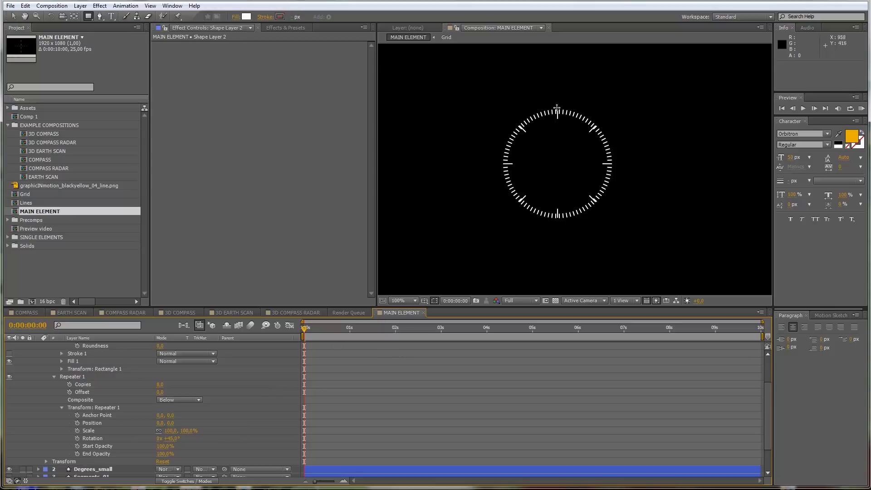
# Step: Set the Repeater of Degrees_small to 72 copies with a rotation of 5° and collapse the layer properties
pyautogui.scroll(-3, 181, 435)
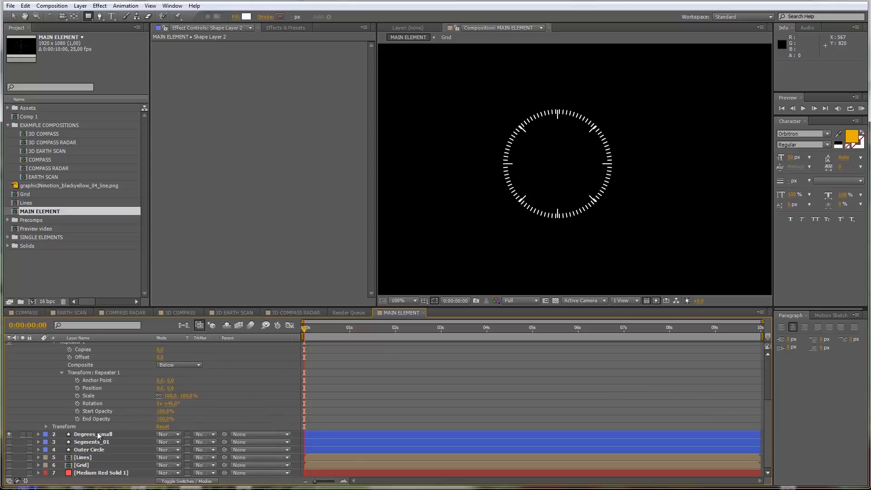
pyautogui.click(97, 433)
pyautogui.click(39, 434)
pyautogui.scroll(-2, 84, 399)
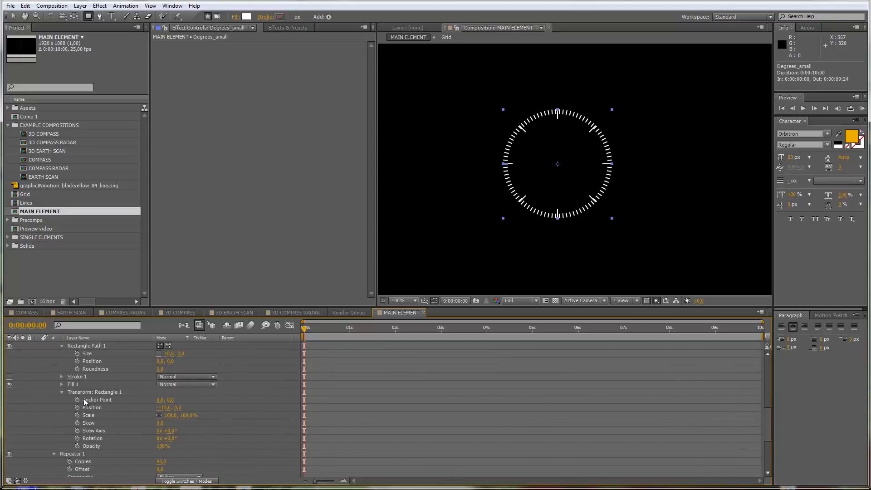
pyautogui.scroll(-6, 98, 415)
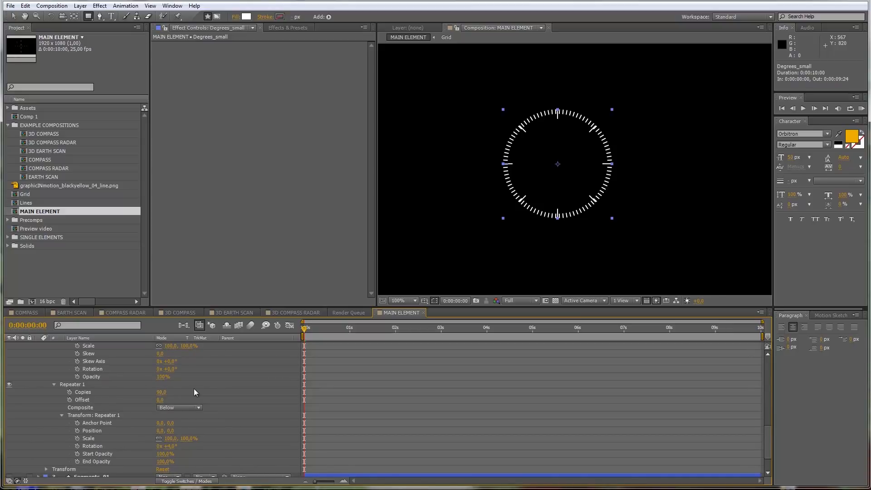
pyautogui.click(170, 445)
pyautogui.write('5')
pyautogui.press('Return')
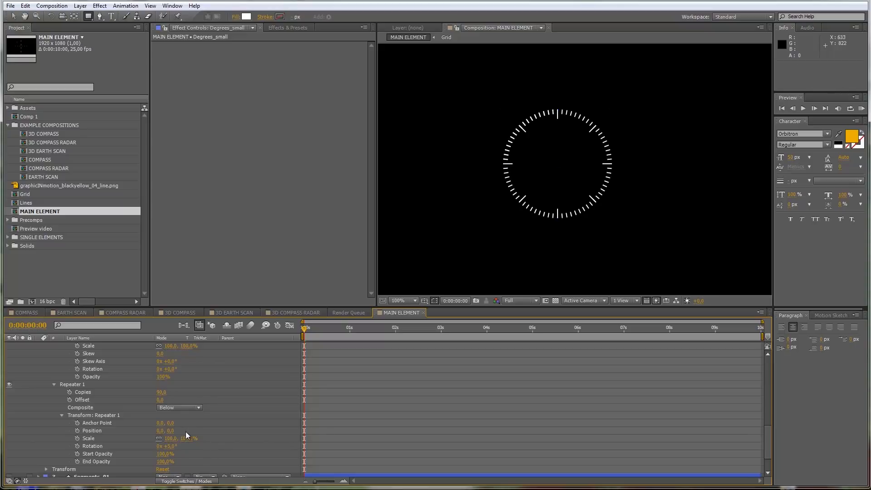
pyautogui.click(161, 391)
pyautogui.write('72')
pyautogui.press('Return')
pyautogui.scroll(5, 213, 378)
pyautogui.scroll(3, 43, 447)
pyautogui.click(38, 345)
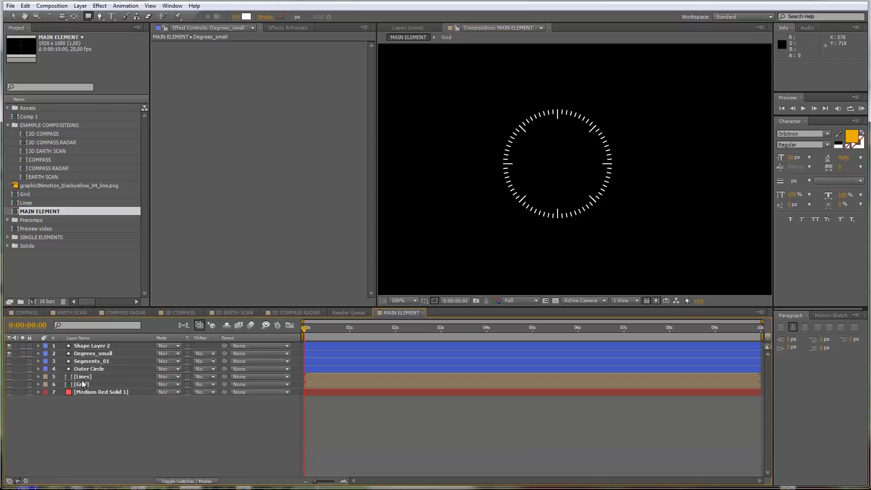
# Step: Rename Shape Layer 2 as Degrees_large
pyautogui.click(94, 347)
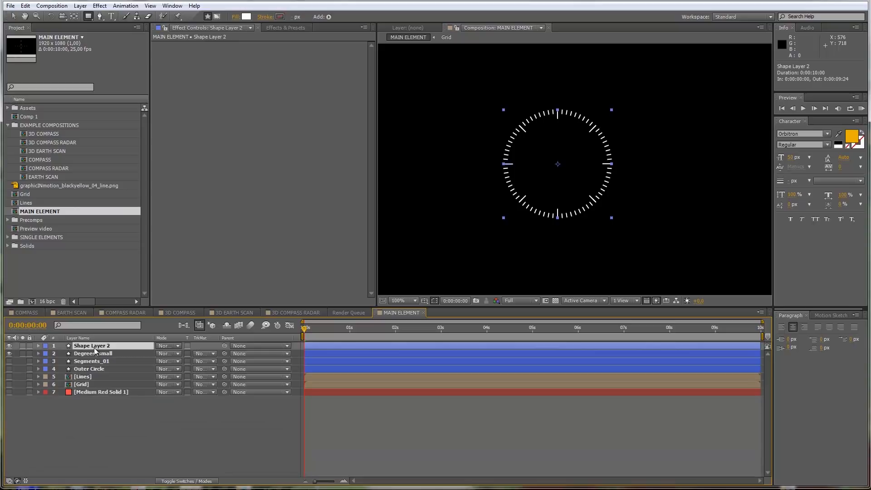
pyautogui.press('Return')
pyautogui.write('Degr')
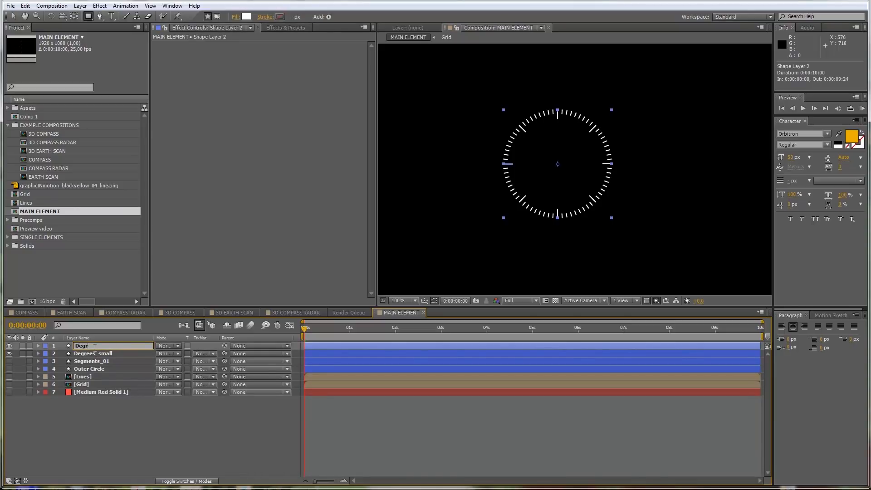
pyautogui.write('ees_large')
pyautogui.press('Return')
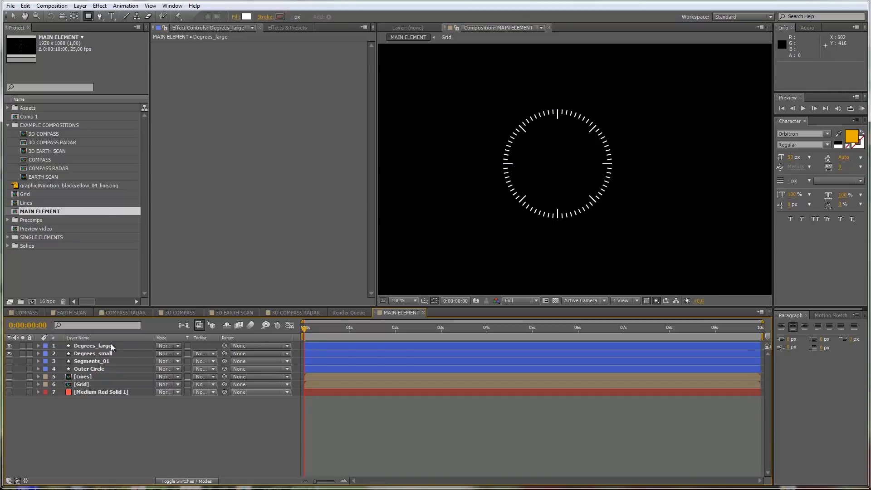
# Step: Draw a circle about 246 px in diameter around the degree ticks on a new shape layer and set its fill to None
pyautogui.click(88, 16)
pyautogui.moveTo(88, 16); pyautogui.dragTo(122, 33)
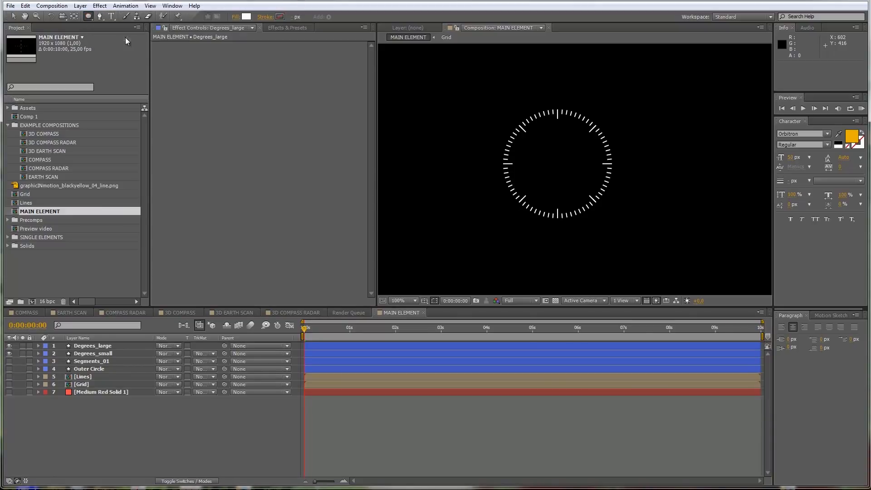
pyautogui.moveTo(557, 166); pyautogui.dragTo(603, 111)
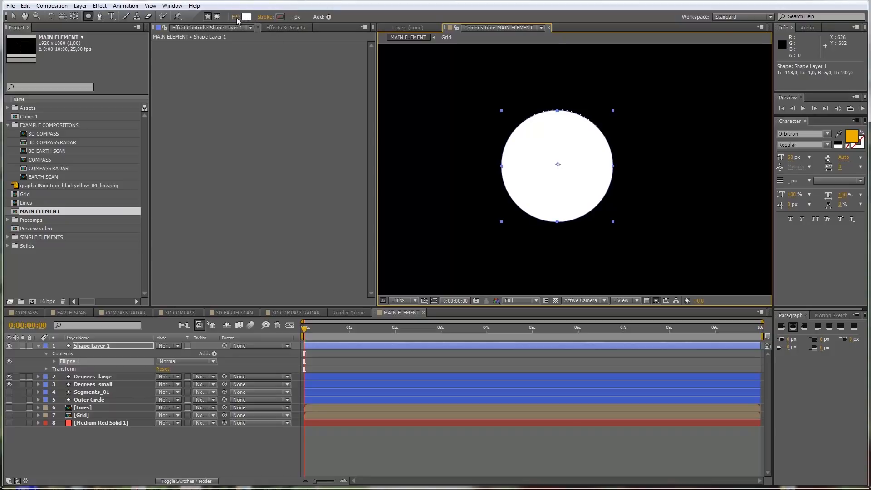
pyautogui.click(236, 17)
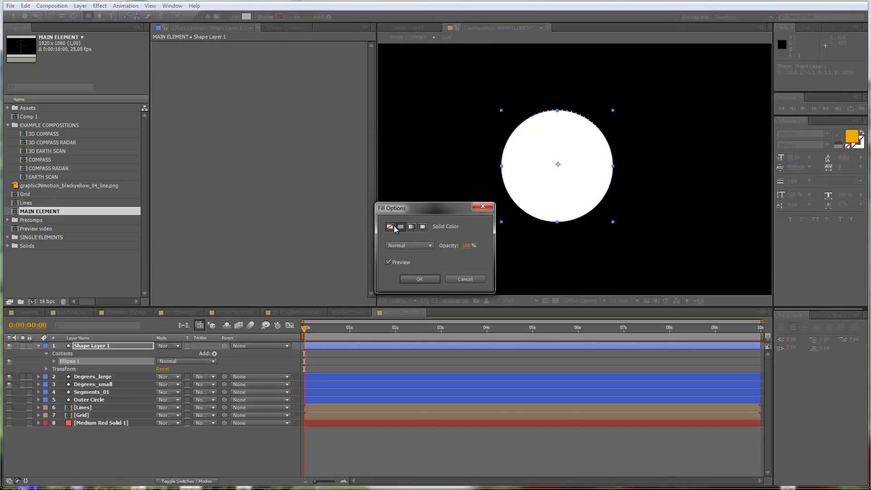
pyautogui.click(390, 226)
pyautogui.click(407, 277)
# Step: Give the new circle a solid color stroke in grey 808080
pyautogui.click(276, 16)
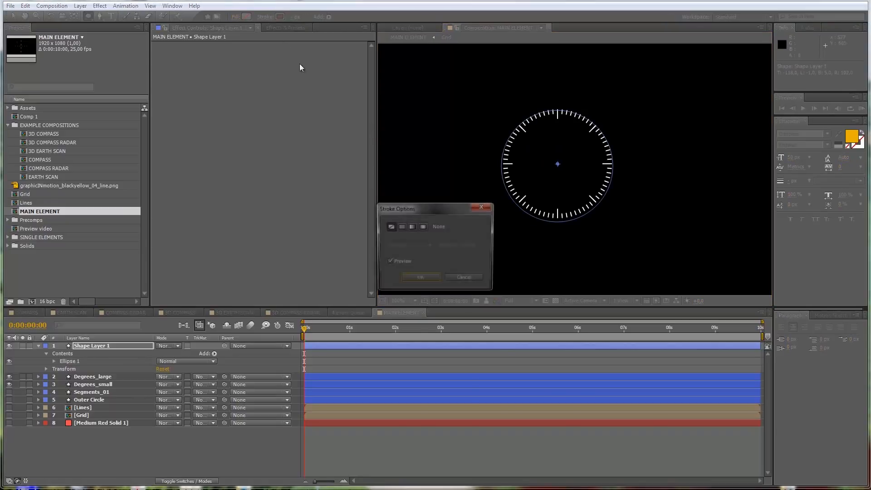
pyautogui.click(400, 226)
pyautogui.click(418, 279)
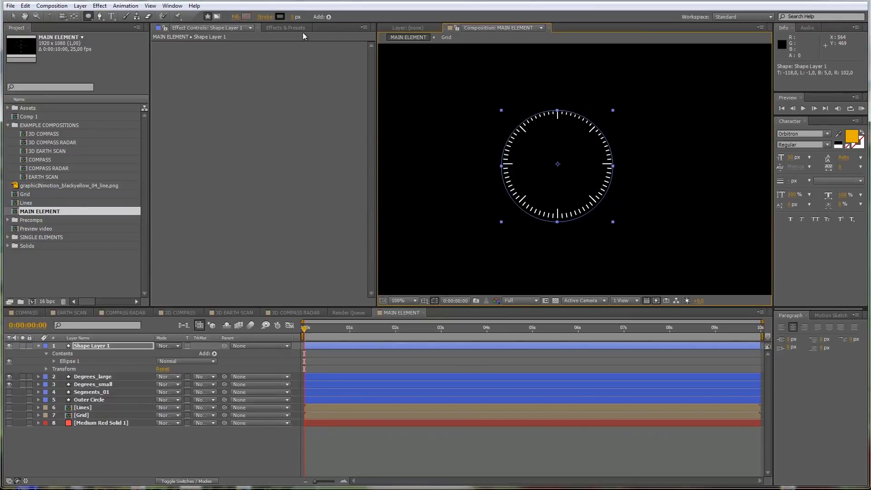
pyautogui.click(281, 17)
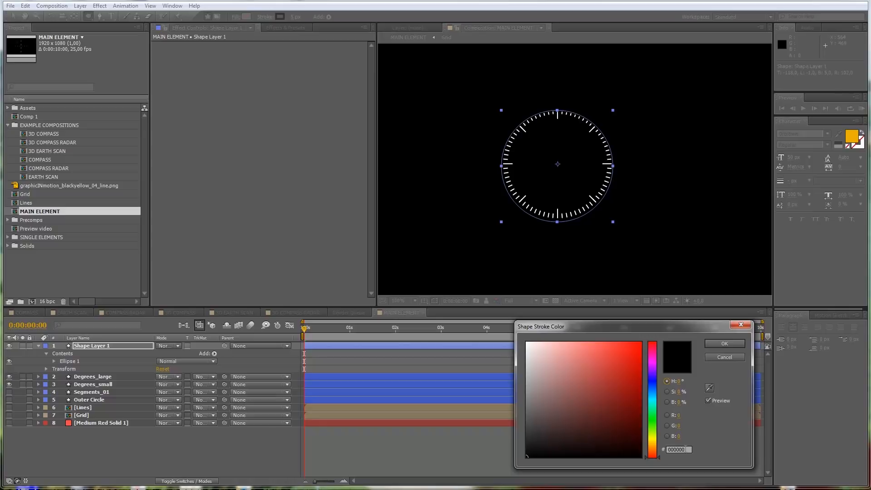
pyautogui.write('808080')
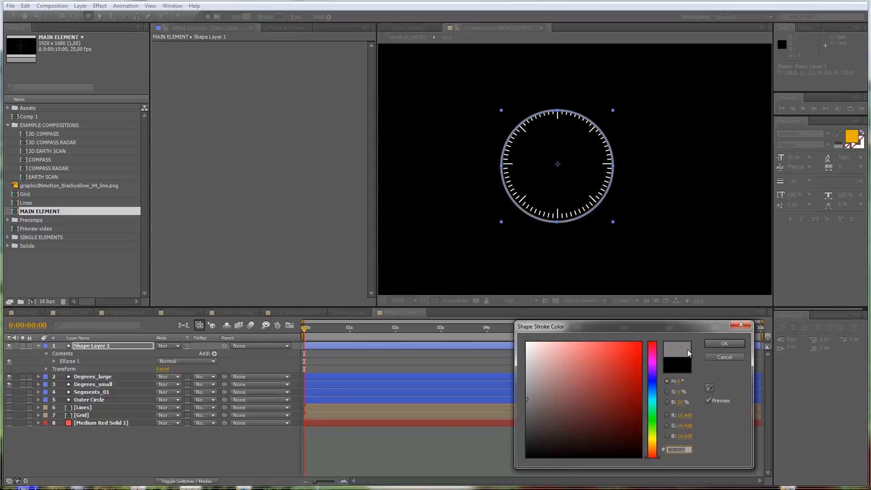
pyautogui.click(724, 343)
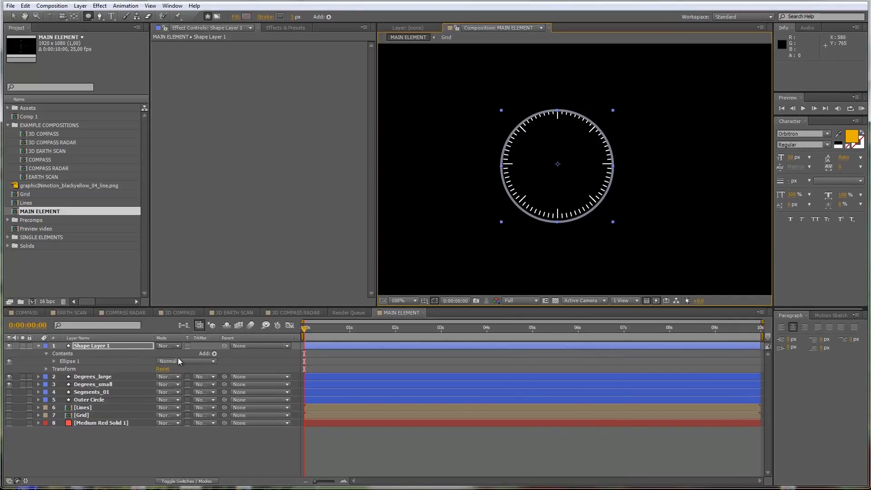
# Step: Center the circle of Shape Layer 1 by setting its Transform: Ellipse 1 position to 0, 0
pyautogui.click(54, 361)
pyautogui.click(61, 392)
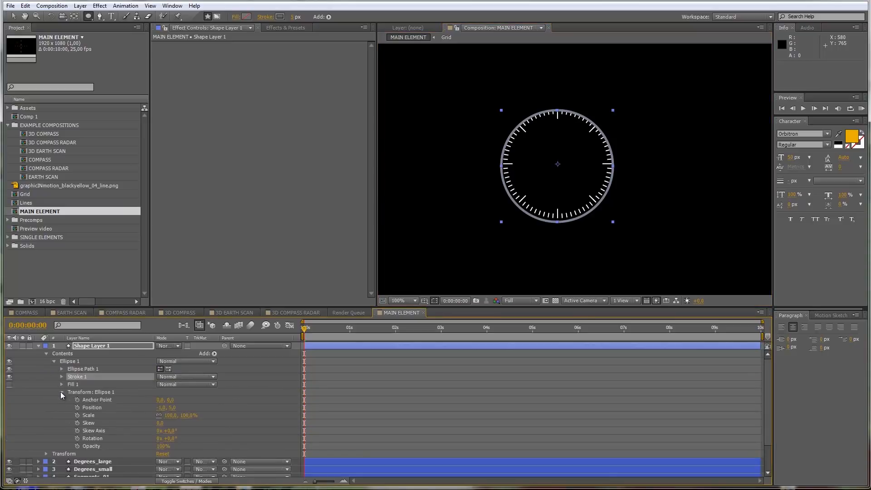
pyautogui.click(173, 407)
pyautogui.write('0')
pyautogui.click(161, 408)
pyautogui.write('0')
pyautogui.click(223, 403)
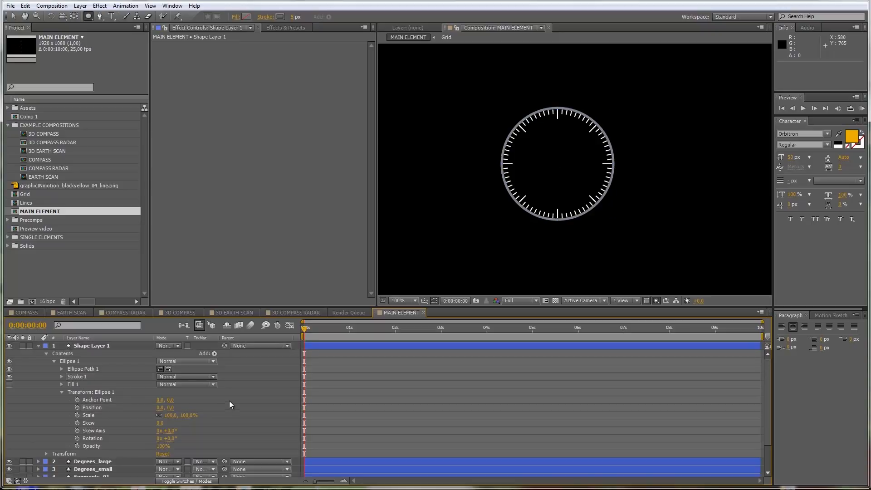
pyautogui.press('.')
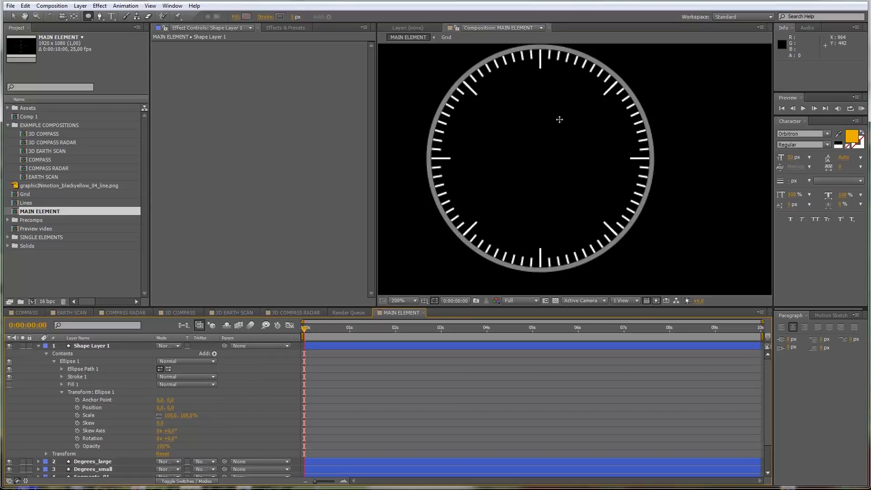
pyautogui.press(',')
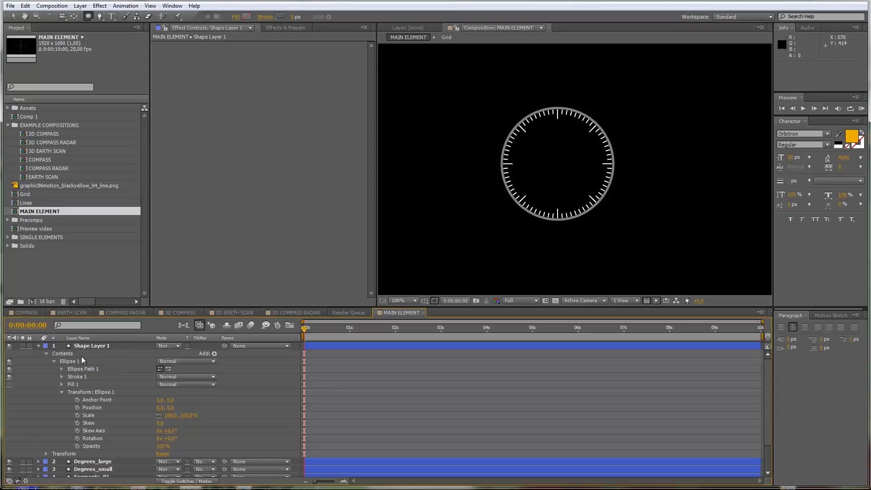
# Step: Set the stroke width of Shape Layer 1 to 4 px
pyautogui.click(92, 346)
pyautogui.click(292, 16)
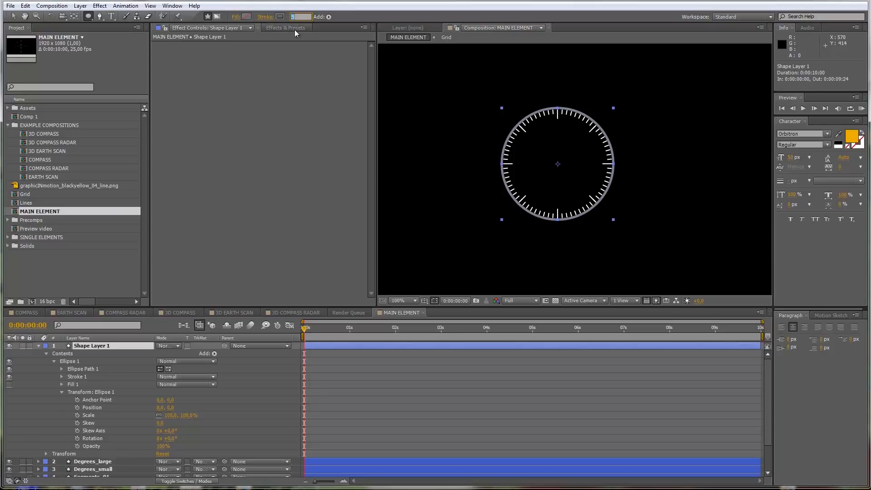
pyautogui.write('2')
pyautogui.press('Return')
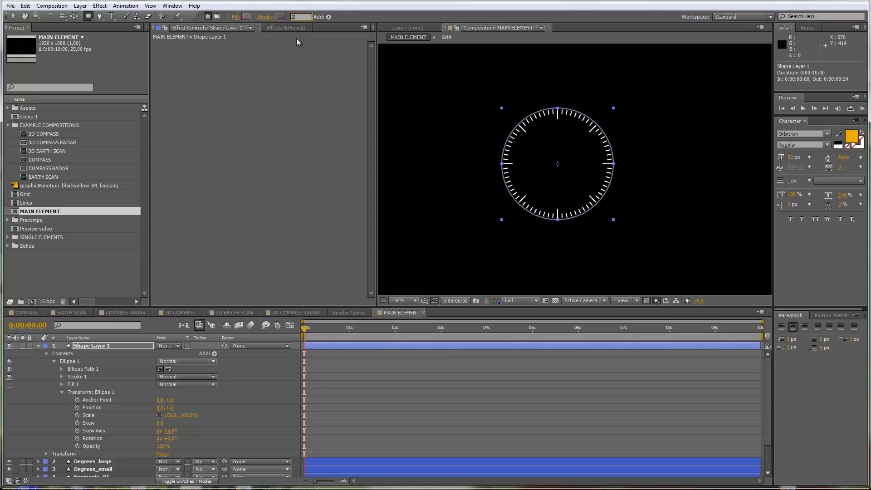
pyautogui.write('44')
pyautogui.press('Return')
pyautogui.click(268, 375)
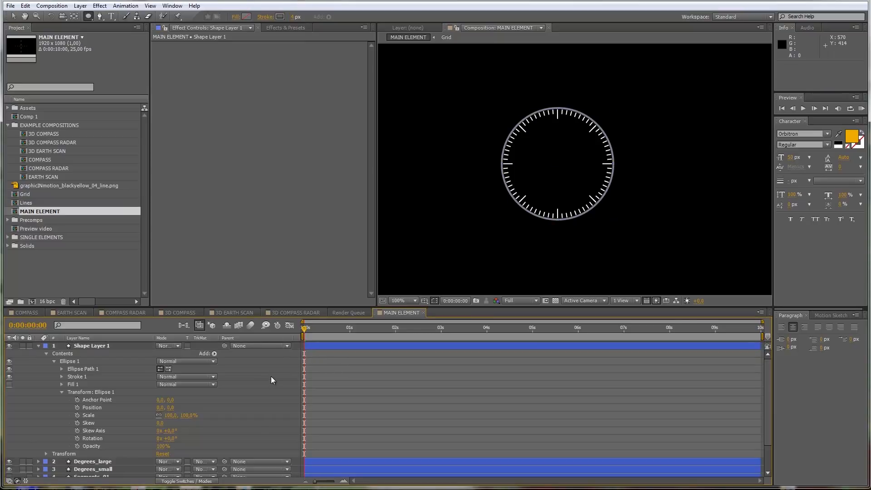
# Step: Shrink the Ellipse Path size of Shape Layer 1 so the circle meets the outer tick ends, and collapse the layer properties
pyautogui.press('.')
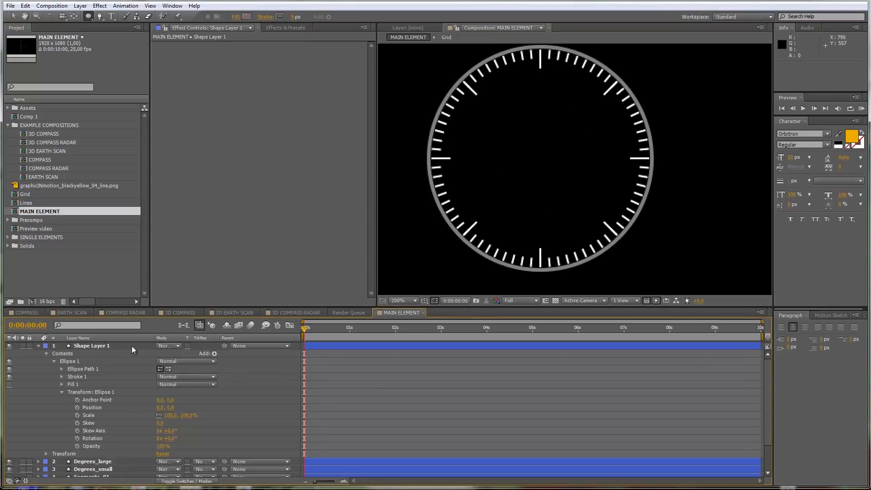
pyautogui.click(96, 348)
pyautogui.click(61, 369)
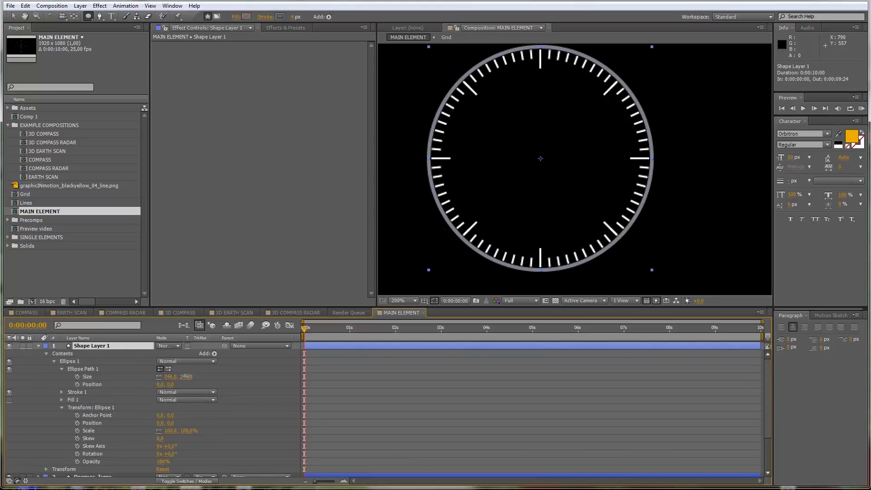
pyautogui.moveTo(186, 376); pyautogui.dragTo(183, 376)
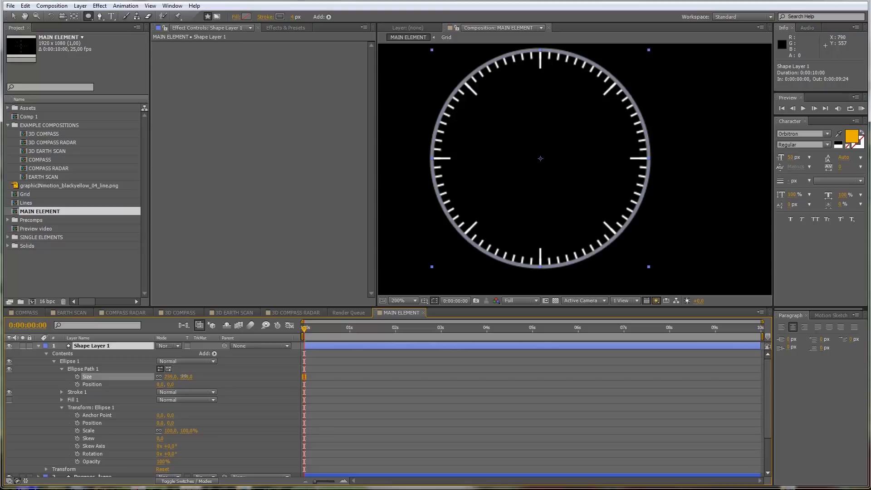
pyautogui.click(39, 346)
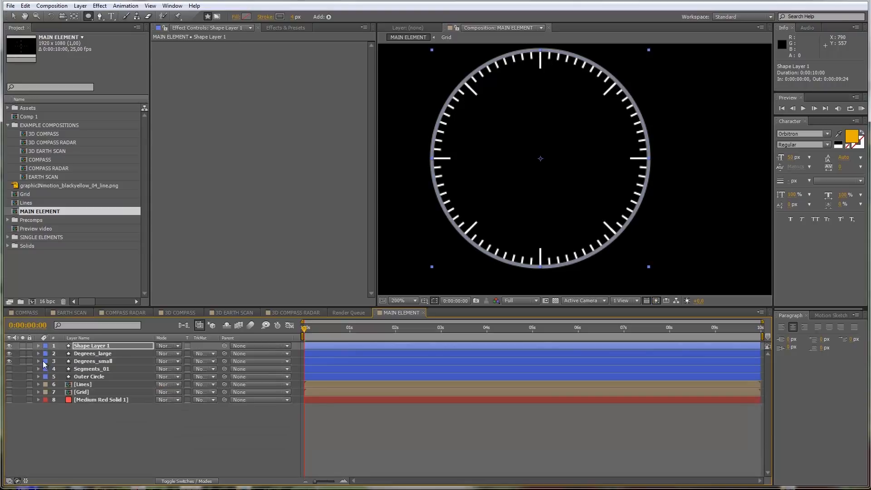
# Step: Set the fill color of the Degrees_large layer to grey 808080
pyautogui.click(105, 354)
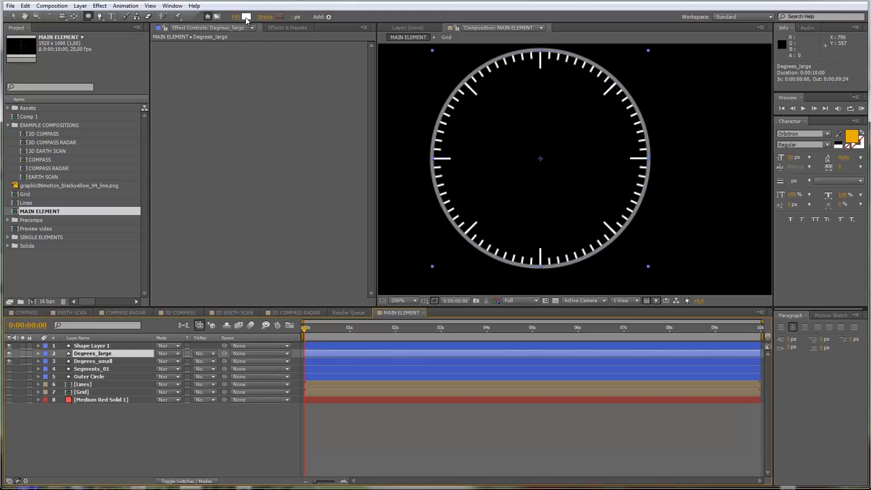
pyautogui.click(246, 18)
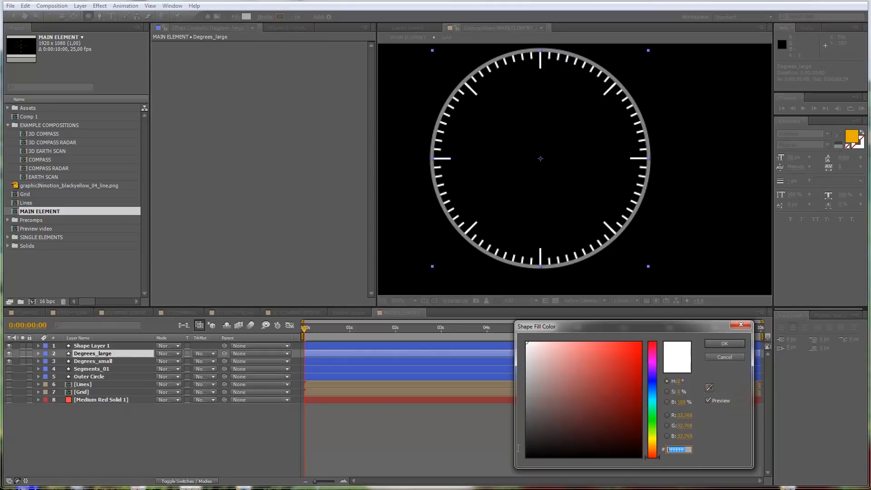
pyautogui.write('808080')
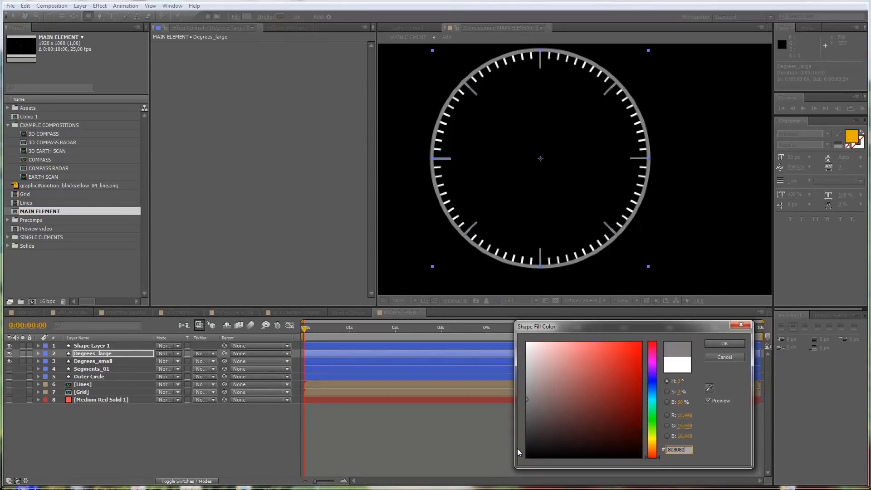
pyautogui.click(720, 344)
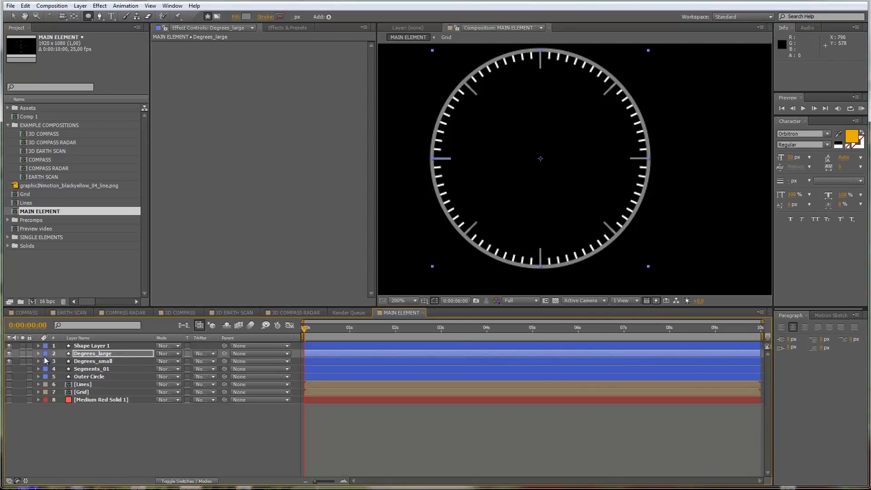
pyautogui.click(82, 346)
pyautogui.keyDown('shift'); pyautogui.click(89, 359); pyautogui.keyUp('shift')
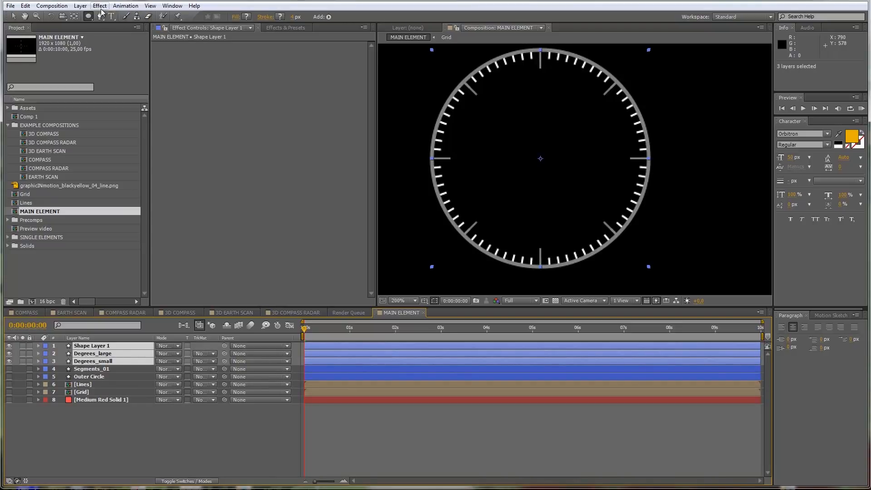
pyautogui.click(91, 422)
# Step: Rename Shape Layer 1 as Outer Cricle
pyautogui.click(91, 348)
pyautogui.press('Return')
pyautogui.write('Outer')
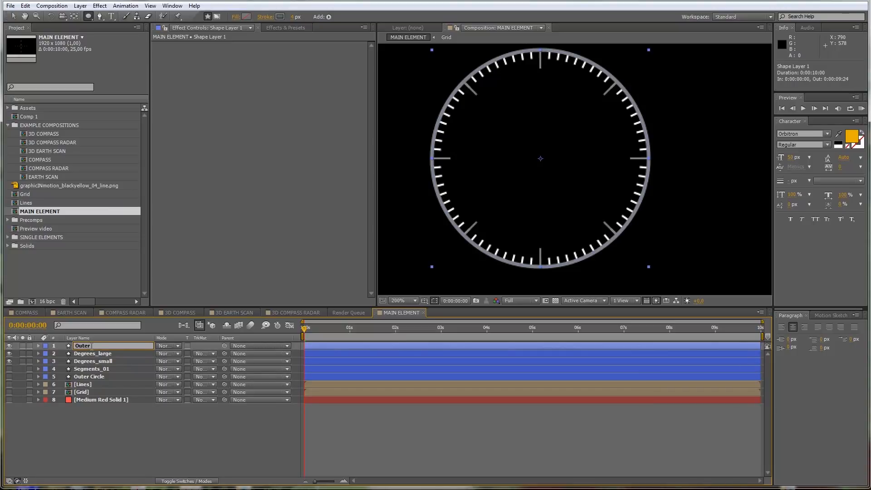
pyautogui.write(' Circle')
pyautogui.press('Return')
# Step: Pre-compose the Outer Cricle, Degrees_large and Degrees_small layers as Compass_circle, moving all attributes into the new composition
pyautogui.click(94, 362)
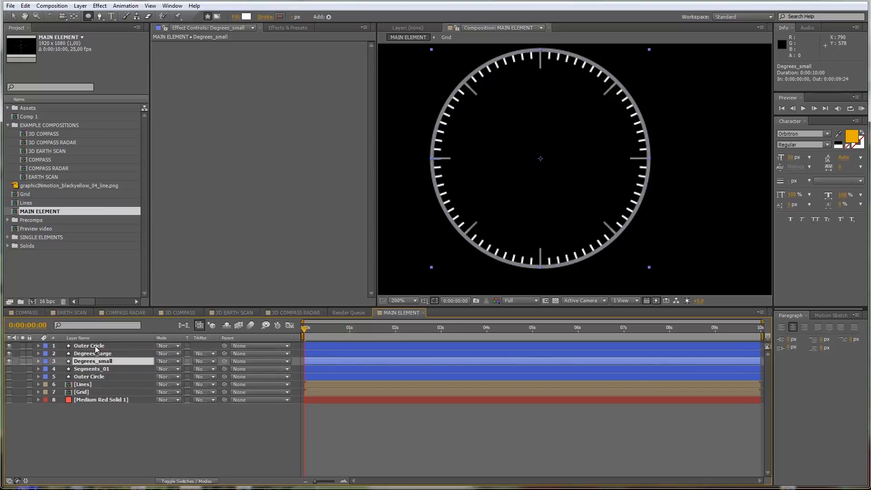
pyautogui.keyDown('shift'); pyautogui.click(95, 346); pyautogui.keyUp('shift')
pyautogui.click(80, 5)
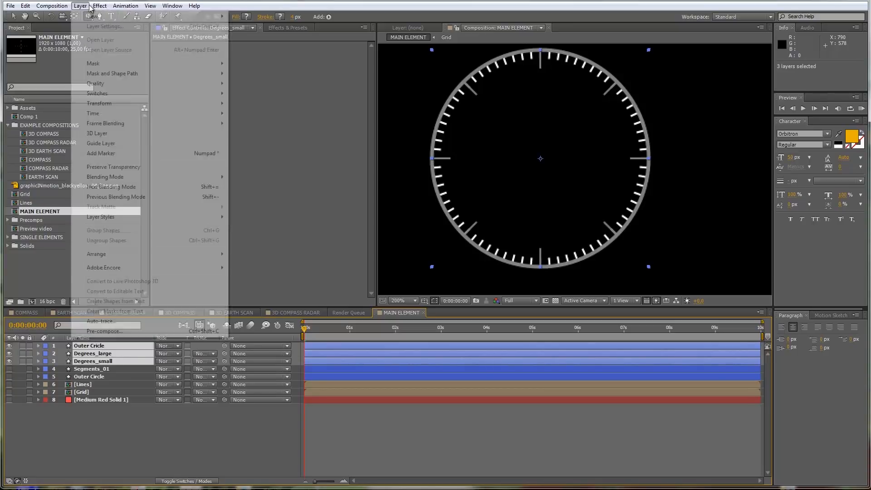
pyautogui.click(103, 331)
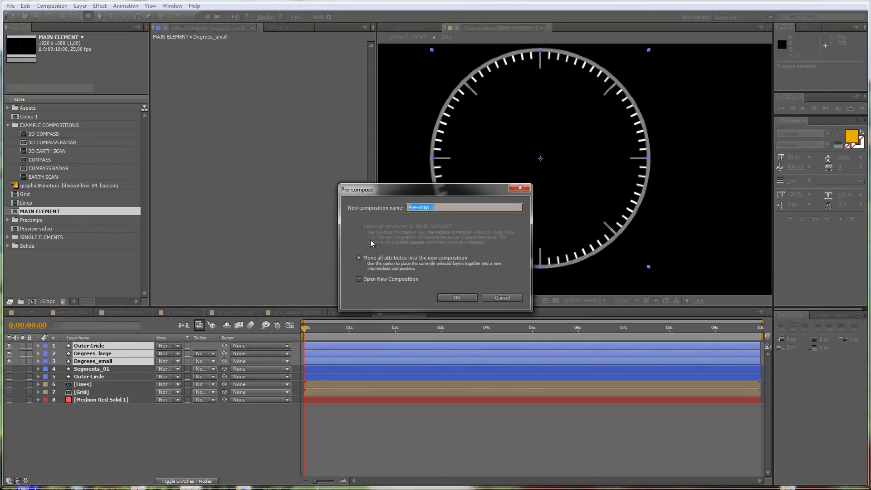
pyautogui.write('Compass_circle')
pyautogui.click(454, 296)
# Step: Pre-compose the Segments_01 and Outer Circle layers into a new composition named Segment_Circle_01
pyautogui.click(92, 360)
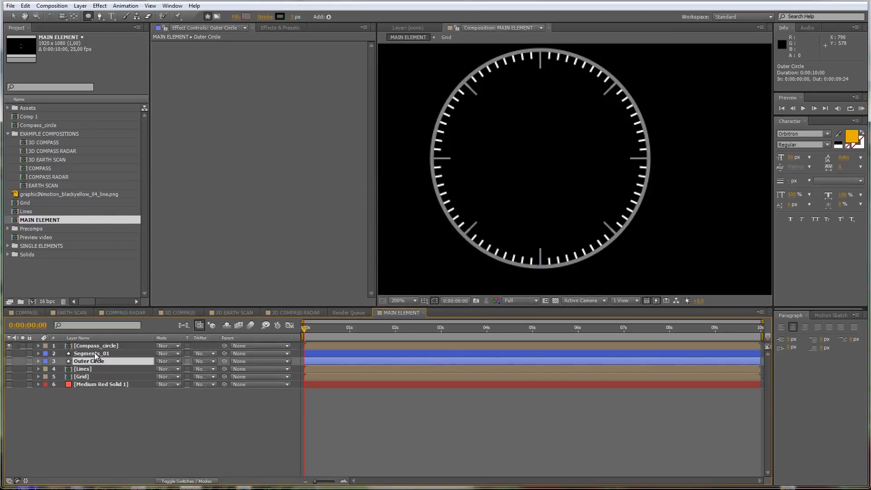
pyautogui.keyDown('shift'); pyautogui.click(90, 353); pyautogui.keyUp('shift')
pyautogui.click(81, 5)
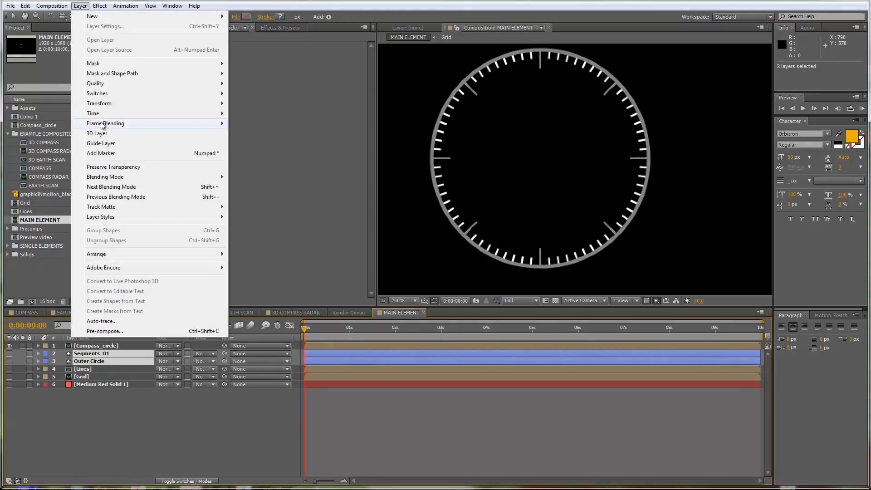
pyautogui.click(100, 331)
pyautogui.write('Segmen')
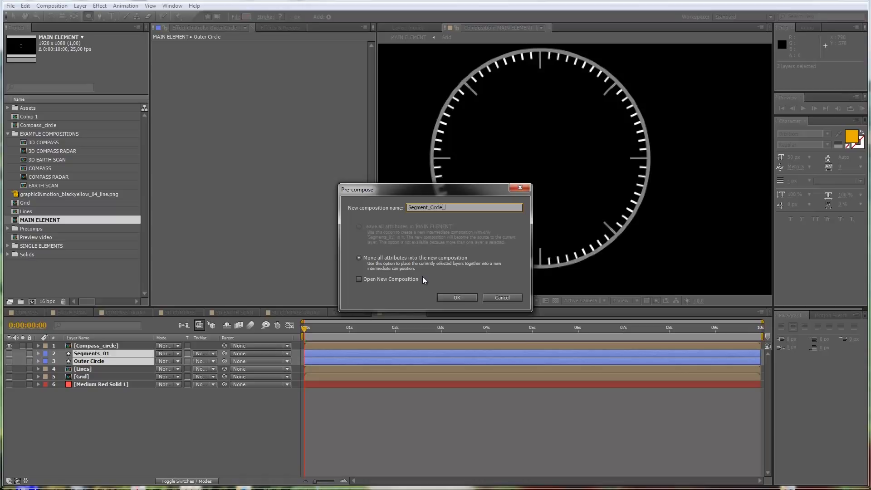
pyautogui.write('t_Circle_01')
pyautogui.press('Return')
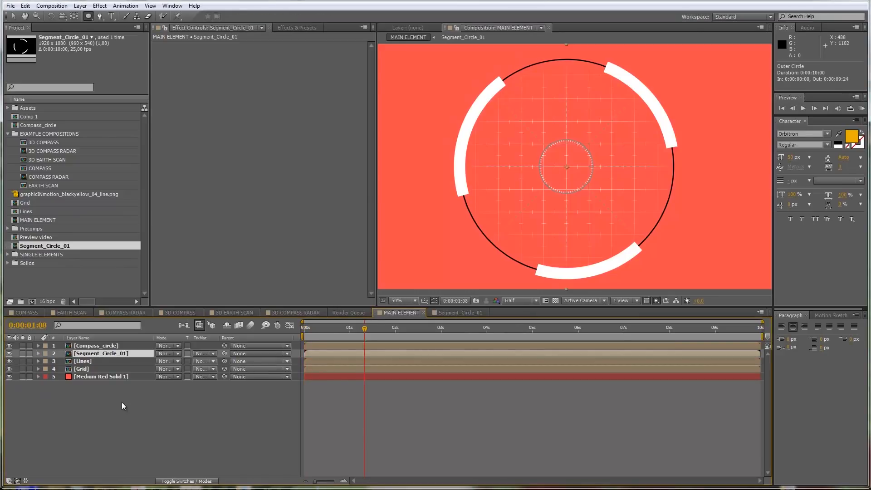
# Step: Change the color of the Medium Red Solid 1 background to a very dark red in its solid settings
pyautogui.click(107, 377)
pyautogui.click(81, 6)
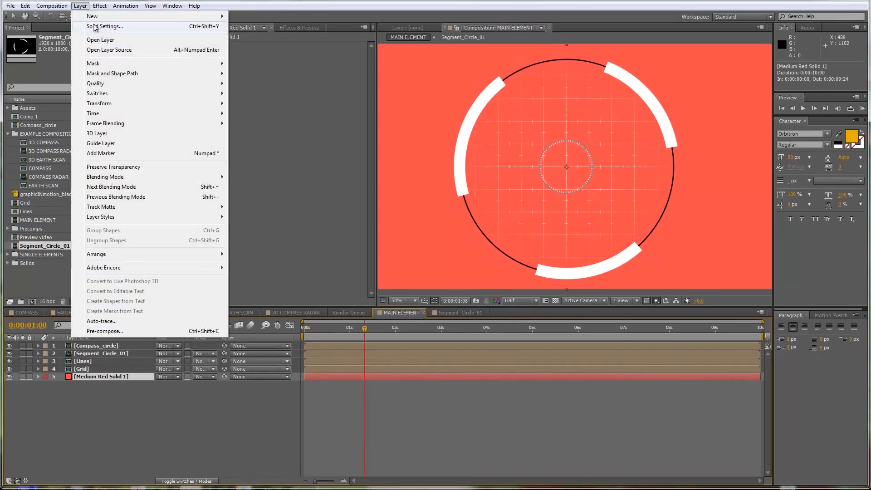
pyautogui.click(98, 29)
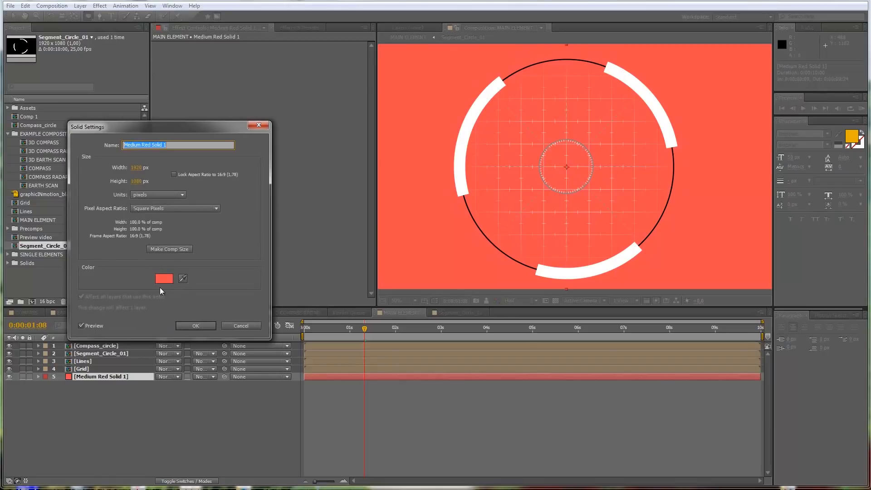
pyautogui.click(164, 279)
pyautogui.moveTo(612, 386); pyautogui.dragTo(649, 432)
pyautogui.click(721, 344)
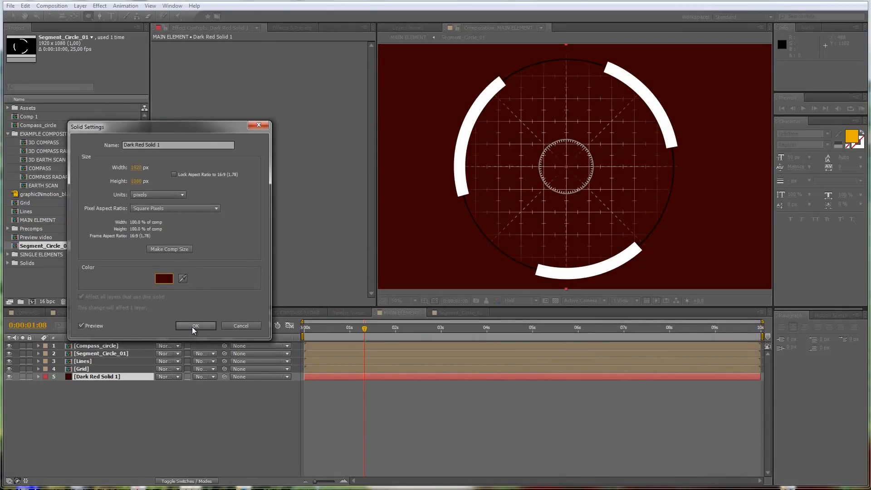
pyautogui.click(192, 326)
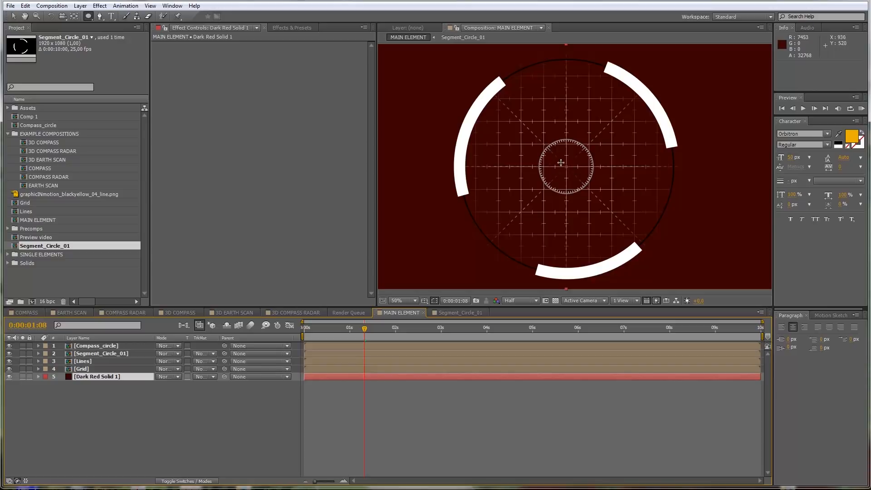
# Step: Open the Compass_circle composition and draw a small circle near its center with the Ellipse tool
pyautogui.doubleClick(104, 347)
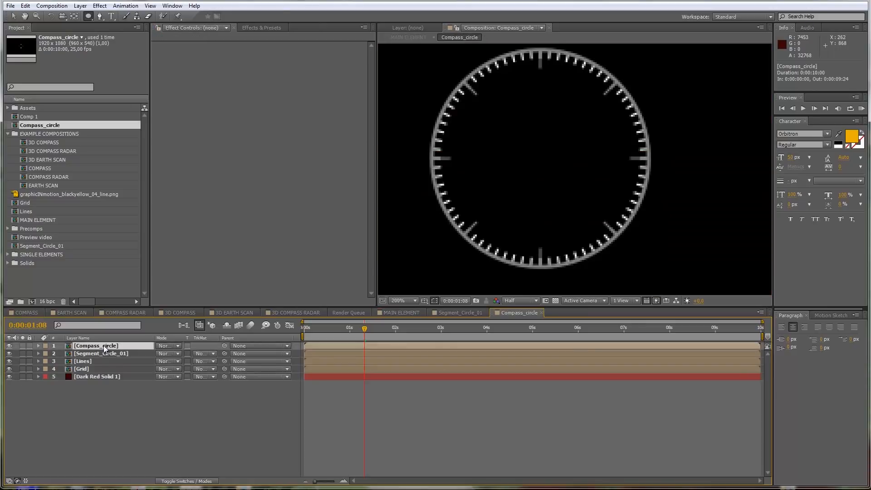
pyautogui.press('h')
pyautogui.moveTo(512, 174)
pyautogui.mouseDown()
pyautogui.moveTo(543, 171)
pyautogui.moveTo(530, 181)
pyautogui.mouseUp()
pyautogui.press('q')
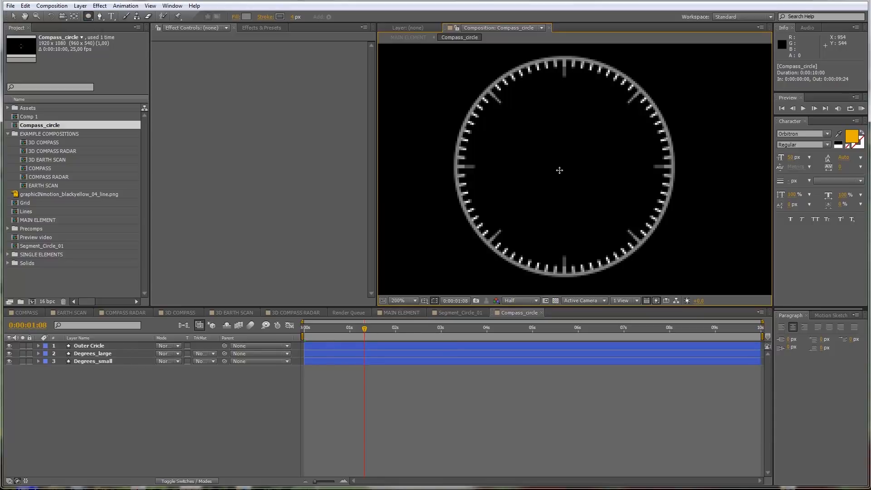
pyautogui.moveTo(557, 178); pyautogui.dragTo(575, 162)
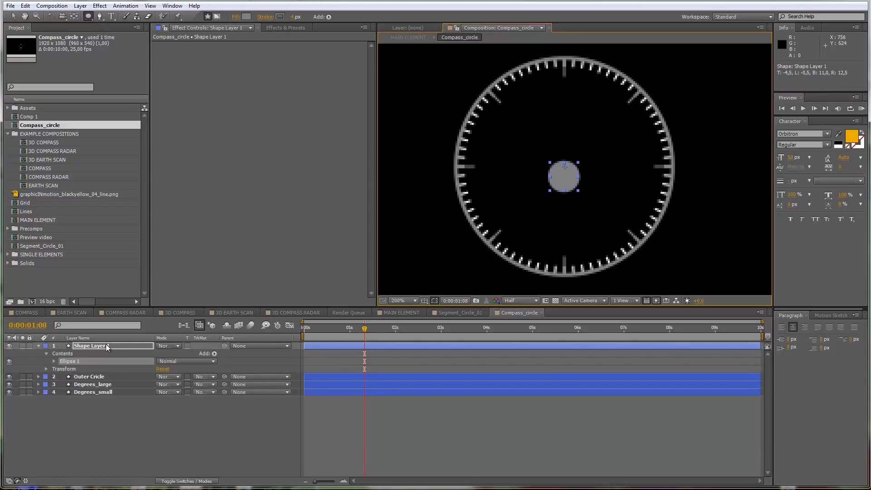
# Step: Center the small circle by setting its Transform: Ellipse 1 position to 0, 0
pyautogui.click(104, 344)
pyautogui.click(54, 361)
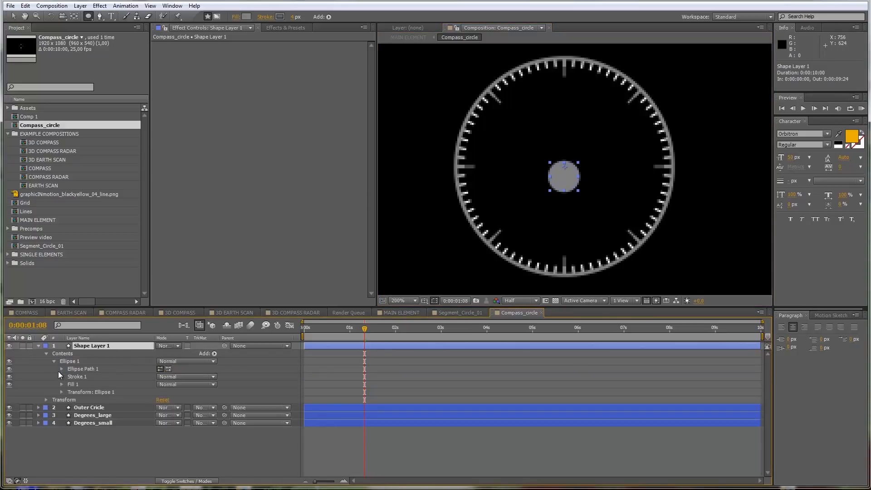
pyautogui.click(61, 392)
pyautogui.click(174, 407)
pyautogui.write('0')
pyautogui.click(162, 407)
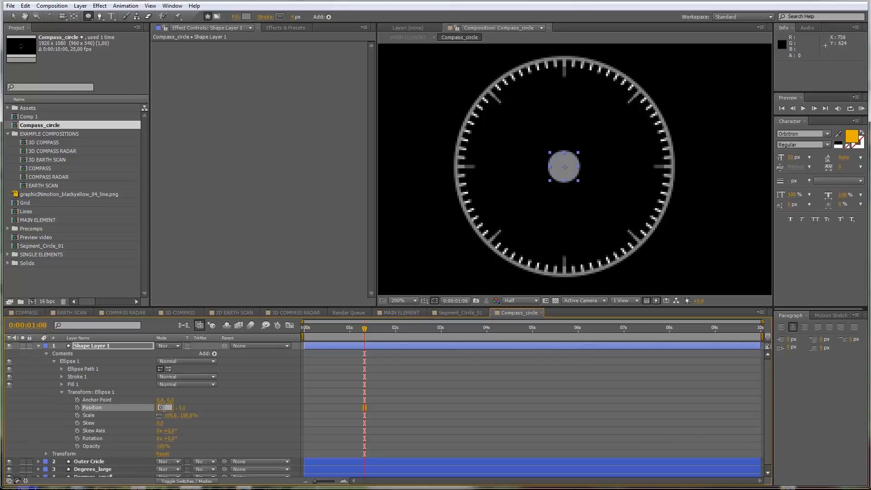
pyautogui.write('0')
pyautogui.click(233, 405)
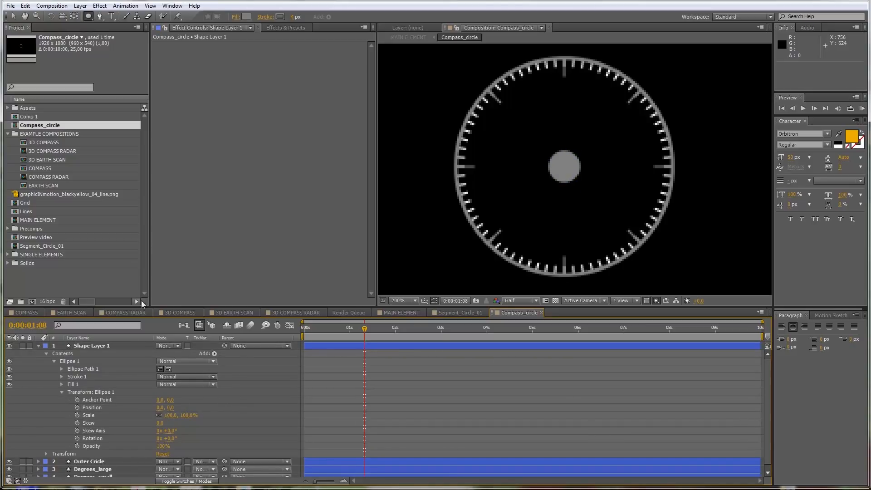
# Step: Keep the small circle's solid color stroke, set its fill to black 000000, and collapse the layer properties
pyautogui.click(97, 347)
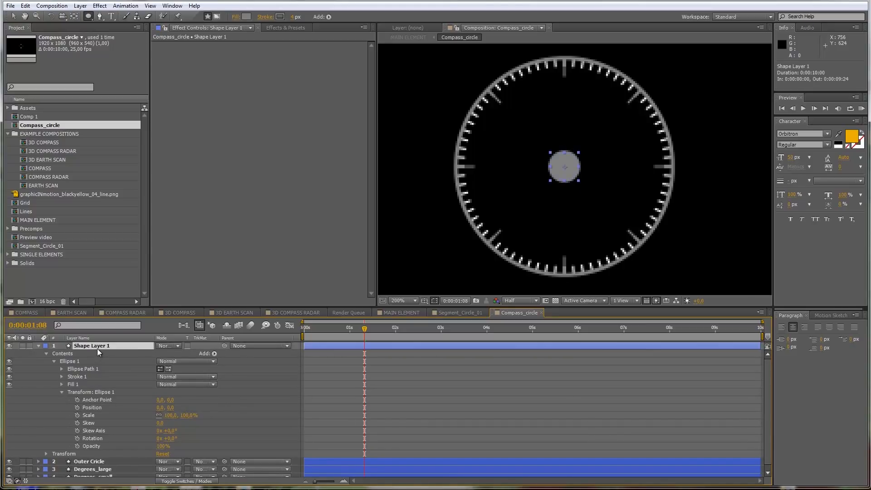
pyautogui.click(267, 17)
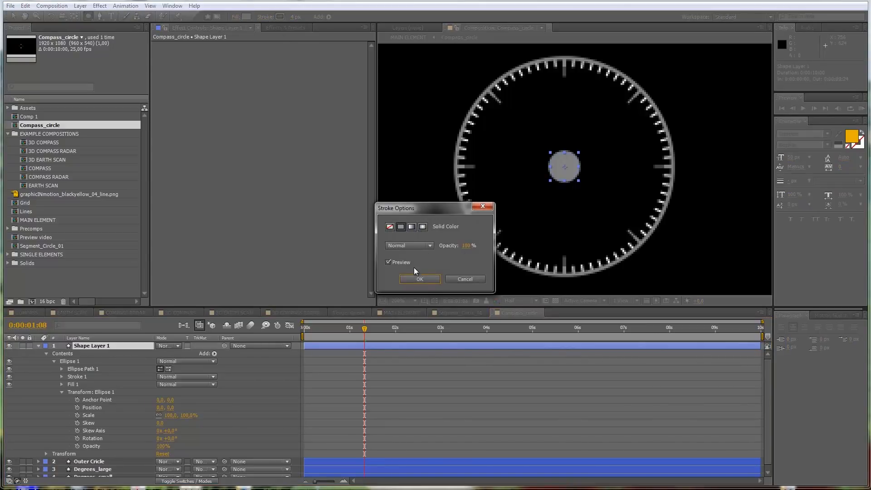
pyautogui.click(418, 278)
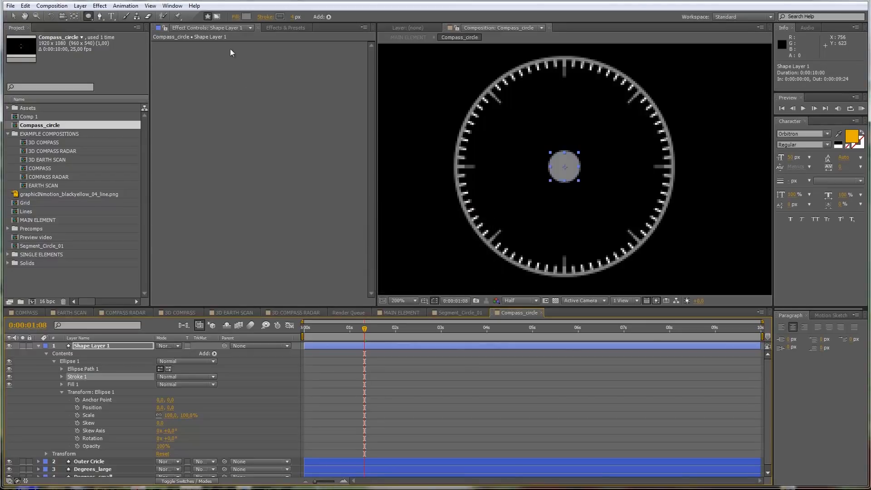
pyautogui.click(245, 17)
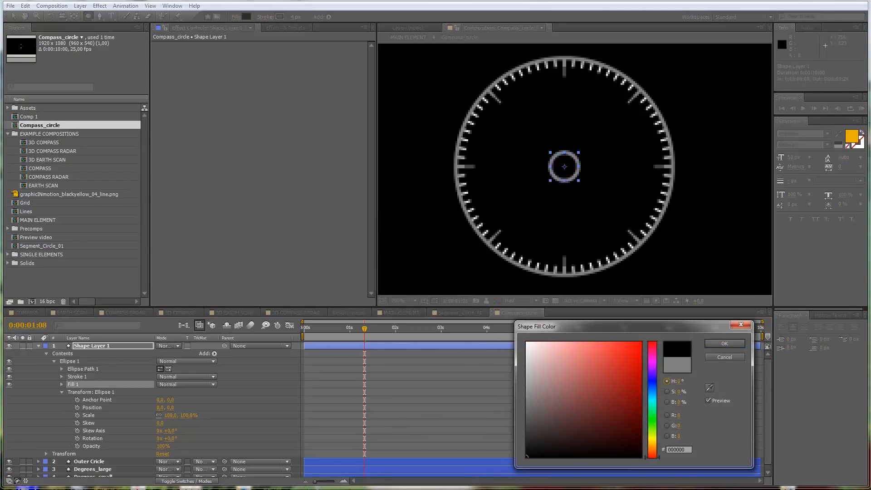
pyautogui.click(712, 344)
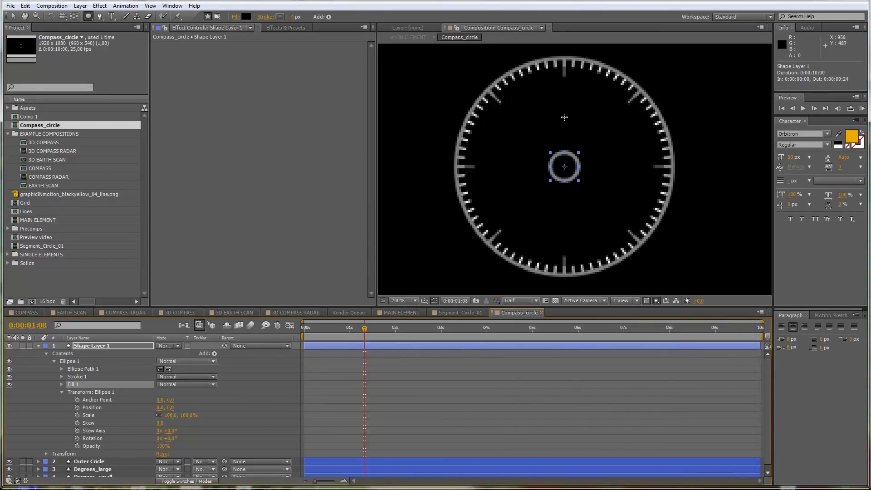
pyautogui.press('F2')
pyautogui.click(38, 346)
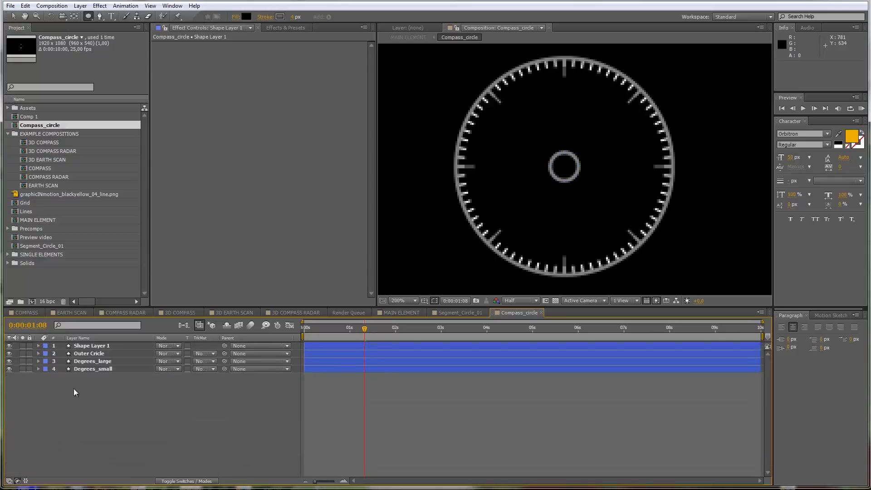
# Step: Draw a square about 118 px wide around the small circle with the Rectangle tool on a new shape layer
pyautogui.click(89, 17)
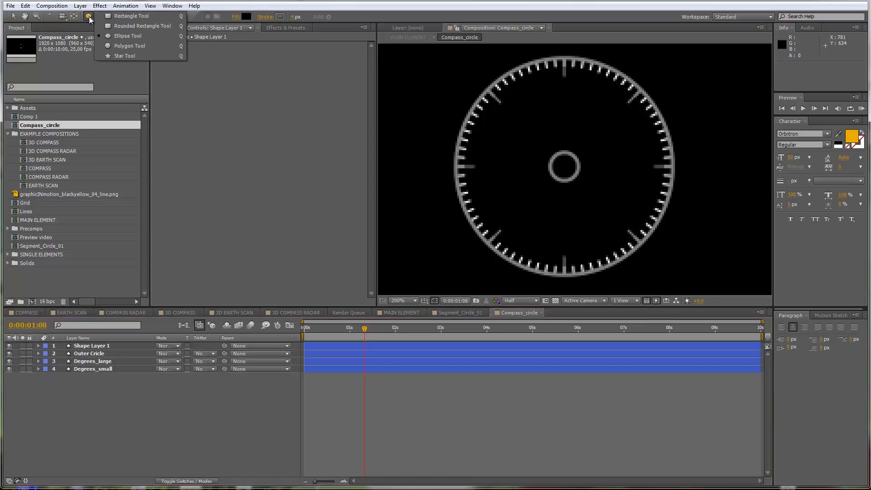
pyautogui.click(118, 16)
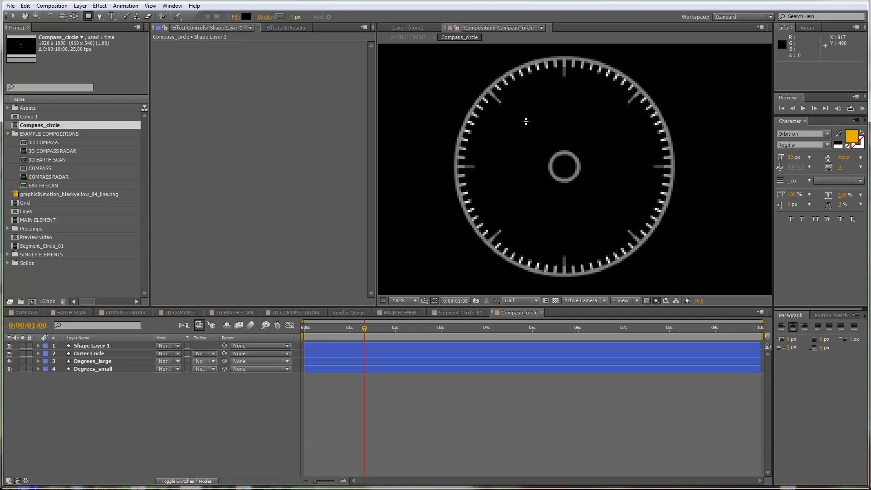
pyautogui.moveTo(517, 113); pyautogui.dragTo(578, 221)
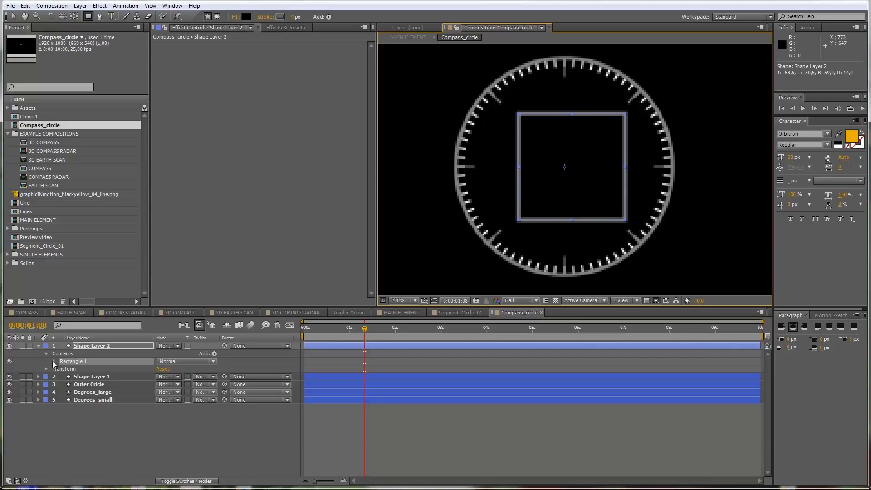
# Step: Center the square of Shape Layer 2 by setting its Transform: Rectangle 1 position to 0, 0
pyautogui.click(53, 361)
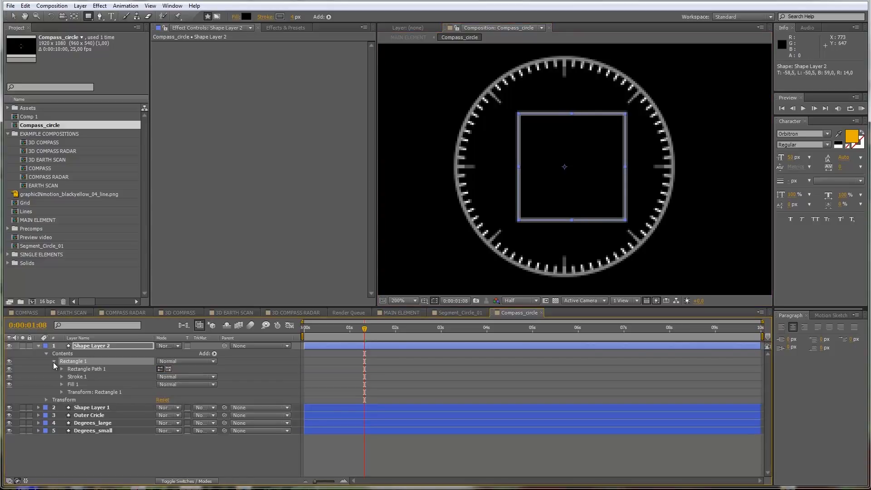
pyautogui.click(62, 392)
pyautogui.click(175, 407)
pyautogui.write('0')
pyautogui.click(160, 407)
pyautogui.write('0')
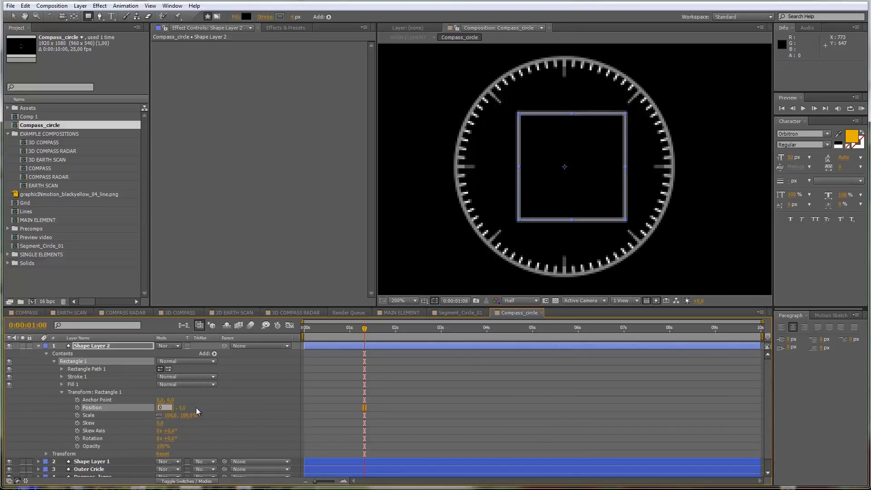
pyautogui.click(198, 407)
pyautogui.click(88, 407)
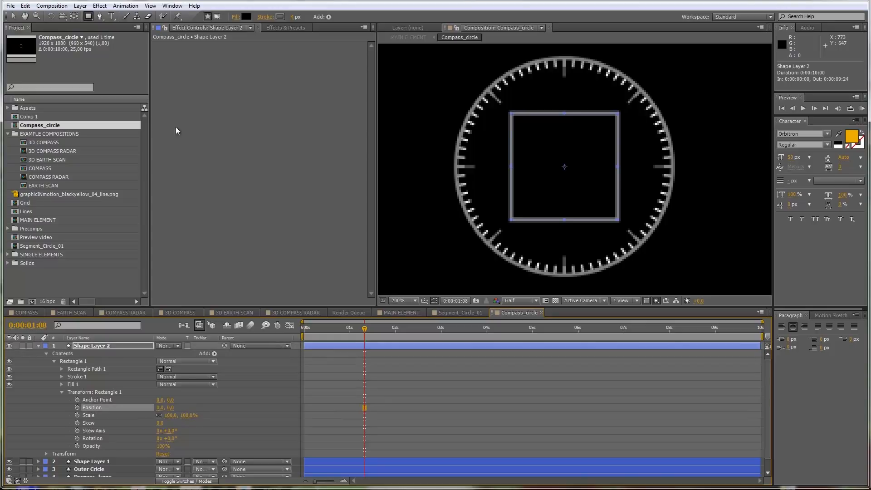
# Step: Remove the stroke from the Shape Layer 2 square and set its fill color to white FFFFFF
pyautogui.click(265, 17)
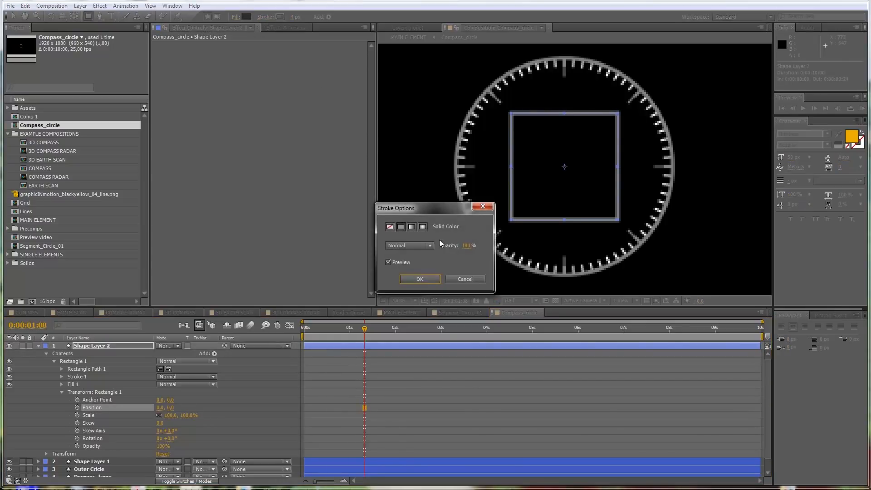
pyautogui.click(389, 226)
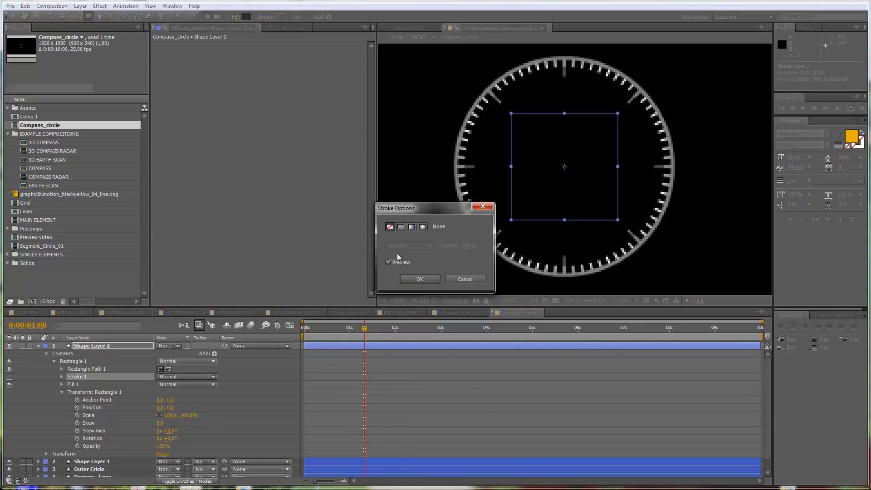
pyautogui.click(418, 278)
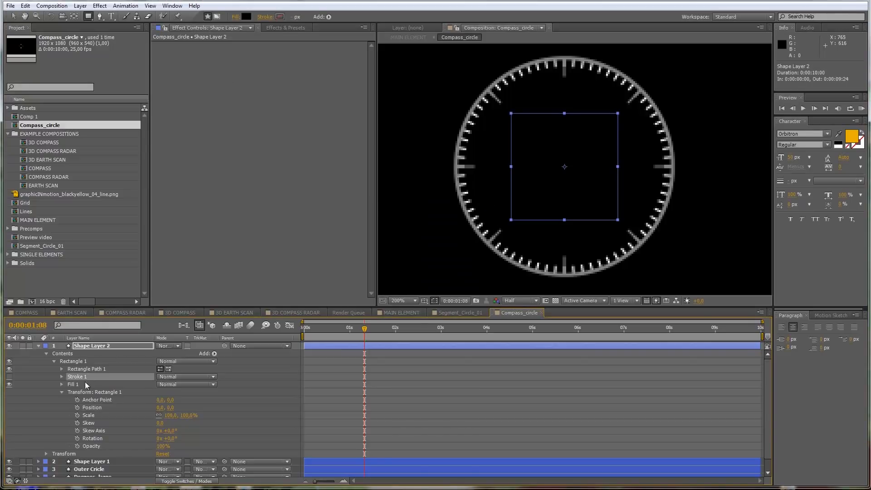
pyautogui.click(83, 346)
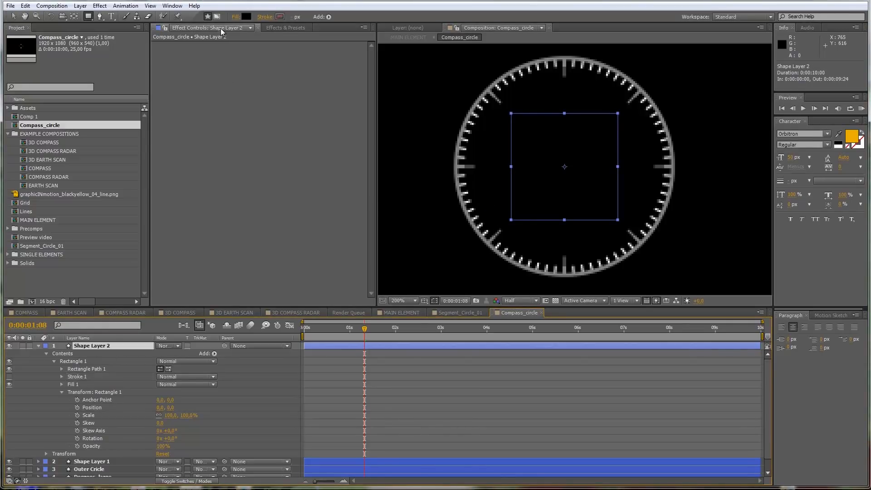
pyautogui.click(245, 16)
pyautogui.click(526, 342)
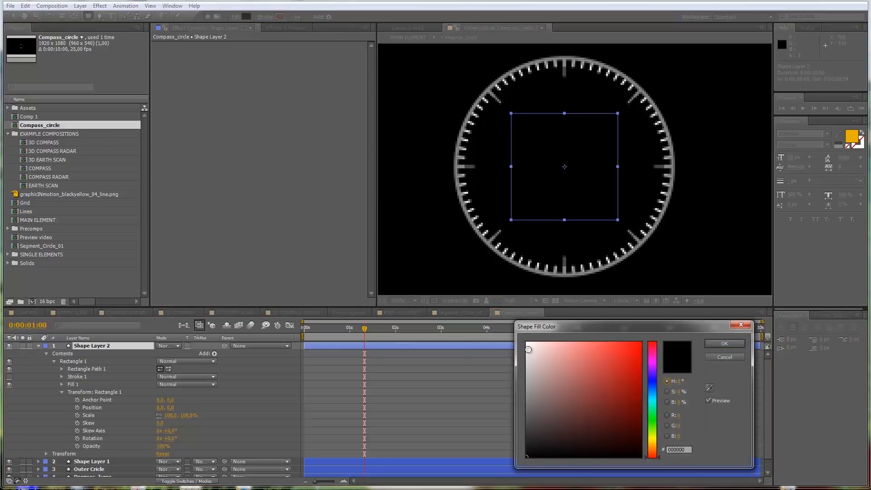
pyautogui.click(723, 344)
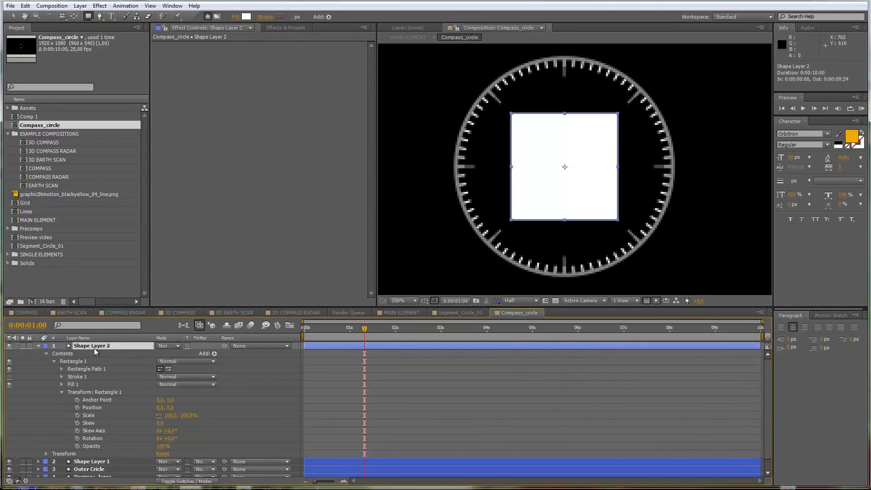
# Step: Duplicate Shape Layer 2, rotate the copy 45°, and collapse the properties of both layers
pyautogui.hotkey('ctrl', 'd')
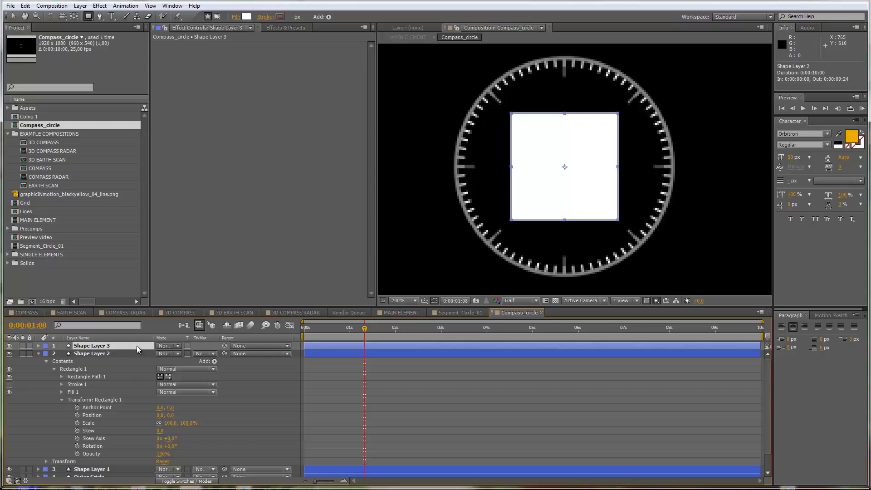
pyautogui.hotkey('alt', 'shift', 'r')
pyautogui.moveTo(170, 354); pyautogui.dragTo(191, 353)
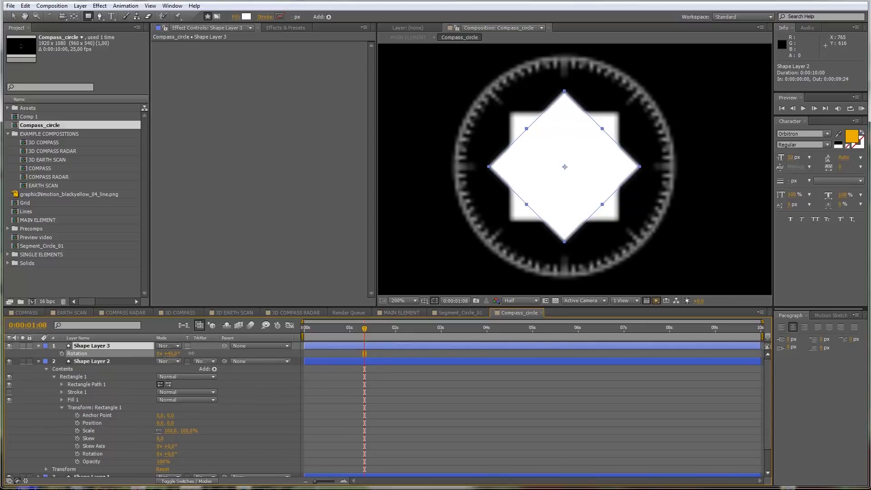
pyautogui.click(38, 361)
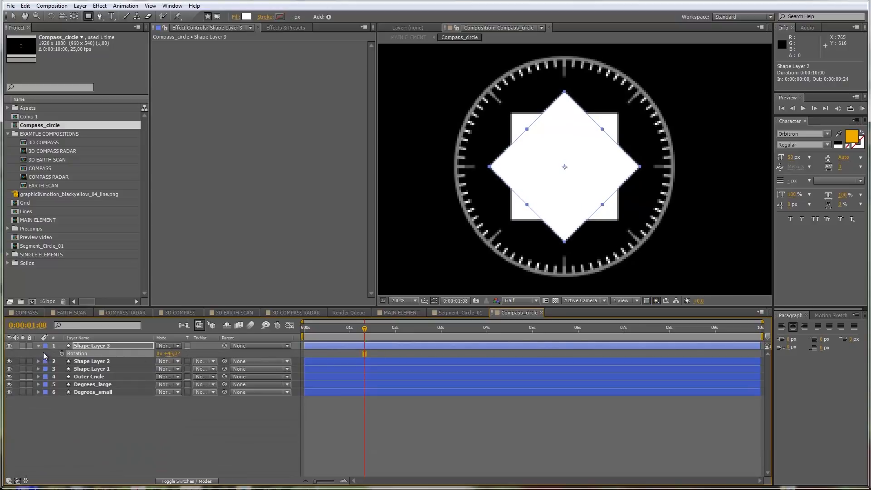
pyautogui.click(38, 345)
# Step: Set Shape Layer 2's track matte to Alpha Inverted Matte "Shape Layer 3" so only the square's four corner triangles remain
pyautogui.click(89, 353)
pyautogui.click(104, 346)
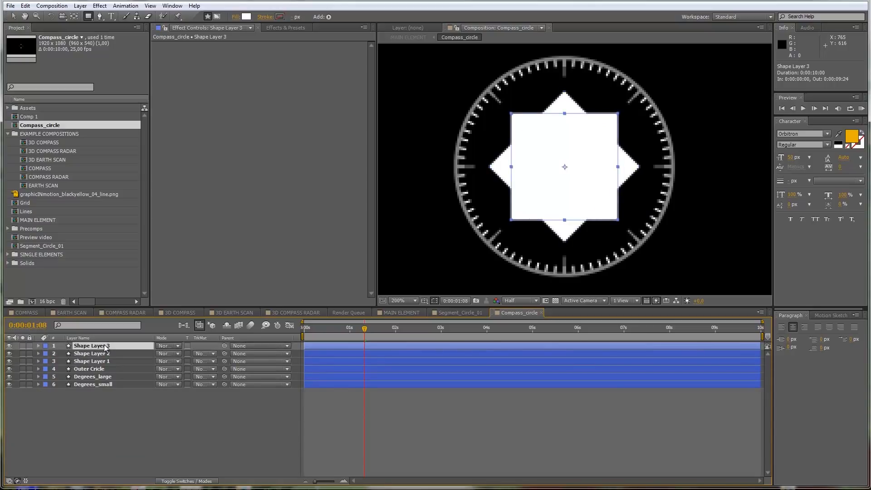
pyautogui.click(214, 353)
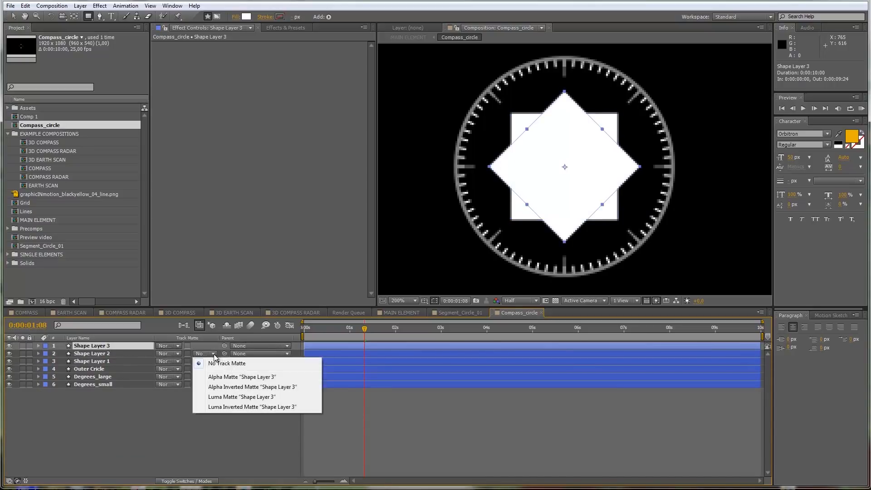
pyautogui.click(229, 385)
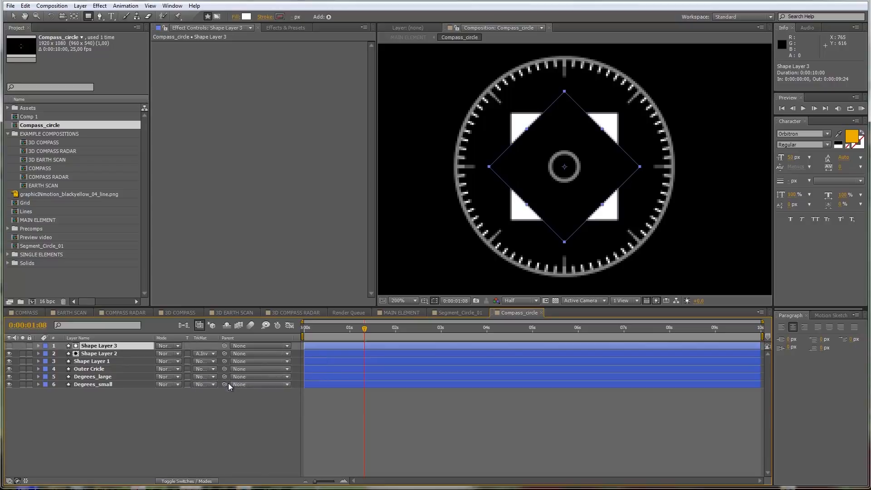
pyautogui.click(157, 437)
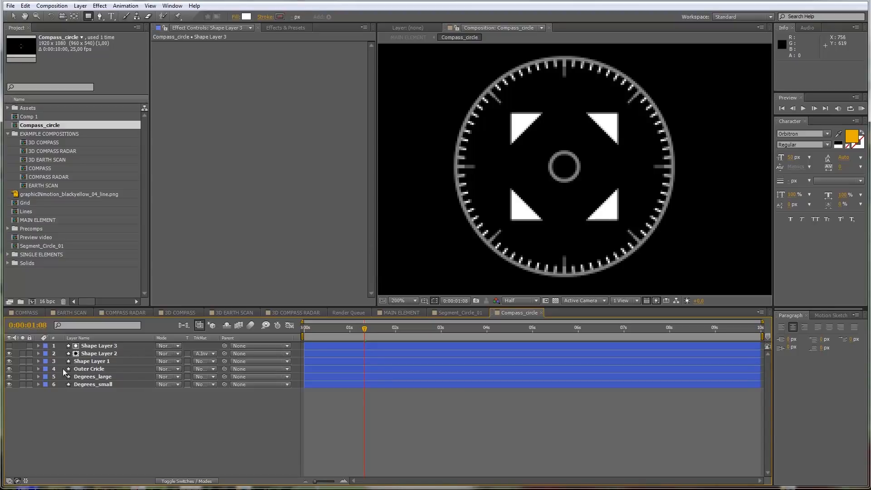
# Step: Pre-compose Shape Layer 2 and Shape Layer 3 as Triangles, moving all attributes into the new composition
pyautogui.click(96, 353)
pyautogui.keyDown('shift'); pyautogui.click(100, 348); pyautogui.keyUp('shift')
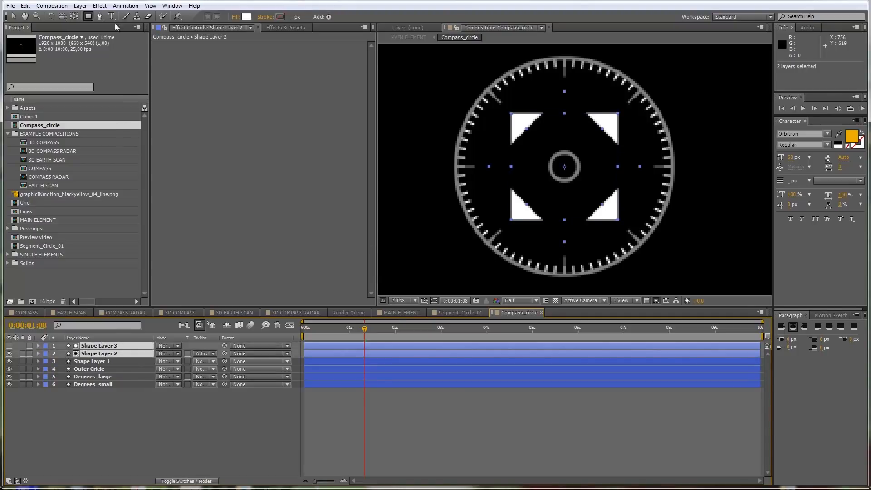
pyautogui.click(80, 6)
pyautogui.click(107, 331)
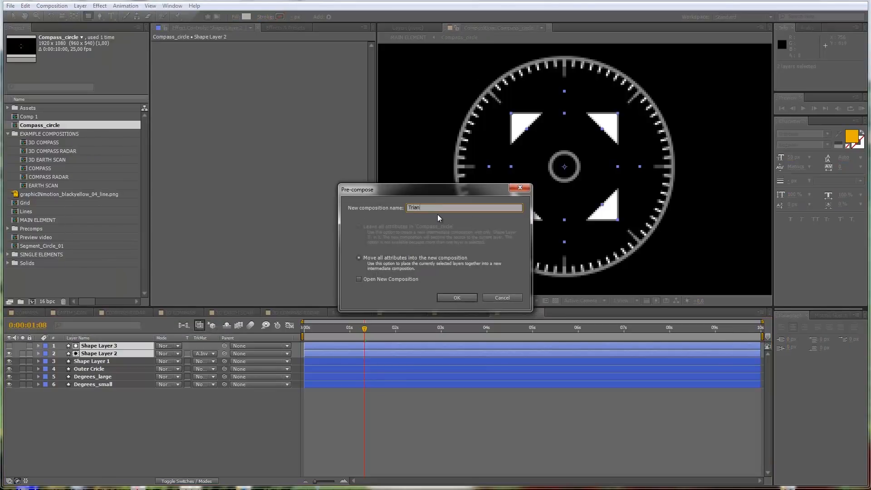
pyautogui.click(462, 298)
# Step: Rotate the Triangles layer 45° so the triangles align with the compass's main axes
pyautogui.hotkey('alt', 'shift', 'r')
pyautogui.moveTo(170, 353); pyautogui.dragTo(190, 352)
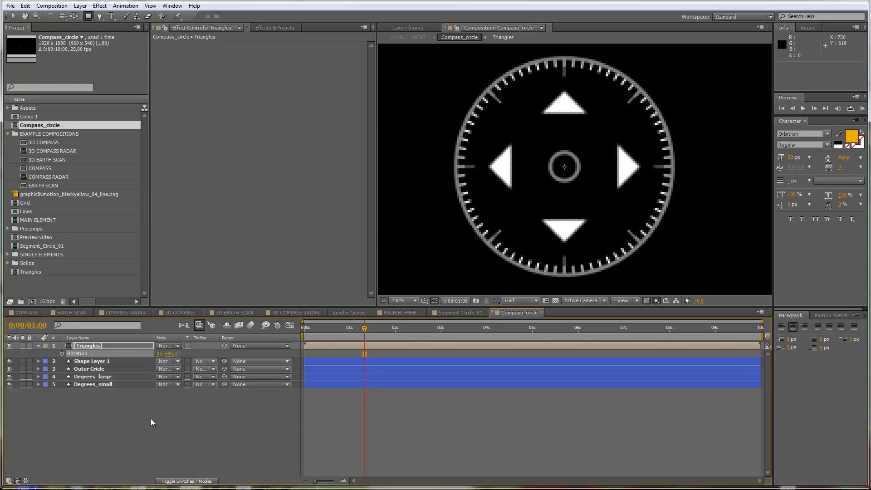
pyautogui.click(81, 410)
# Step: Scrub the timeline to 0:00:00:18 and add an expression to the Triangles layer's Rotation property
pyautogui.click(90, 346)
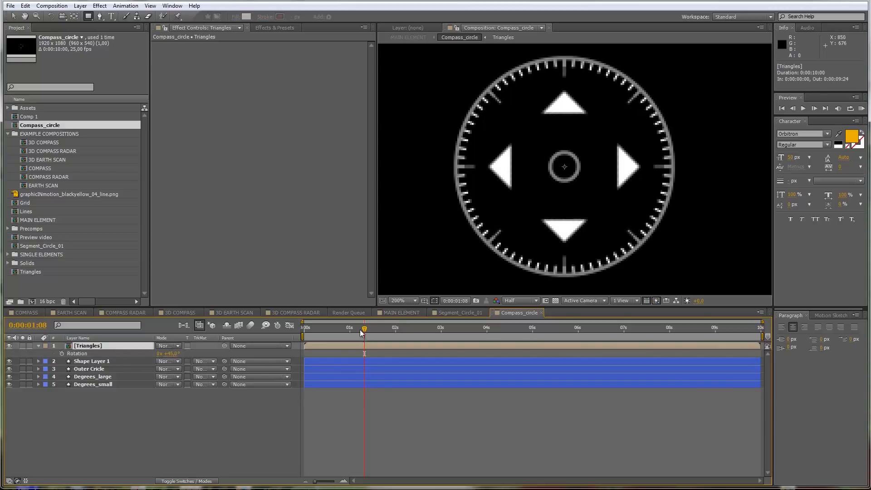
pyautogui.click(387, 330)
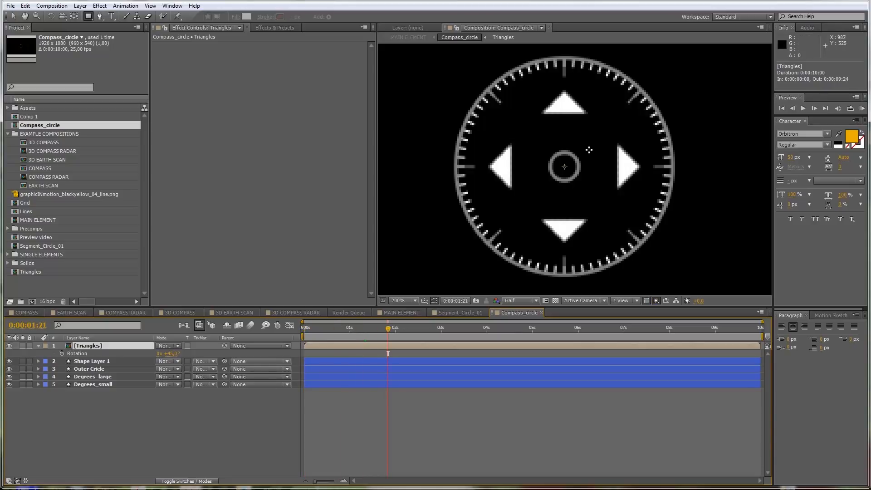
pyautogui.moveTo(317, 332); pyautogui.dragTo(337, 330)
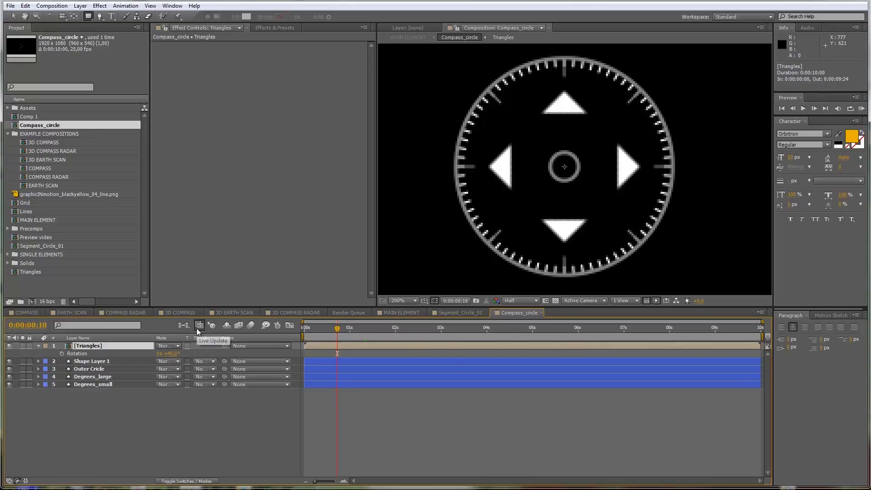
pyautogui.keyDown('alt'); pyautogui.click(61, 354); pyautogui.keyUp('alt')
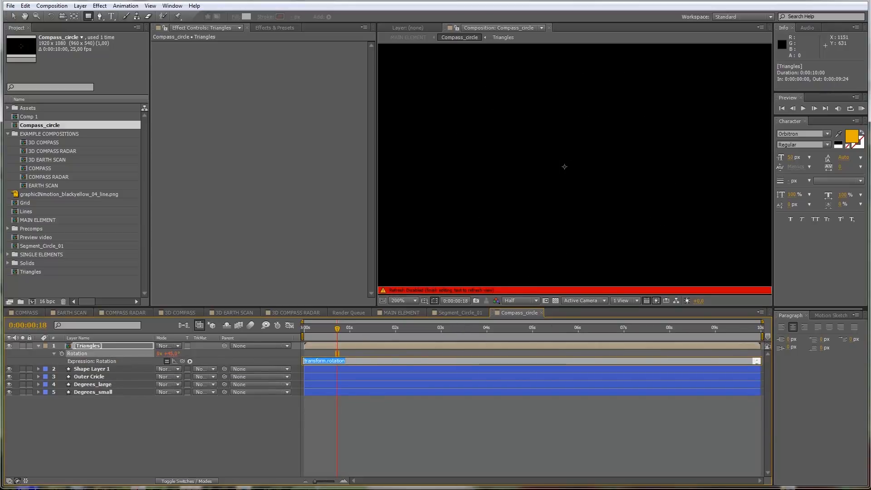
# Step: Switch to Firefox, copy the complete Copy and Paste Code block from the MotionScript Looping wiggle() page, and return to After Effects
pyautogui.moveTo(870, 26); pyautogui.dragTo(540, 89)
pyautogui.scroll(10, 519, 222)
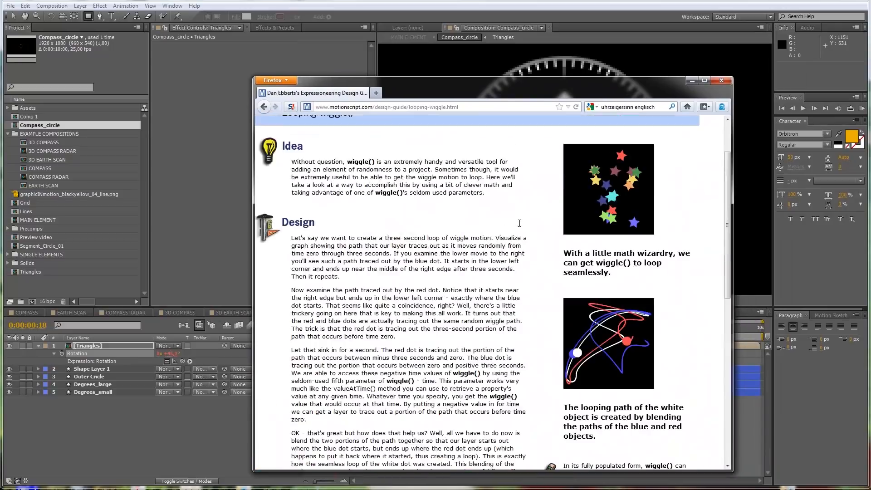
pyautogui.scroll(-10, 519, 222)
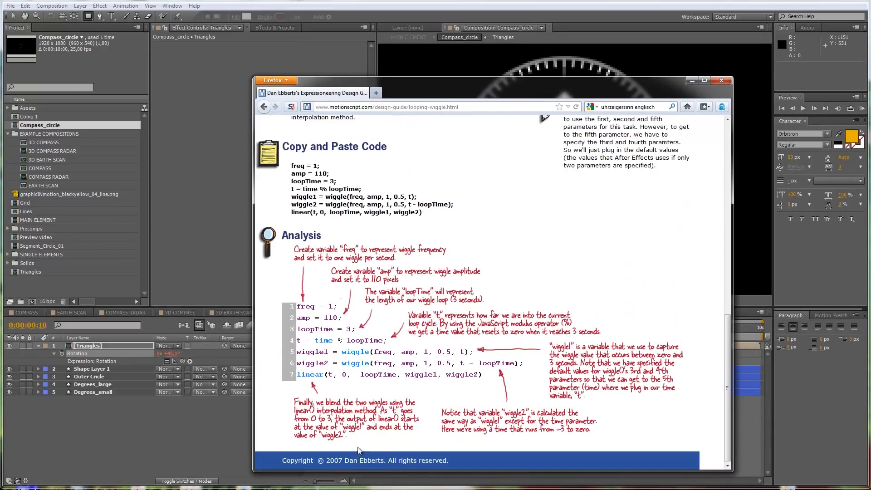
pyautogui.scroll(10, 399, 402)
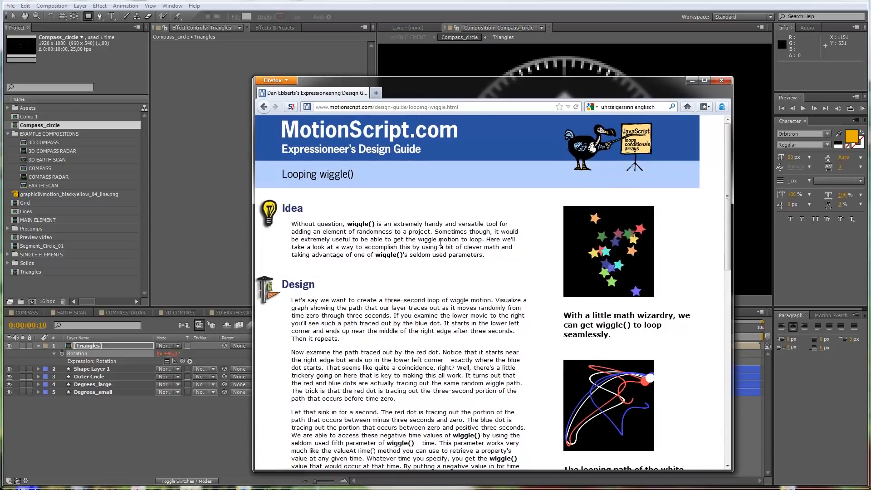
pyautogui.scroll(-10, 400, 297)
pyautogui.scroll(10, 401, 295)
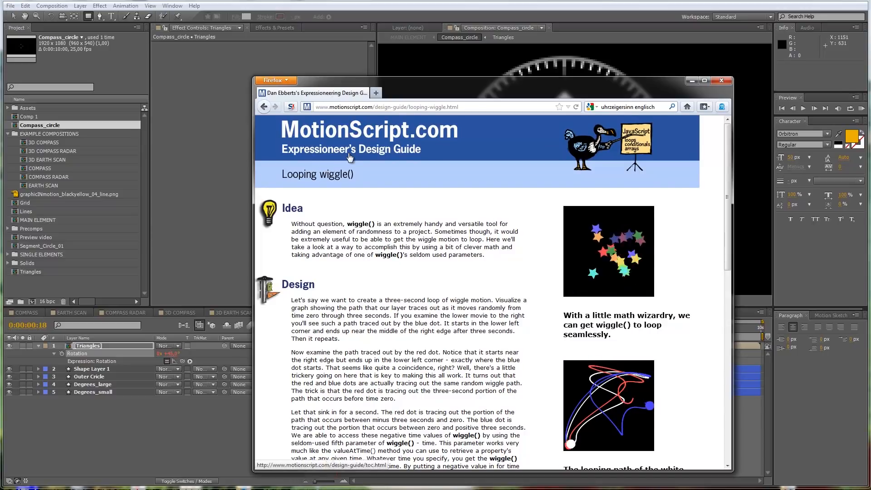
pyautogui.scroll(-10, 395, 234)
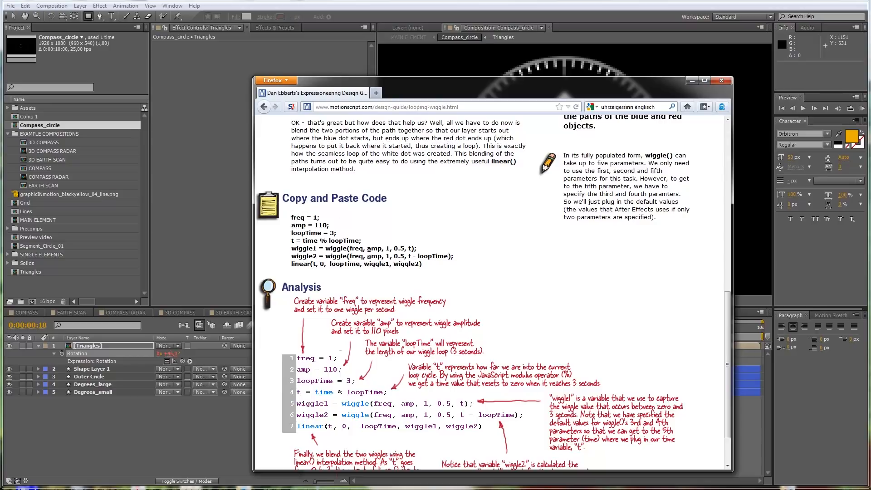
pyautogui.moveTo(290, 217); pyautogui.dragTo(443, 267)
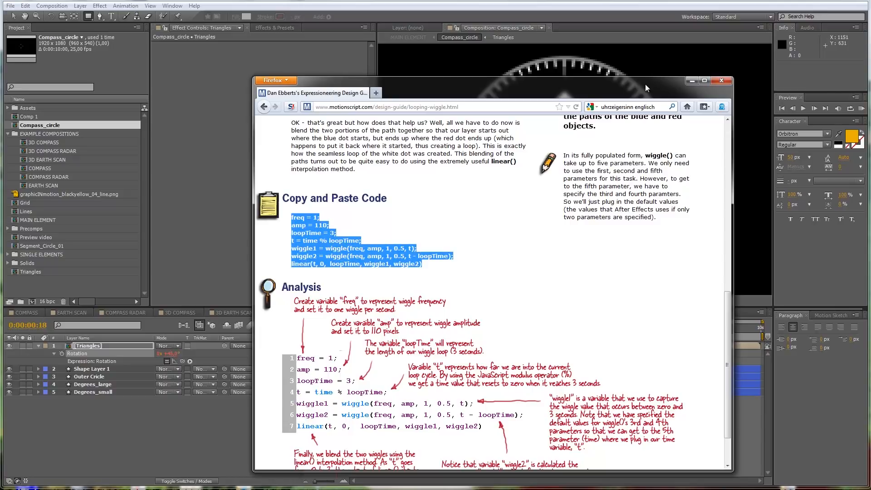
pyautogui.click(692, 80)
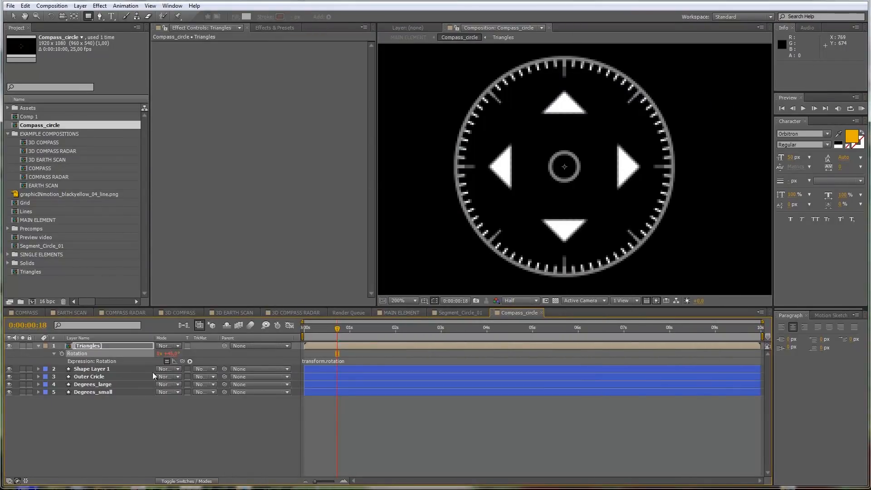
# Step: Paste the looping wiggle code as the Triangles layer's Rotation expression and enlarge the expression field to show every line
pyautogui.click(93, 345)
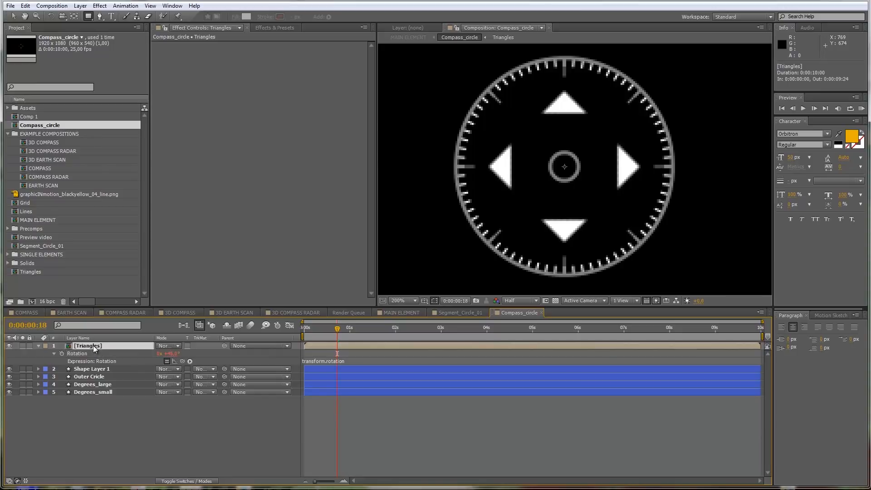
pyautogui.keyDown('alt'); pyautogui.click(61, 353); pyautogui.keyUp('alt')
pyautogui.keyDown('alt'); pyautogui.click(61, 352); pyautogui.keyUp('alt')
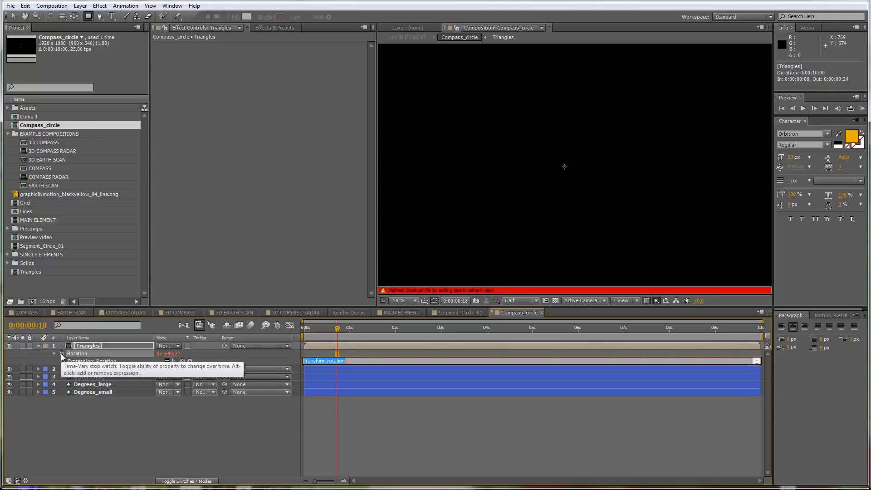
pyautogui.write('linear(t, 0,  loopTime, wiggle1, wiggle2)')
pyautogui.moveTo(359, 364); pyautogui.dragTo(358, 419)
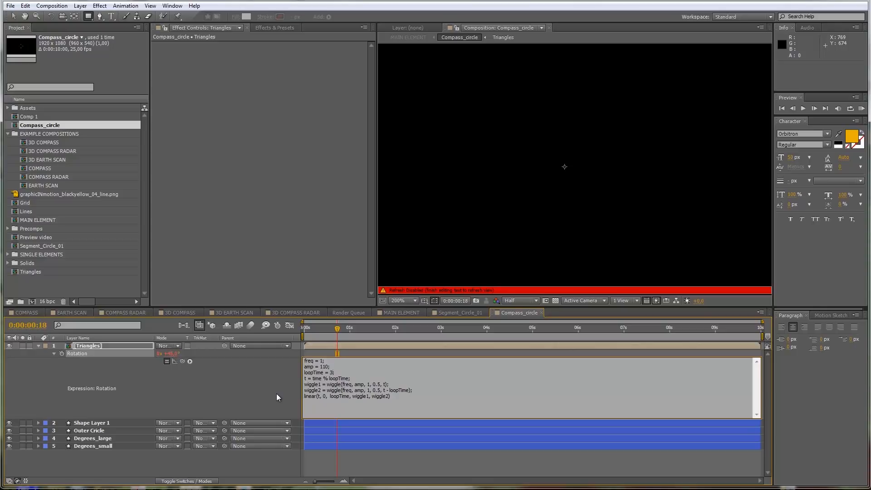
# Step: Set loopTime to 10 and amp to 270 in the Triangles rotation expression, and preview the animation
pyautogui.write('10')
pyautogui.doubleClick(320, 366)
pyautogui.write('27')
pyautogui.click(331, 466)
pyautogui.moveTo(320, 329); pyautogui.dragTo(388, 343)
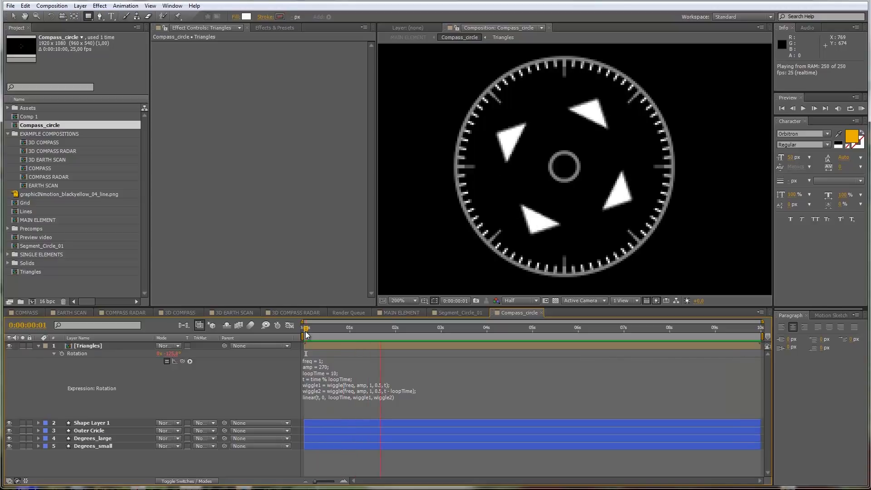
# Step: Set freq to 0.5 in the Triangles rotation expression and apply it
pyautogui.click(314, 371)
pyautogui.click(319, 383)
pyautogui.press('BackSpace')
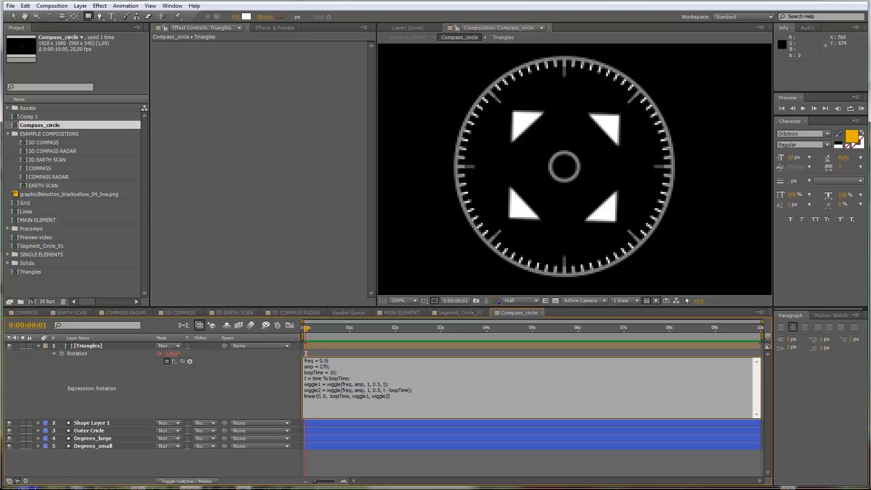
pyautogui.click(287, 391)
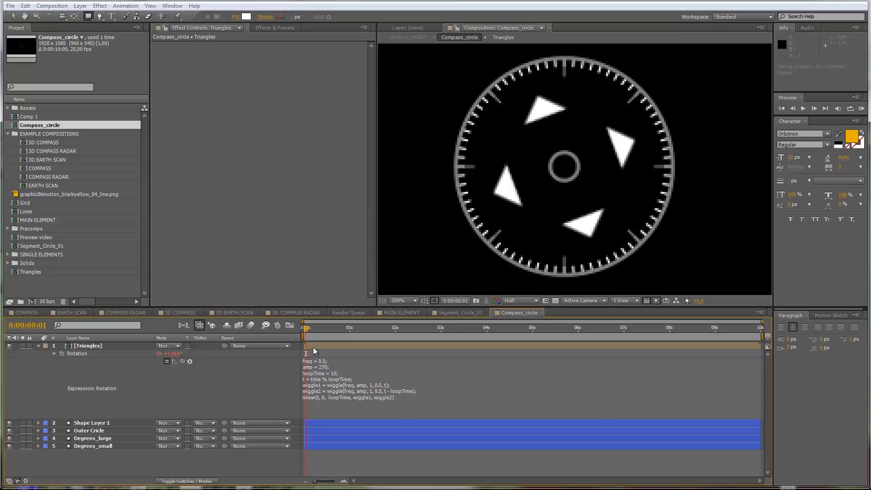
# Step: Set amp to 360 in the Triangles rotation expression and play a RAM preview of the motion
pyautogui.click(326, 366)
pyautogui.click(326, 366)
pyautogui.press('BackSpace')
pyautogui.press('BackSpace')
pyautogui.press('BackSpace')
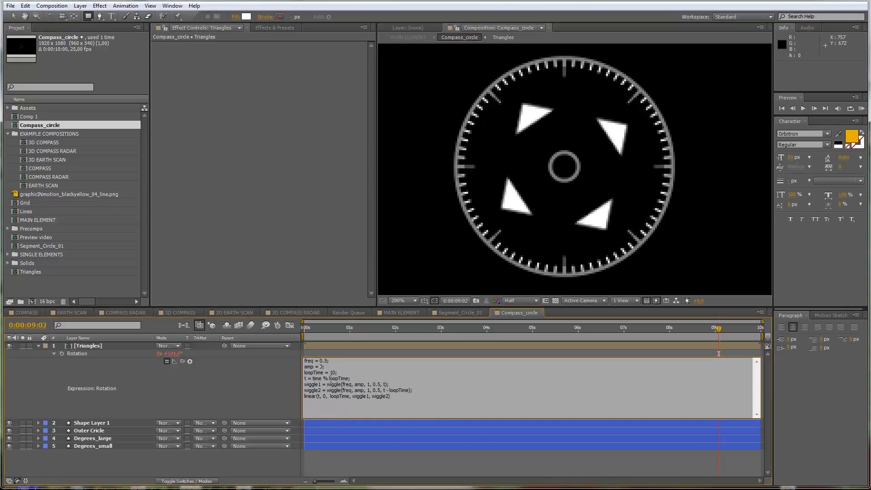
pyautogui.write('360')
pyautogui.click(339, 448)
pyautogui.press('KP_0')
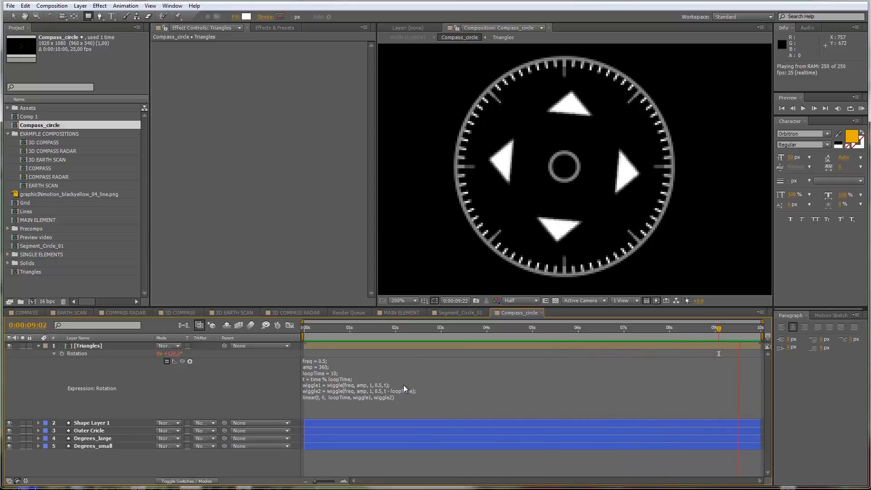
pyautogui.press('space')
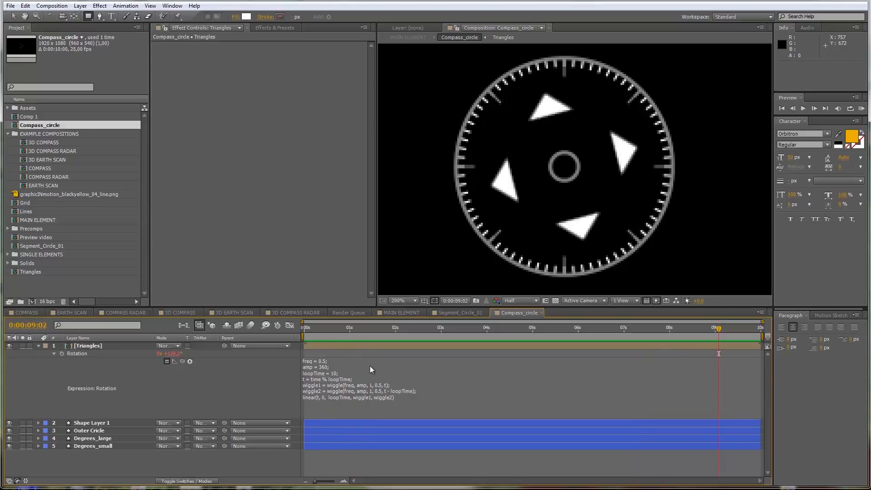
# Step: Collapse the Triangles layer's properties and return to the MAIN ELEMENT composition
pyautogui.click(39, 346)
pyautogui.click(406, 312)
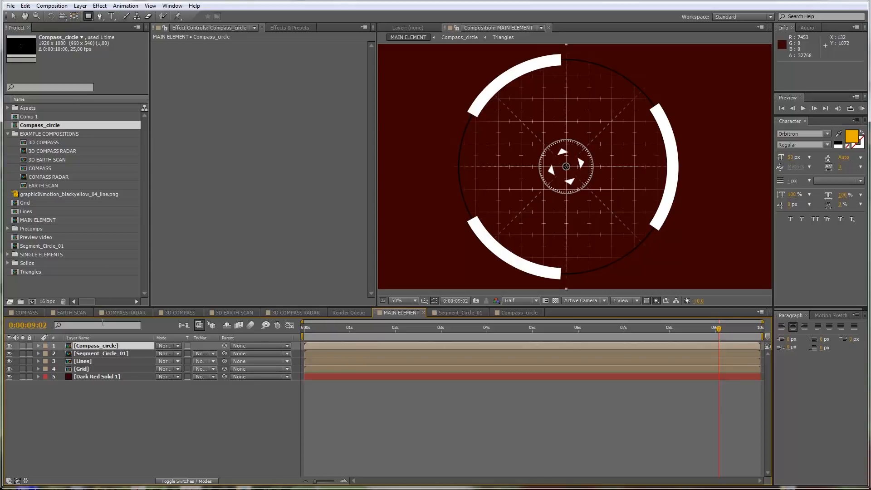
# Step: Draw a circle centred on the compass with the Ellipse tool as a new shape layer and place it beneath Compass_circle
pyautogui.click(100, 16)
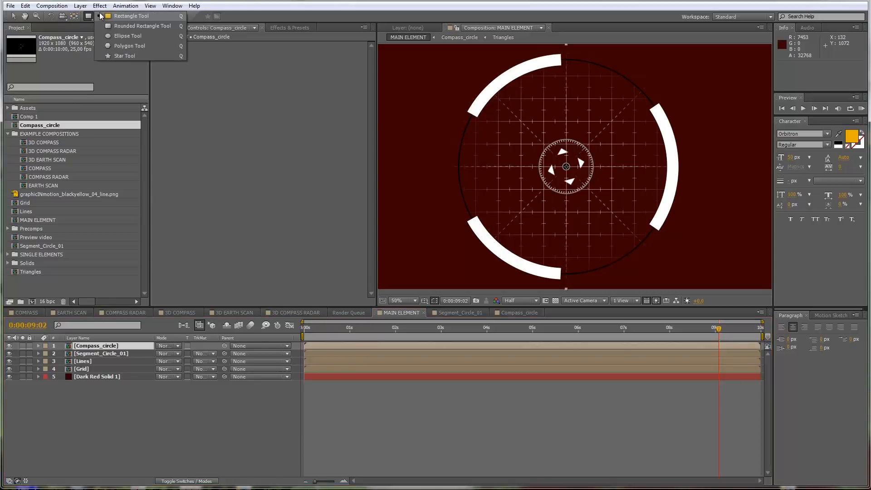
pyautogui.click(127, 39)
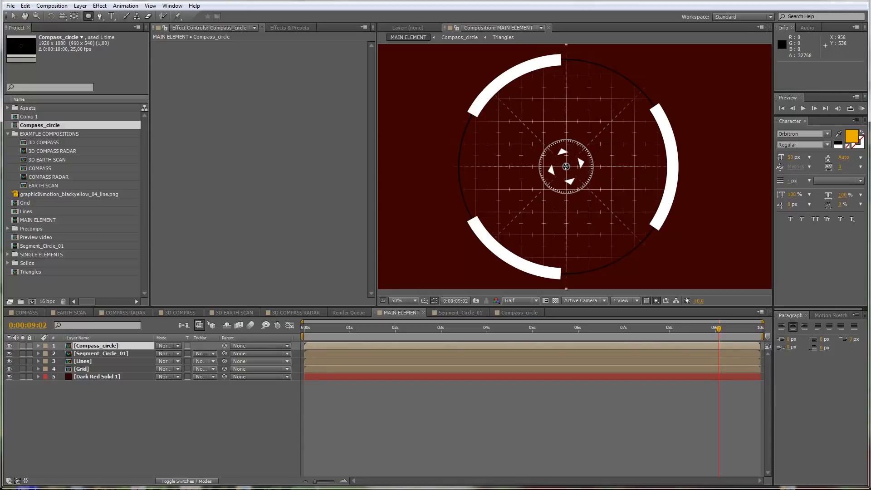
pyautogui.moveTo(566, 167); pyautogui.dragTo(570, 151)
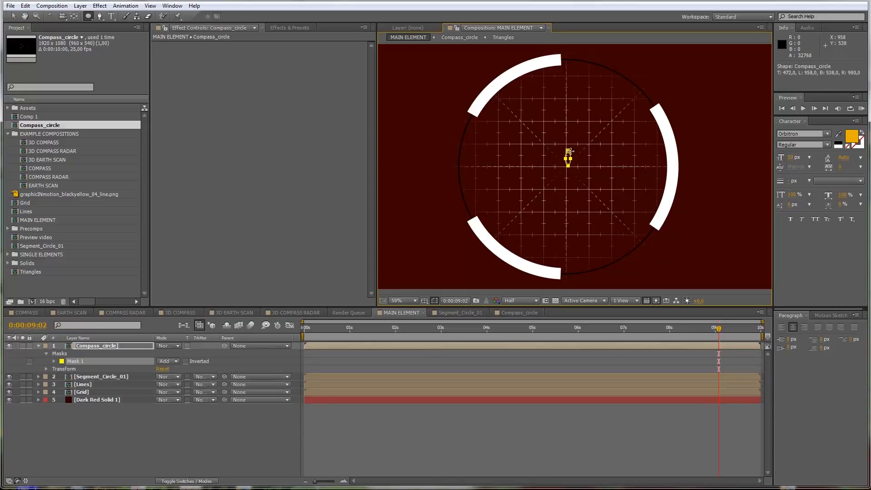
pyautogui.hotkey('ctrl', 'z')
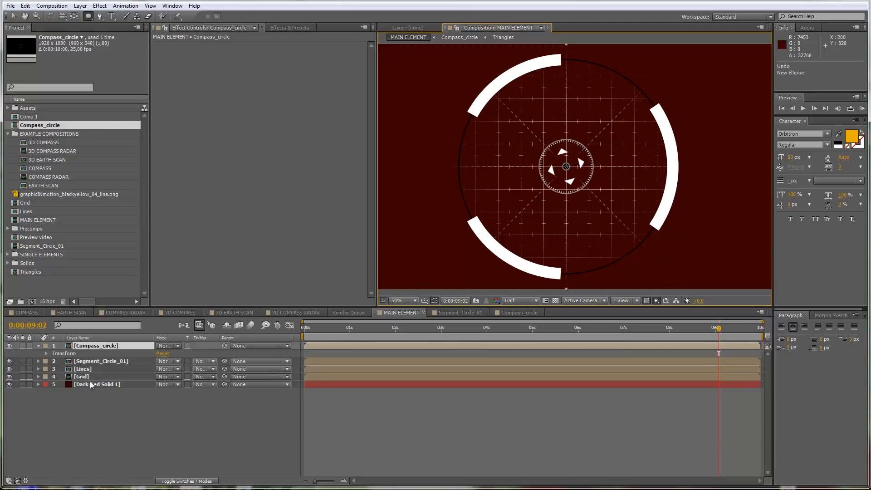
pyautogui.click(94, 399)
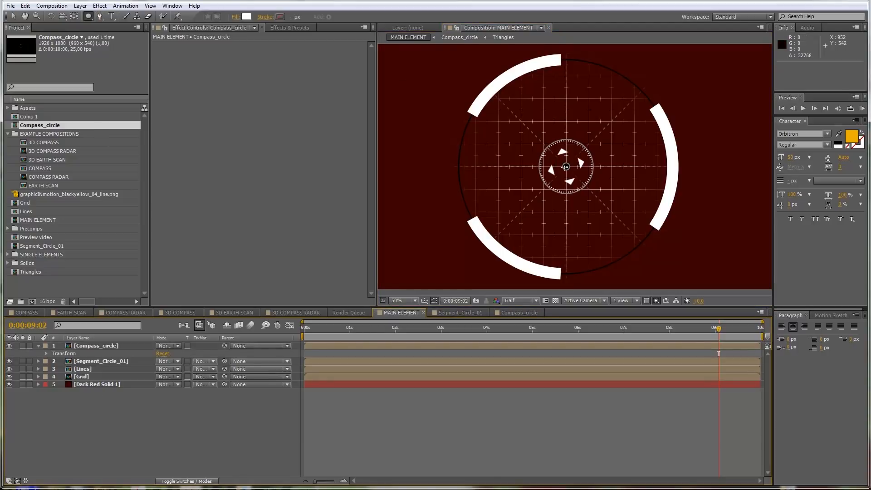
pyautogui.moveTo(566, 166); pyautogui.dragTo(639, 110)
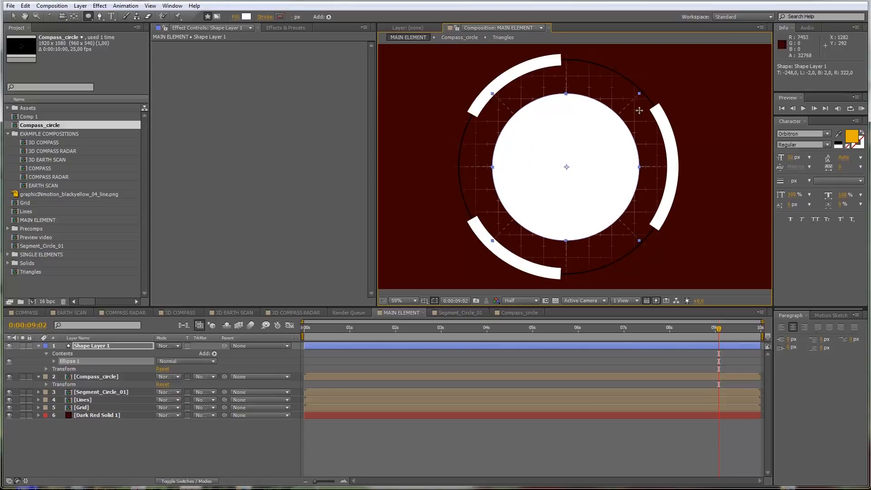
pyautogui.moveTo(103, 346); pyautogui.dragTo(107, 389)
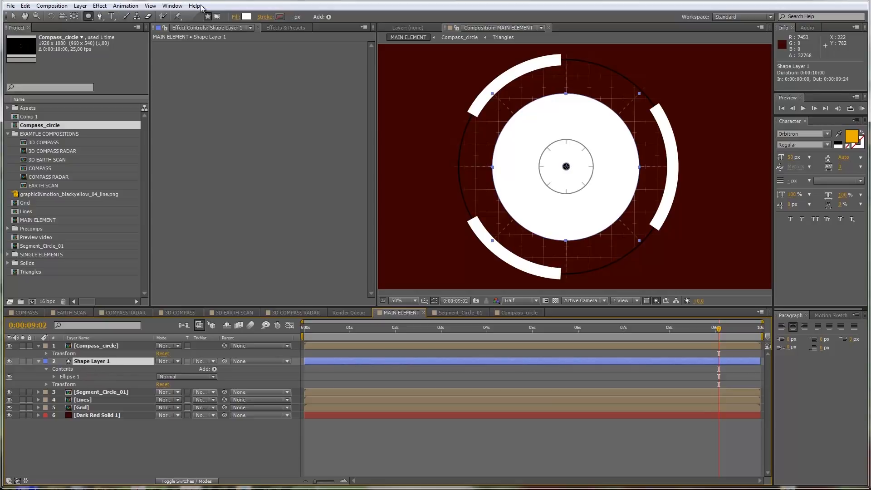
# Step: Set the circle's fill to None and give it a solid grey stroke about 260 px wide
pyautogui.click(236, 19)
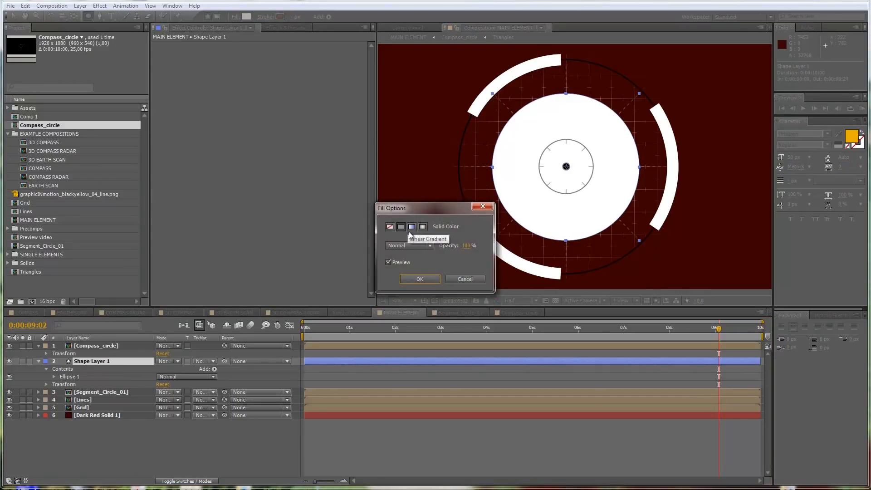
pyautogui.click(391, 227)
pyautogui.click(420, 279)
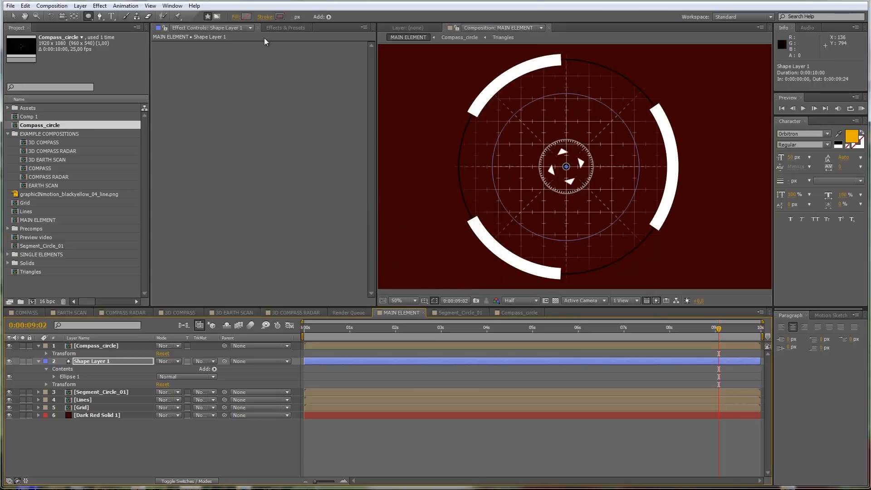
pyautogui.click(269, 17)
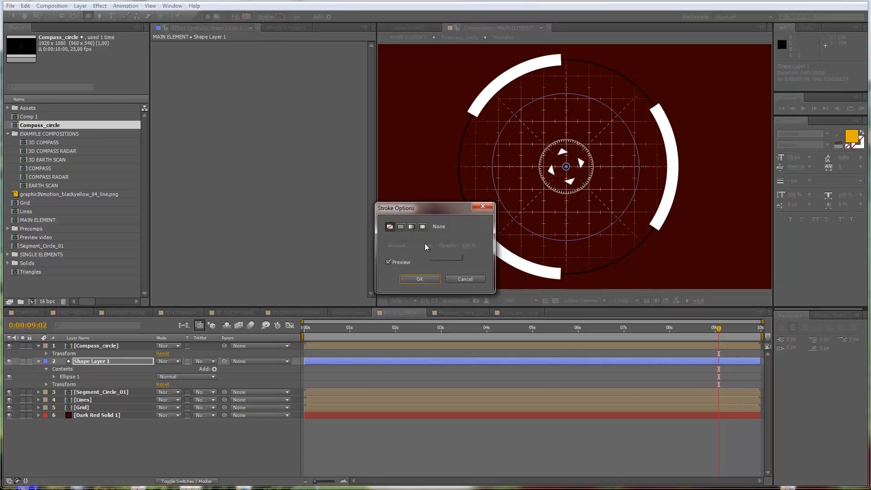
pyautogui.click(400, 226)
pyautogui.click(425, 279)
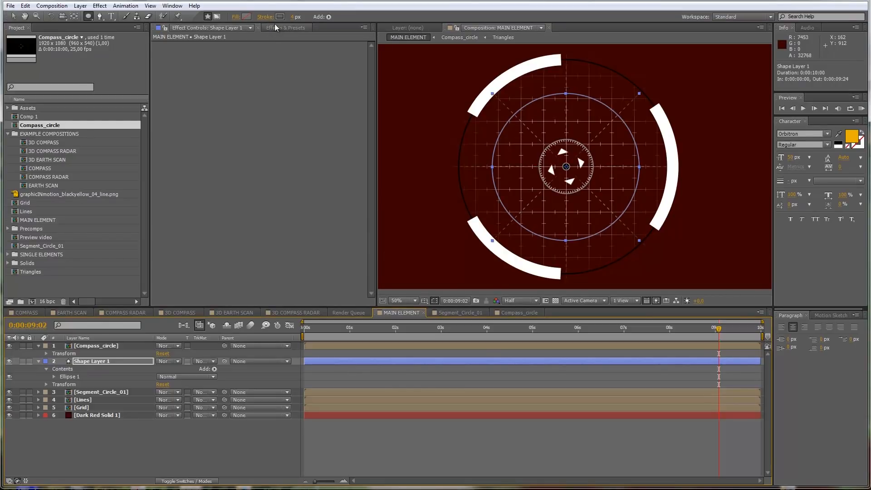
pyautogui.moveTo(293, 16)
pyautogui.mouseDown()
pyautogui.moveTo(442, 7)
pyautogui.moveTo(402, 12)
pyautogui.mouseUp()
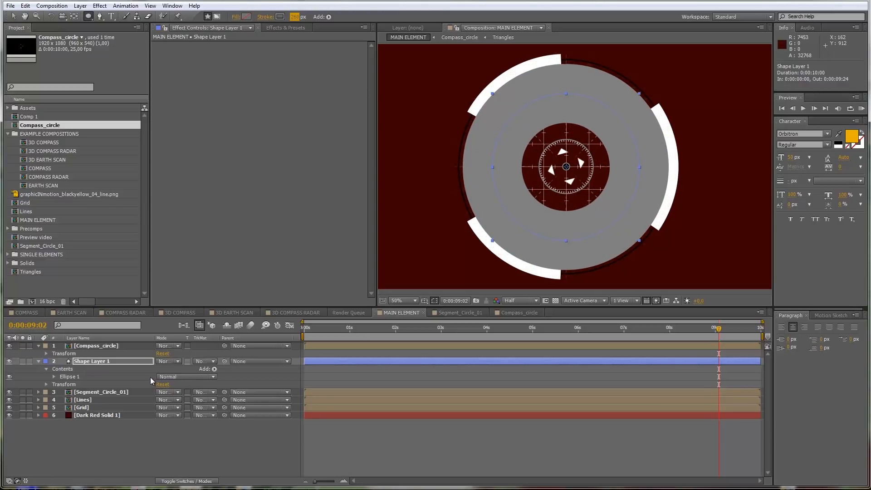
# Step: Set Shape Layer 1's ellipse path size to about 548 and add a stroke dash of about 363 to split the ring
pyautogui.click(54, 376)
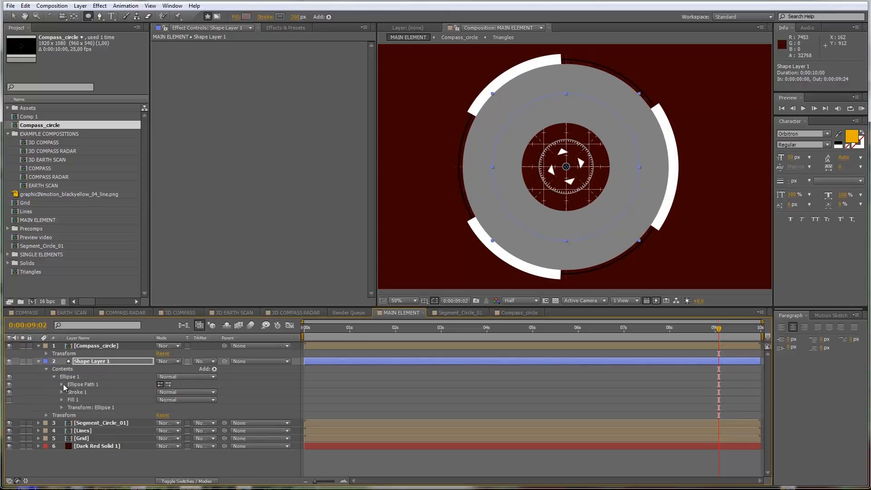
pyautogui.click(62, 384)
pyautogui.moveTo(187, 393); pyautogui.dragTo(138, 392)
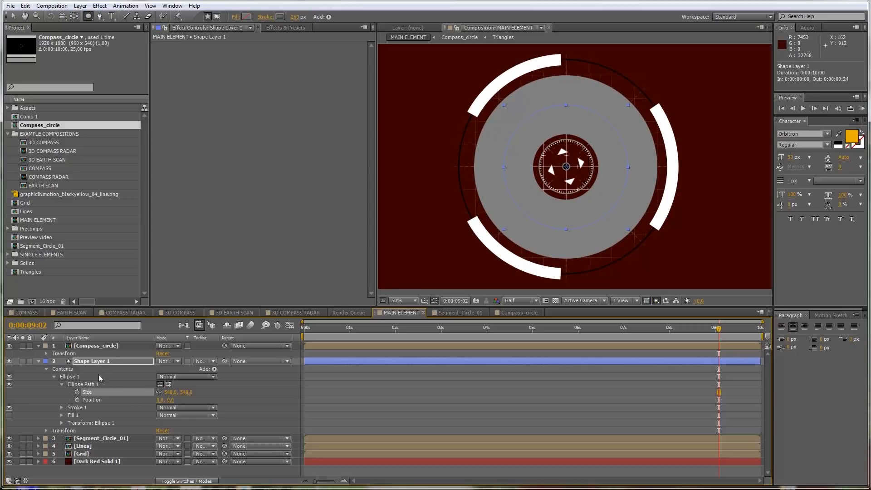
pyautogui.click(62, 406)
pyautogui.scroll(-2, 90, 413)
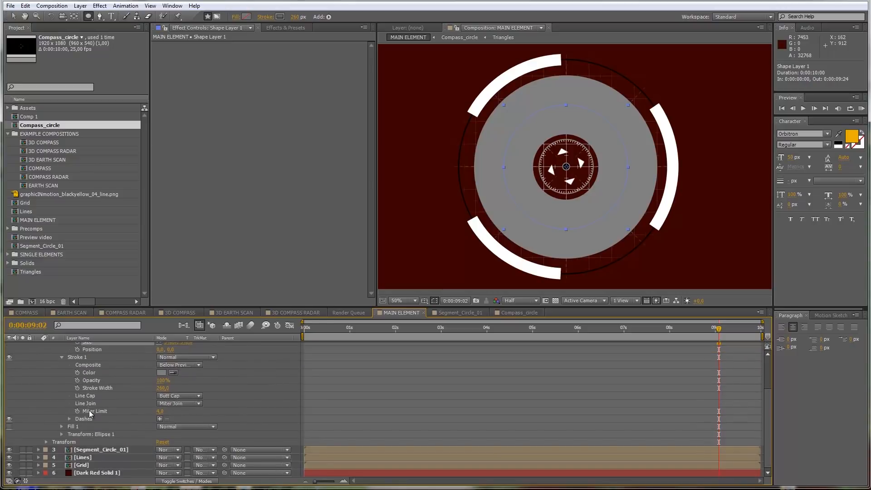
pyautogui.click(160, 418)
pyautogui.moveTo(162, 428); pyautogui.dragTo(320, 424)
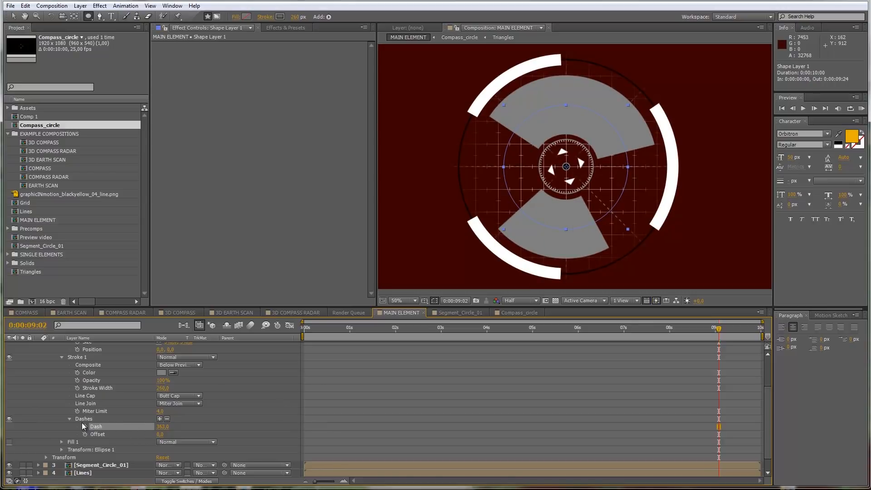
# Step: Set the opacity of Shape Layer 1 to 50%
pyautogui.scroll(3, 80, 357)
pyautogui.click(89, 360)
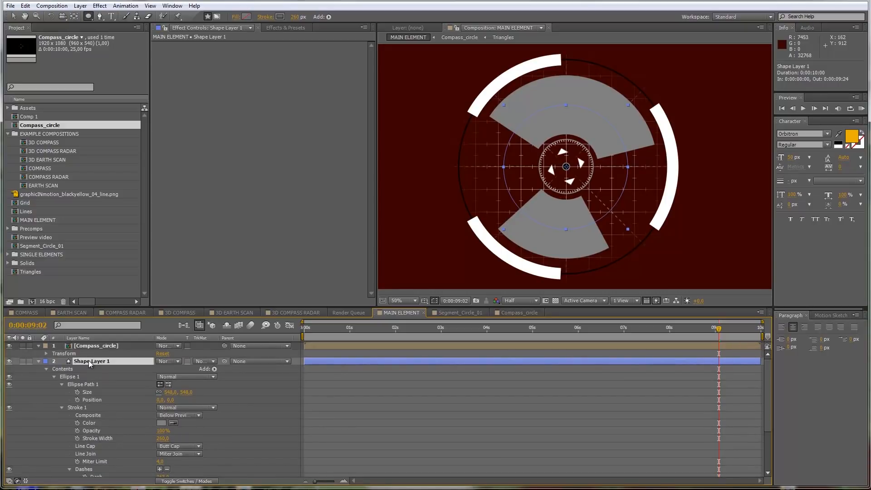
pyautogui.press('t')
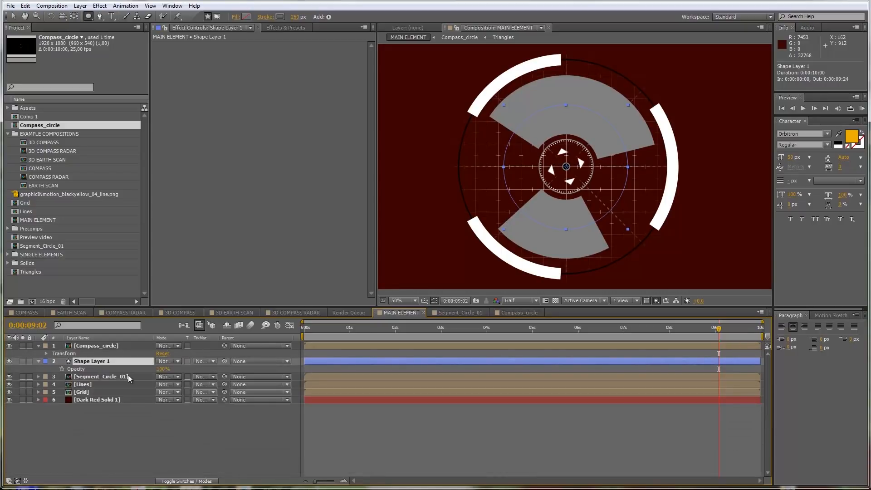
pyautogui.click(162, 368)
pyautogui.press('Return')
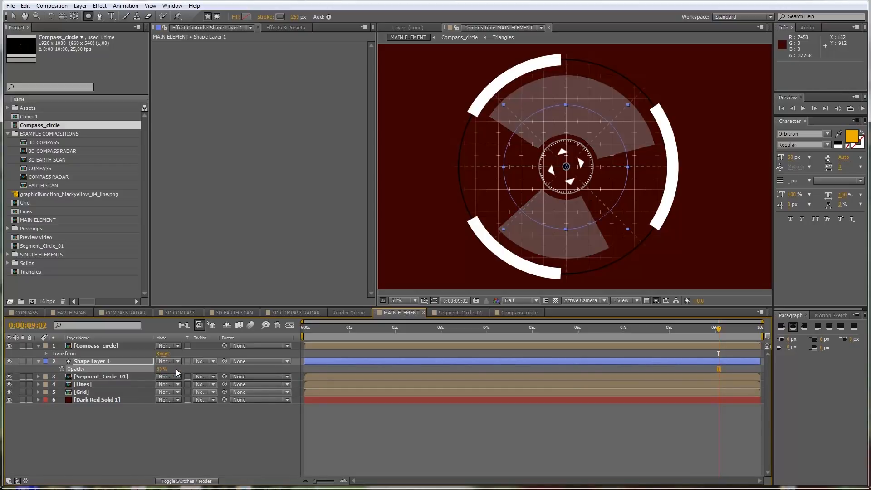
# Step: Duplicate Shape Layer 1 and set the duplicate's stroke color to white (FFFFFF)
pyautogui.click(97, 362)
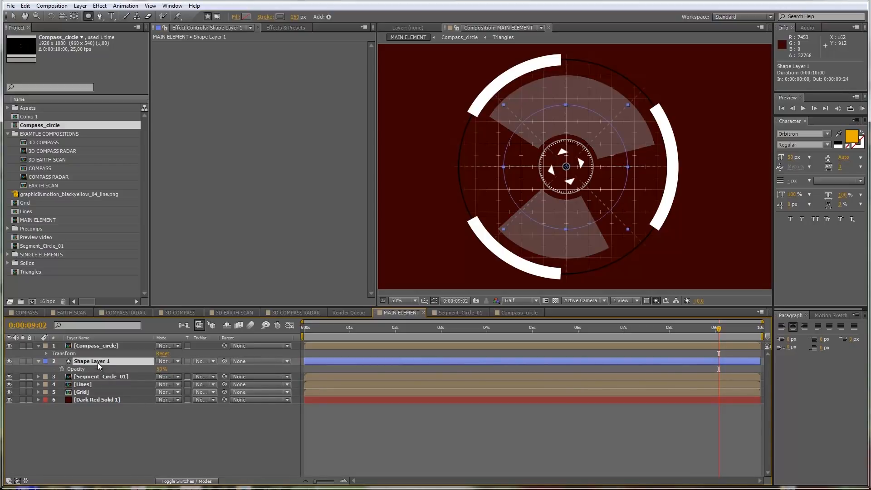
pyautogui.hotkey('ctrl', 'd')
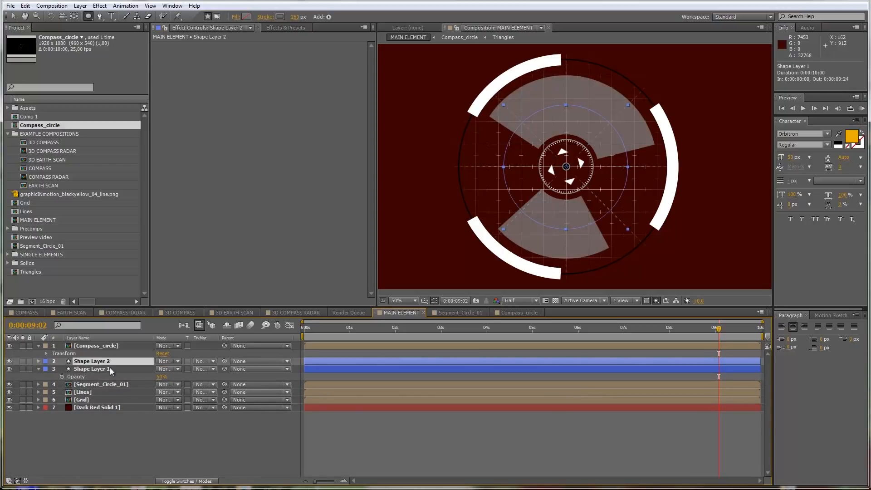
pyautogui.click(39, 361)
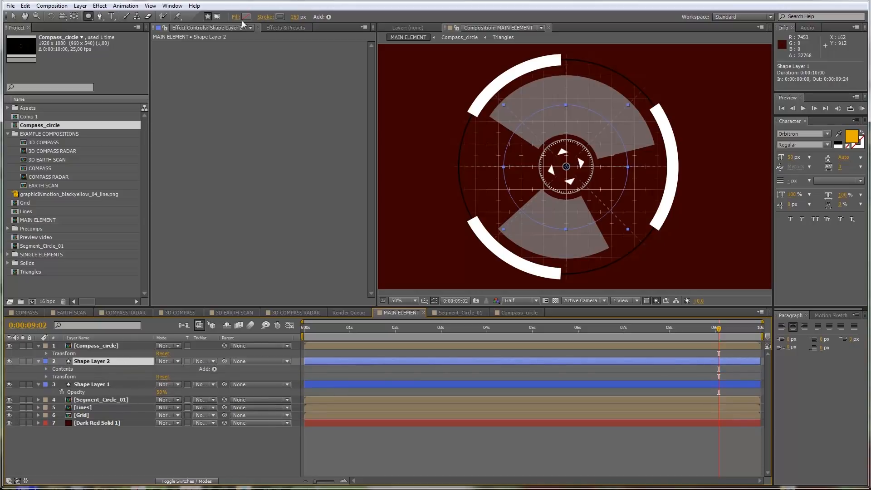
pyautogui.click(279, 18)
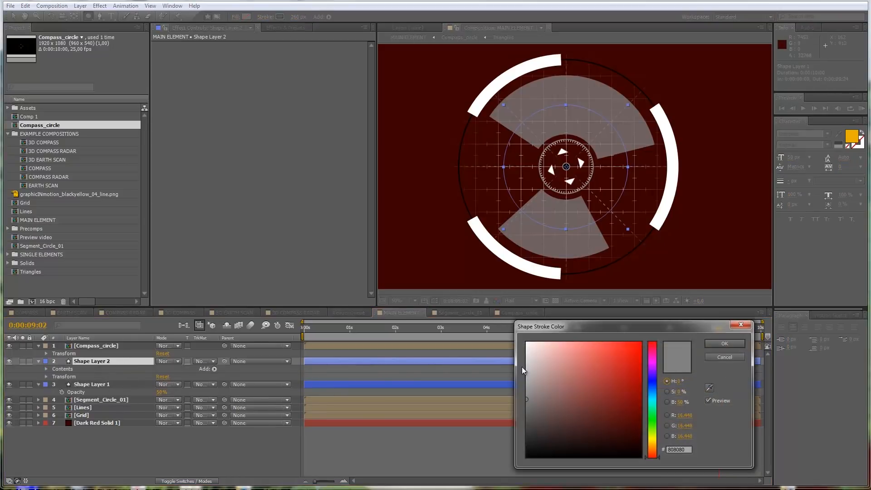
pyautogui.click(529, 348)
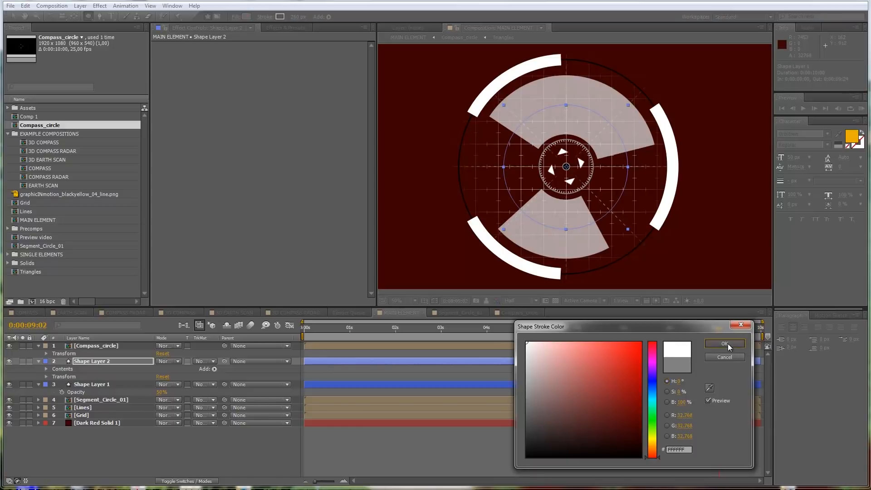
pyautogui.click(724, 343)
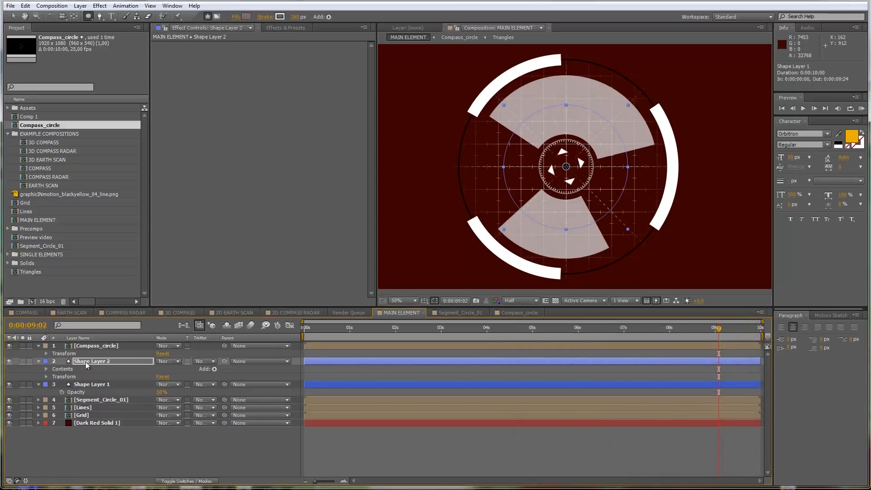
# Step: Set the stroke dash of Shape Layer 2 to about 279 so its segments differ from those of Shape Layer 1
pyautogui.click(46, 368)
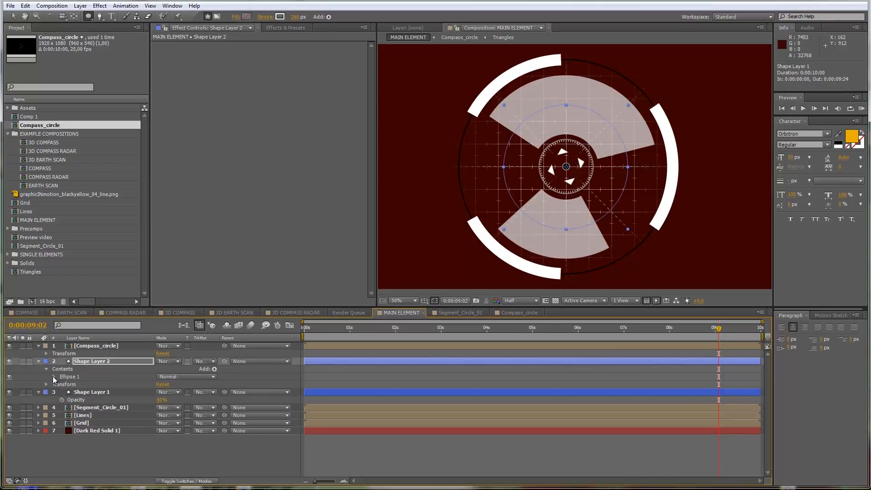
pyautogui.click(53, 376)
pyautogui.click(61, 407)
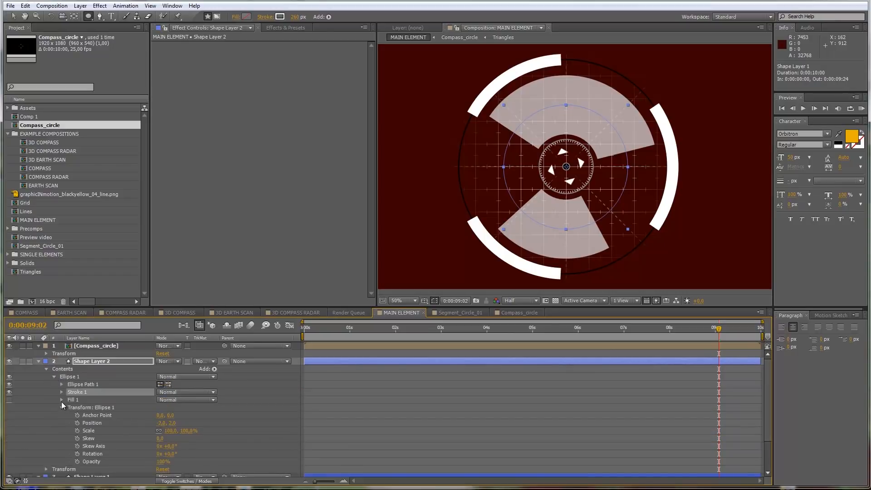
pyautogui.click(61, 391)
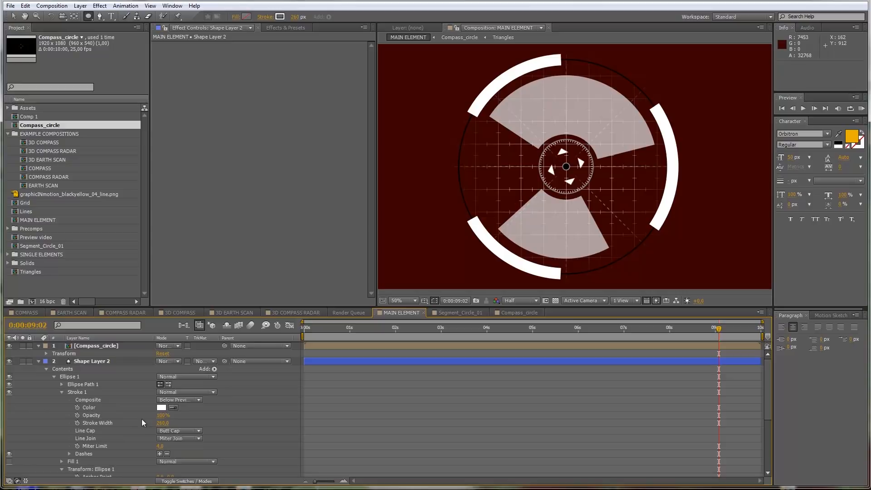
pyautogui.click(69, 454)
pyautogui.moveTo(161, 461)
pyautogui.mouseDown()
pyautogui.moveTo(96, 469)
pyautogui.moveTo(128, 467)
pyautogui.mouseUp()
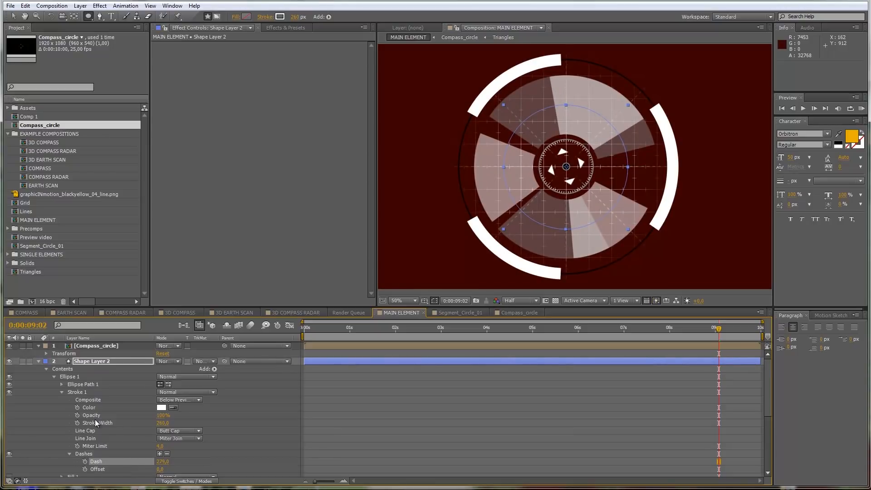
# Step: Collapse Shape Layer 2's properties and reveal the Rotation property of both Shape Layer 1 and Shape Layer 2
pyautogui.click(91, 363)
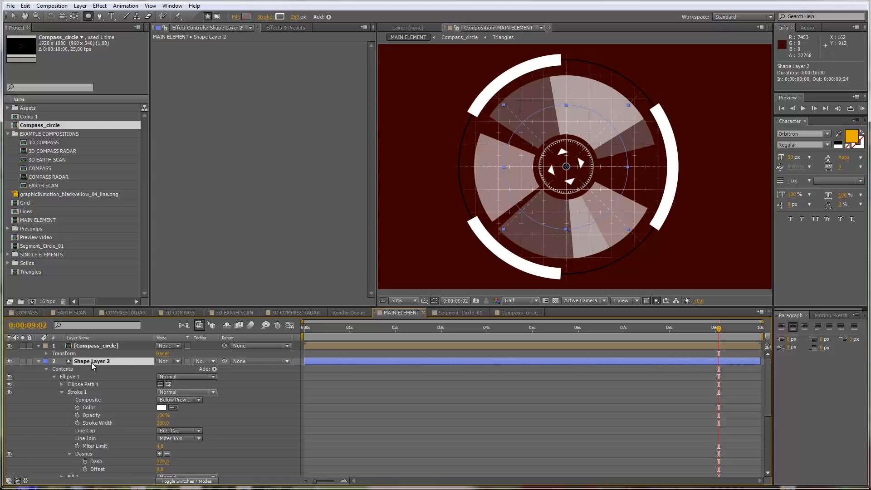
pyautogui.click(38, 361)
pyautogui.click(38, 369)
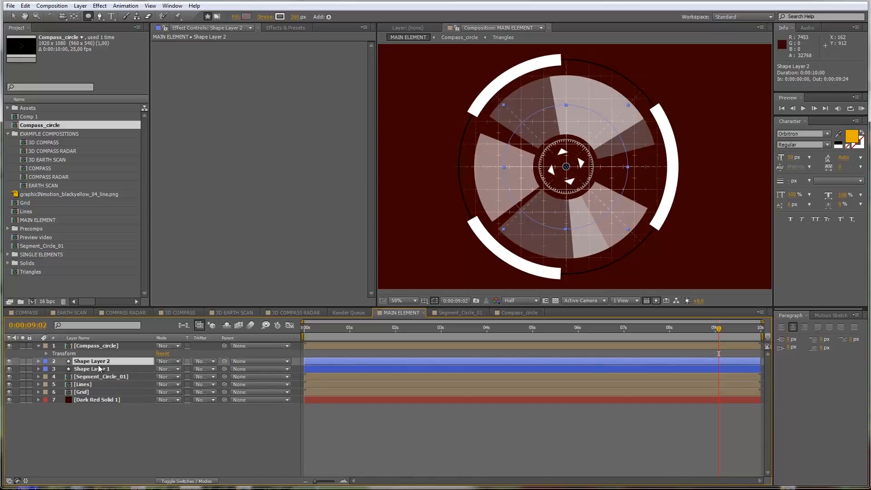
pyautogui.keyDown('shift'); pyautogui.click(101, 369); pyautogui.keyUp('shift')
pyautogui.press('r')
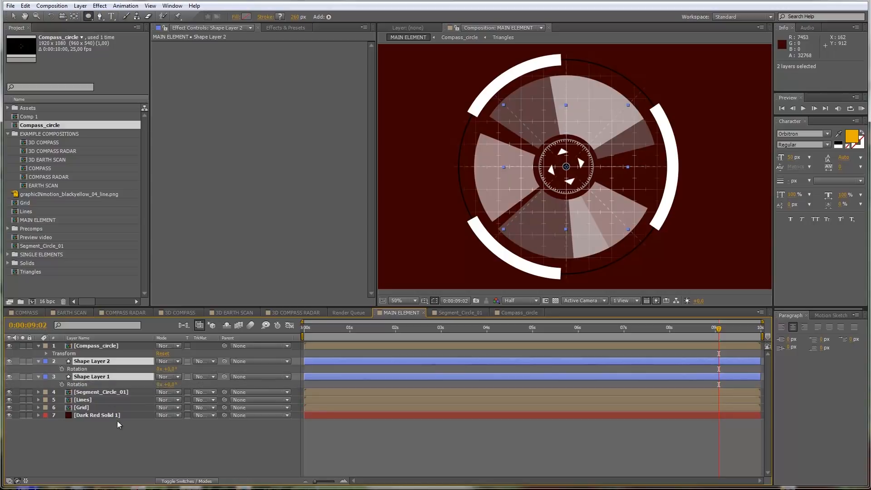
# Step: Add the looping wiggle expression to Shape Layer 2's Rotation, with amp set to 360 and loopTime to 10
pyautogui.click(122, 448)
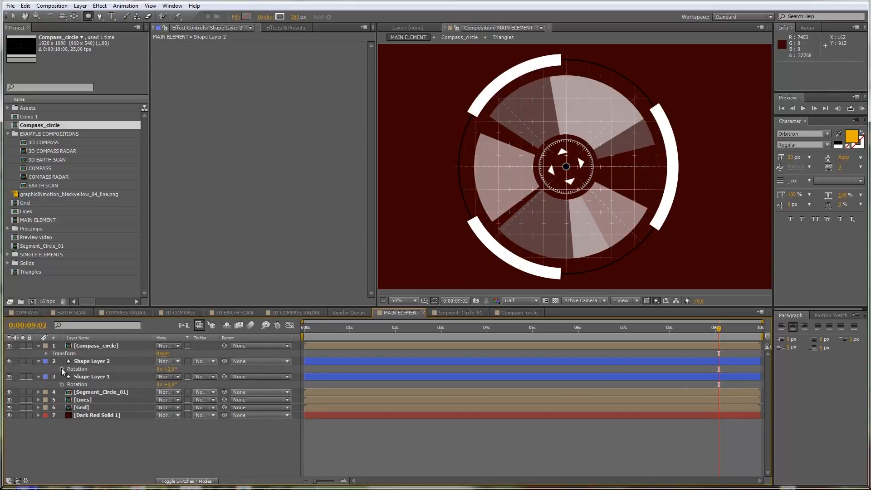
pyautogui.click(83, 363)
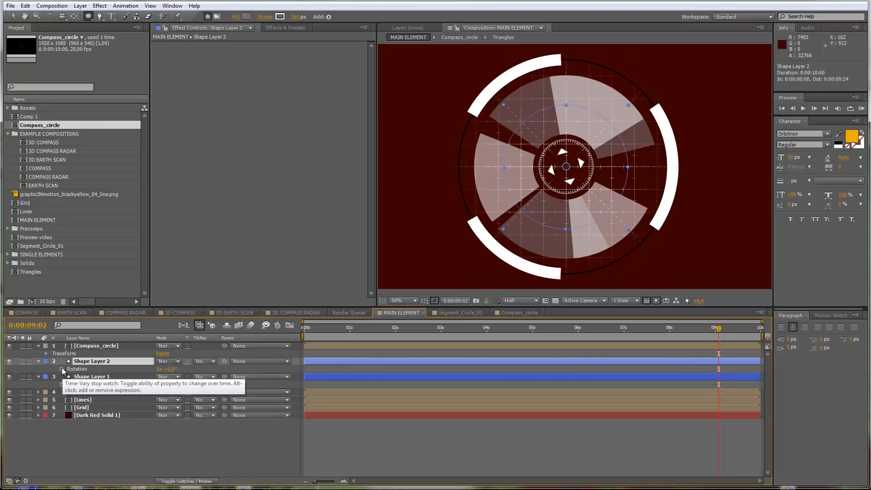
pyautogui.keyDown('alt'); pyautogui.click(62, 368); pyautogui.keyUp('alt')
pyautogui.write('linear(t, 0, loopTime, wiggle1, wiggle2)')
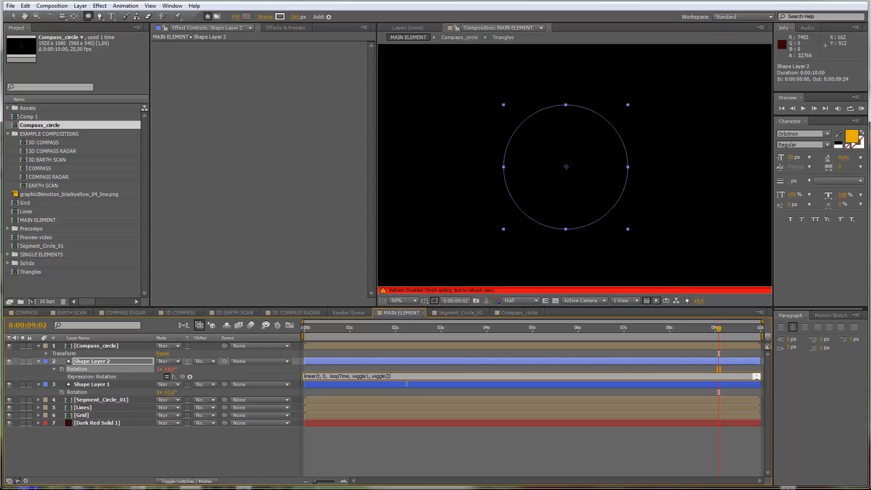
pyautogui.moveTo(407, 380); pyautogui.dragTo(410, 424)
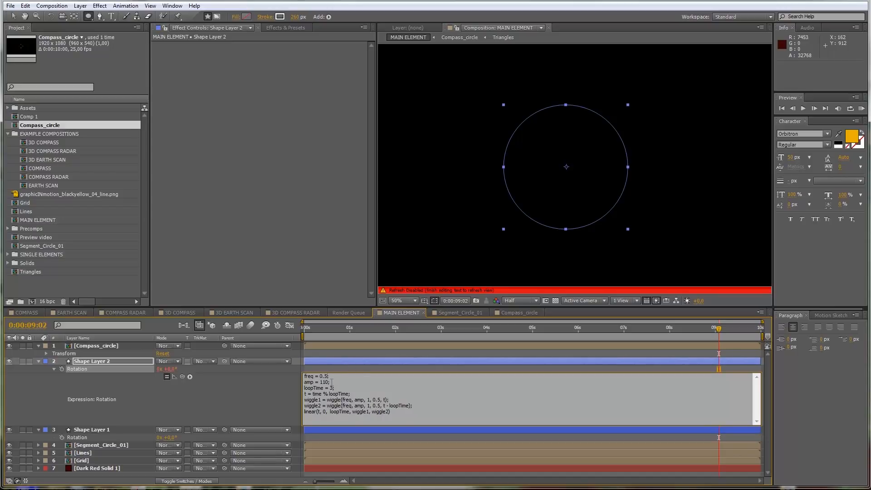
pyautogui.doubleClick(323, 382)
pyautogui.write('360')
pyautogui.click(216, 402)
pyautogui.click(321, 377)
pyautogui.hotkey('ctrl', 'c')
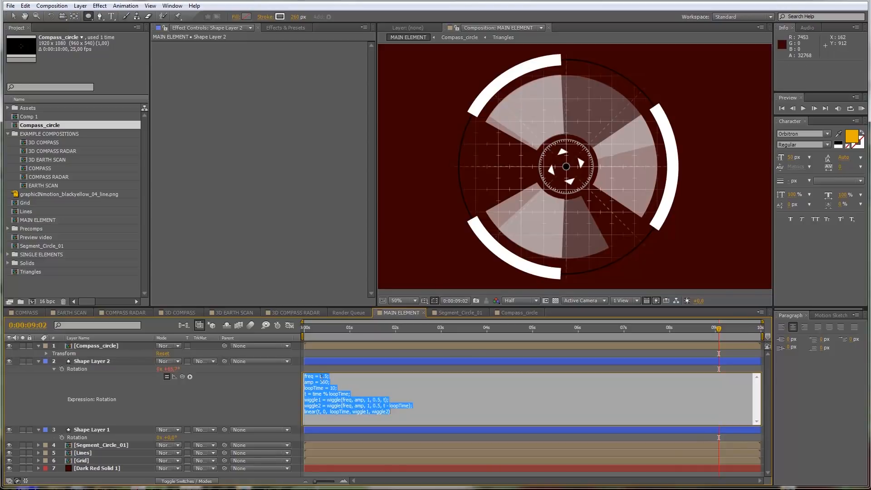
# Step: Apply the same looping wiggle expression to Shape Layer 1's Rotation, with freq set to 0.3
pyautogui.keyDown('alt'); pyautogui.click(62, 437); pyautogui.keyUp('alt')
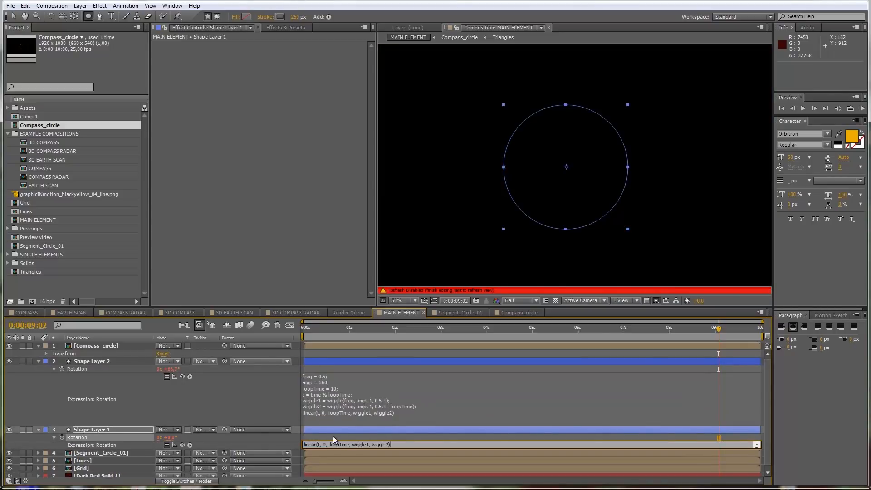
pyautogui.hotkey('ctrl', 'v')
pyautogui.press('KP_Enter')
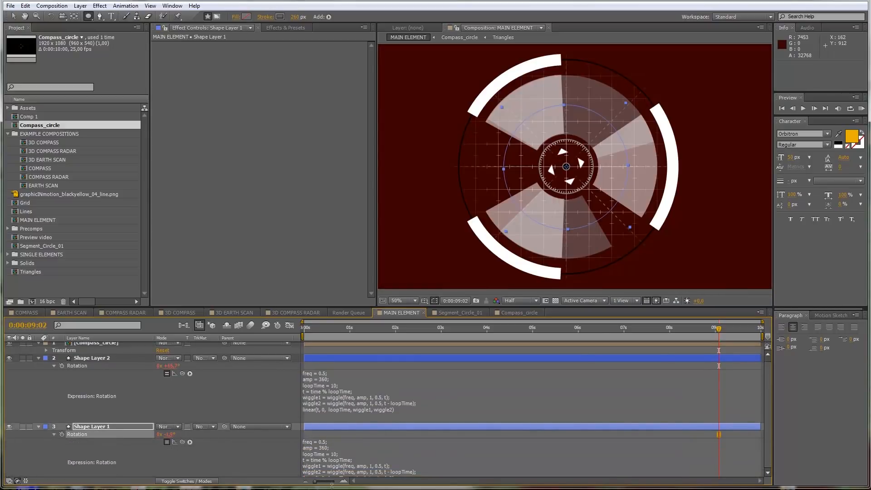
pyautogui.click(321, 441)
pyautogui.click(328, 453)
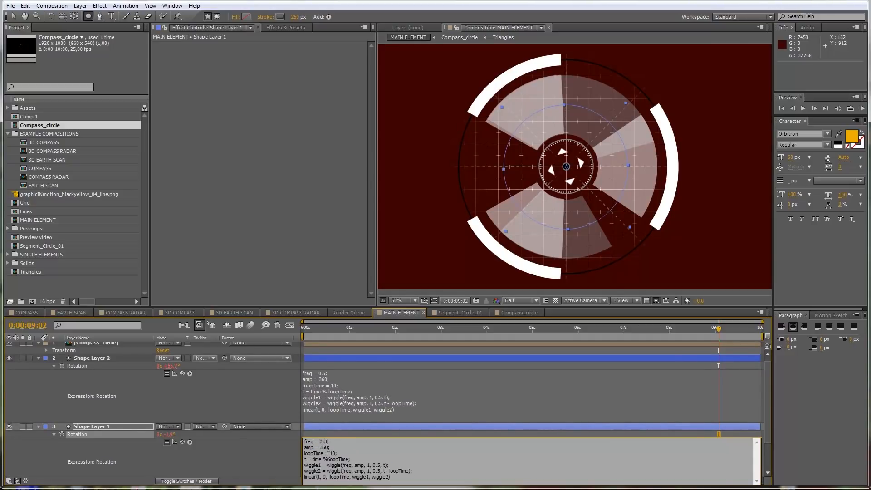
pyautogui.press('KP_Enter')
# Step: Scrub through the timeline, collapse the properties of Compass_circle and both shape layers, and preview the segment rotation
pyautogui.moveTo(313, 330); pyautogui.dragTo(559, 335)
pyautogui.scroll(1, 38, 360)
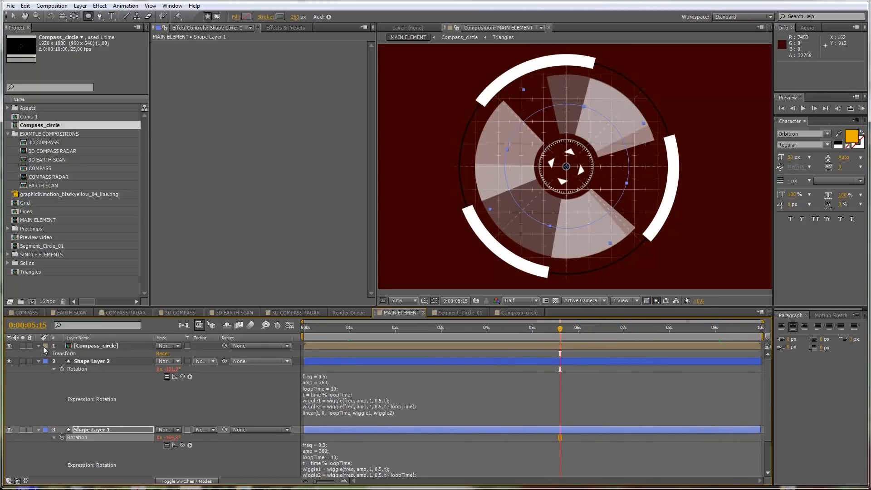
pyautogui.click(38, 346)
pyautogui.click(39, 354)
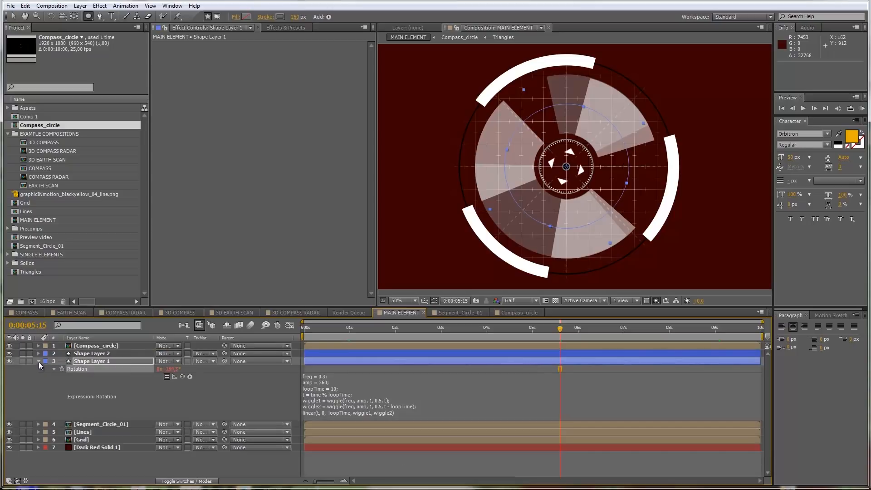
pyautogui.click(39, 361)
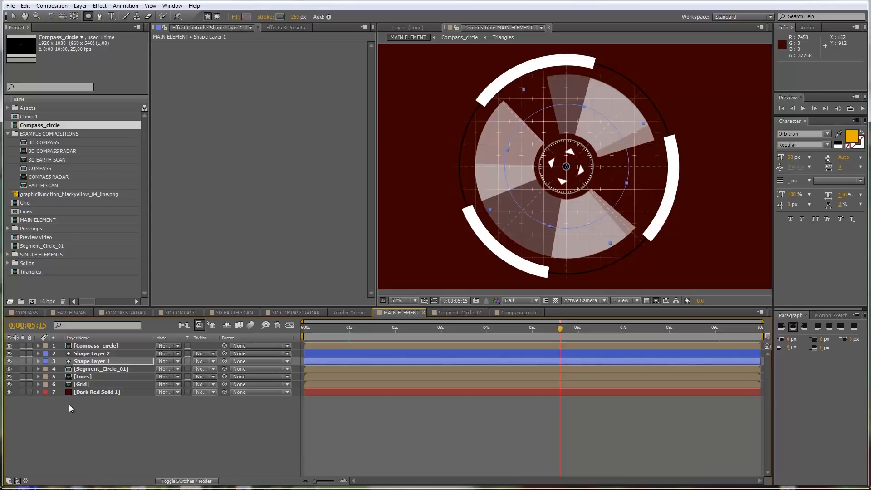
pyautogui.press('space')
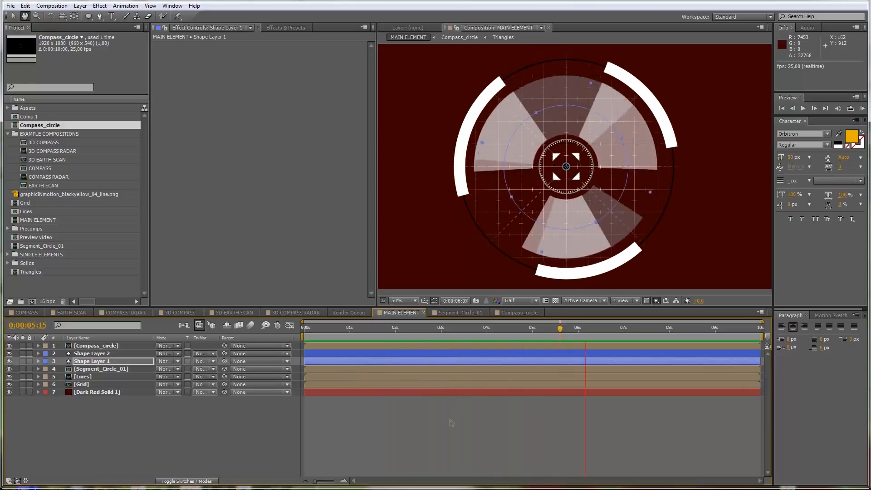
pyautogui.press('q')
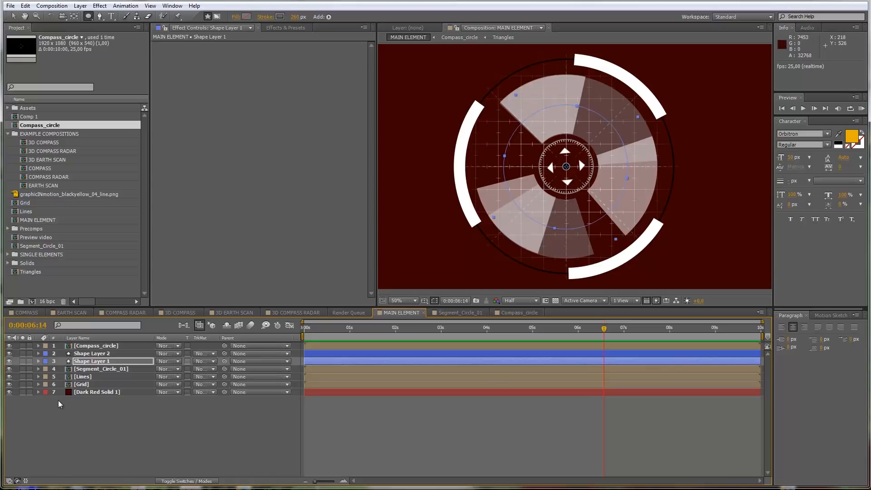
# Step: Delete the Dark Red Solid 1 background layer and add a new adjustment layer above all other layers
pyautogui.click(92, 393)
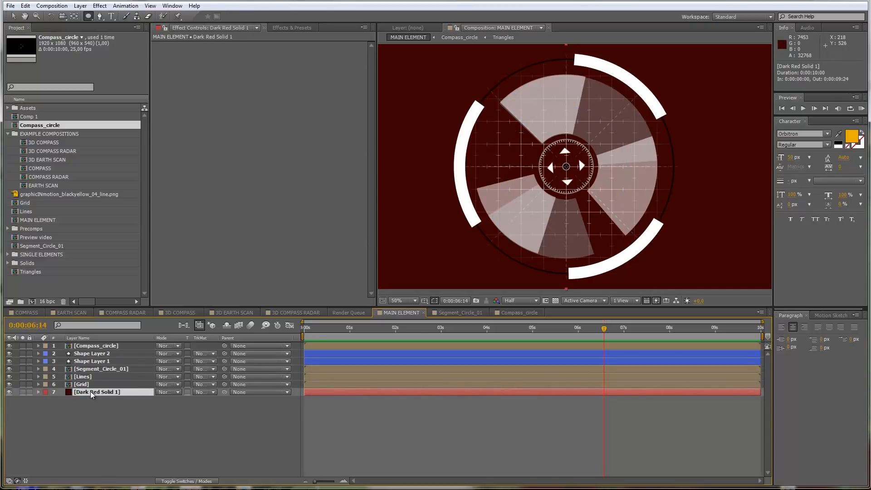
pyautogui.press('Delete')
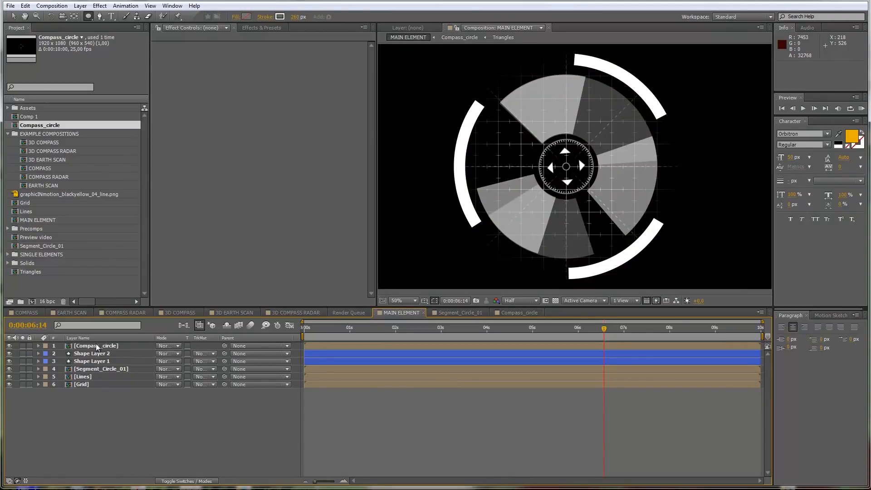
pyautogui.click(81, 5)
pyautogui.moveTo(93, 17)
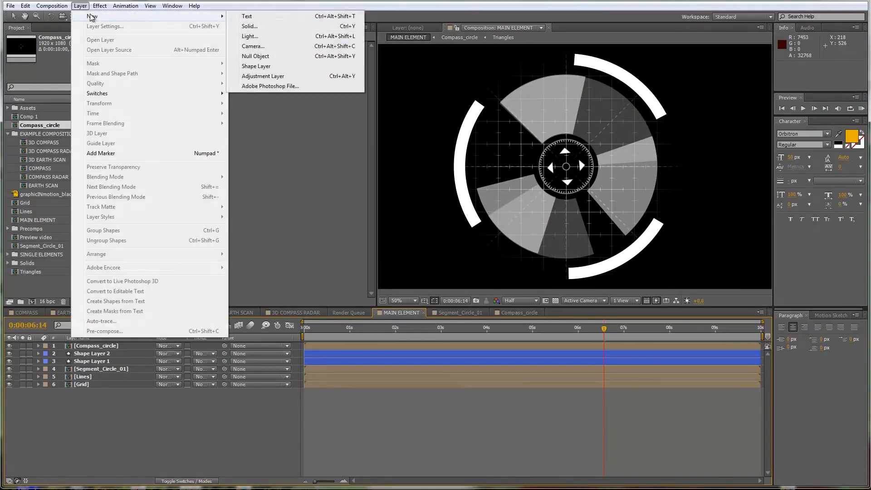
pyautogui.click(268, 76)
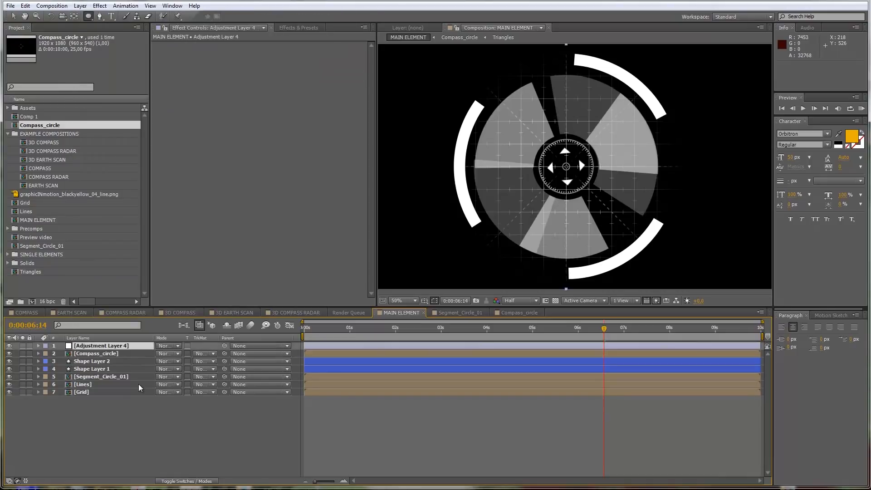
# Step: Pre-compose Shape Layer 1 and Shape Layer 2 into a new composition named Big_Segments
pyautogui.click(105, 362)
pyautogui.keyDown('shift'); pyautogui.click(104, 369); pyautogui.keyUp('shift')
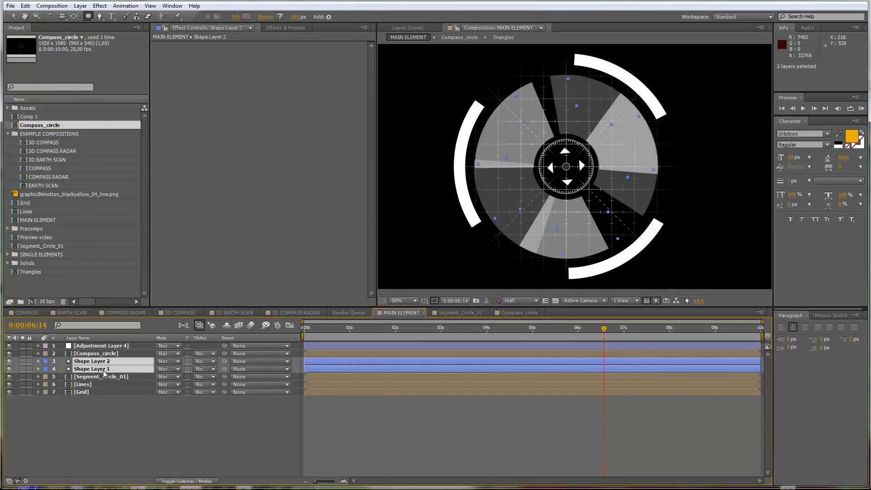
pyautogui.click(80, 6)
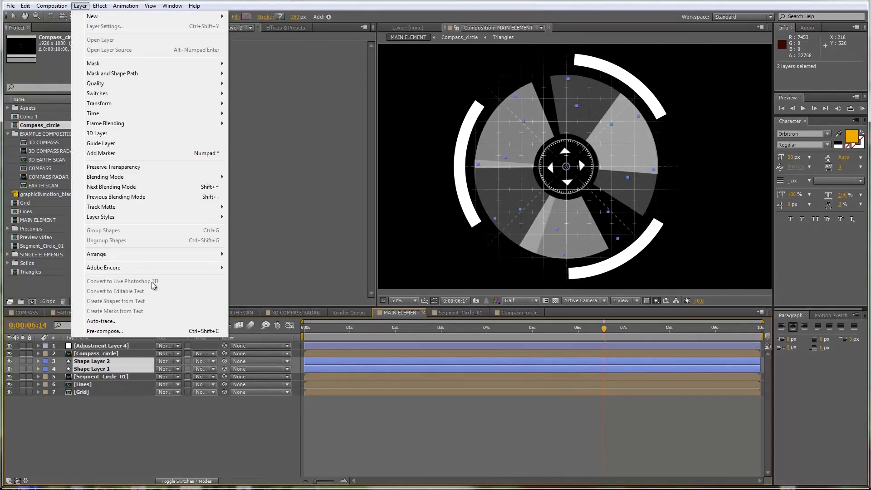
pyautogui.click(137, 332)
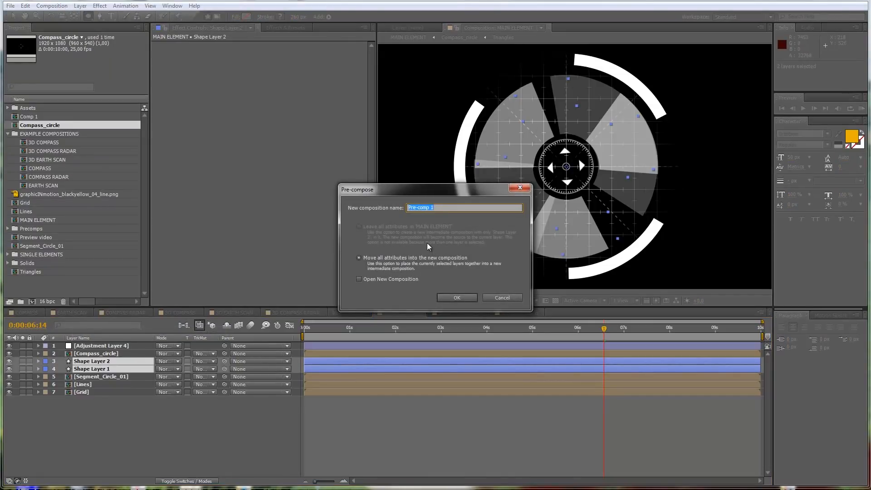
pyautogui.write('B')
pyautogui.click(467, 297)
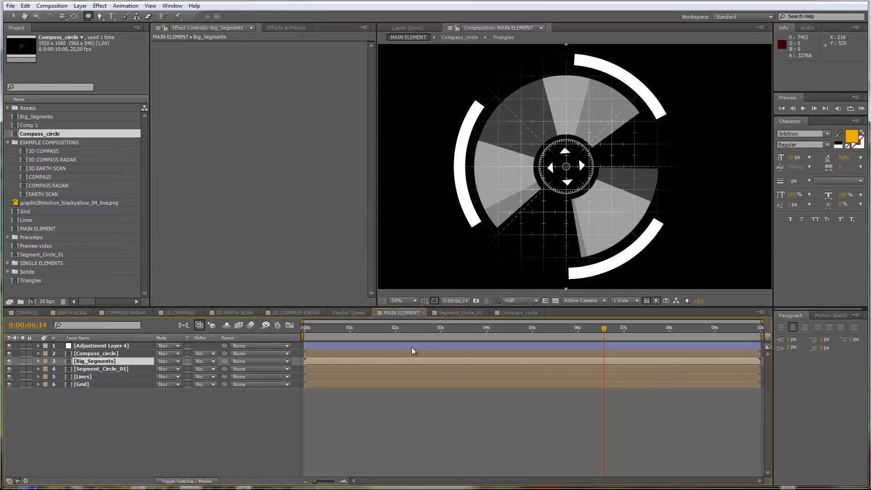
# Step: Find the CC Toner effect and apply it to the adjustment layer
pyautogui.click(109, 347)
pyautogui.click(298, 28)
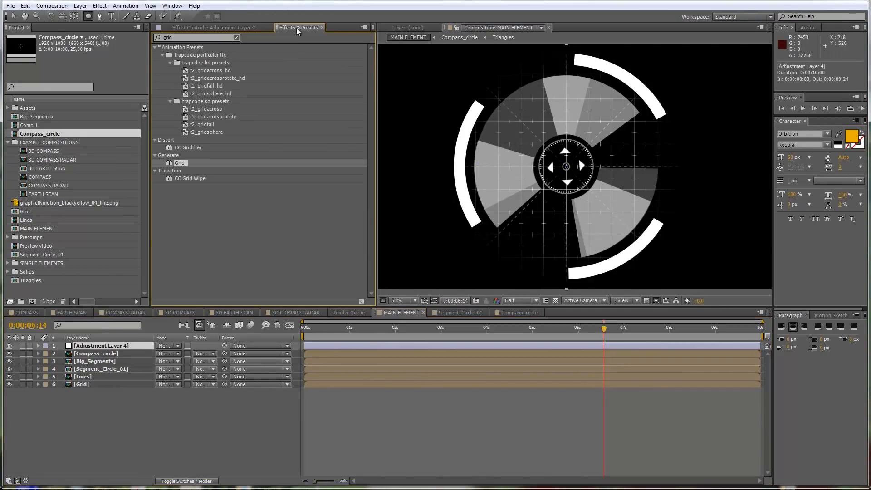
pyautogui.moveTo(193, 39); pyautogui.dragTo(90, 41)
pyautogui.write('cc toner')
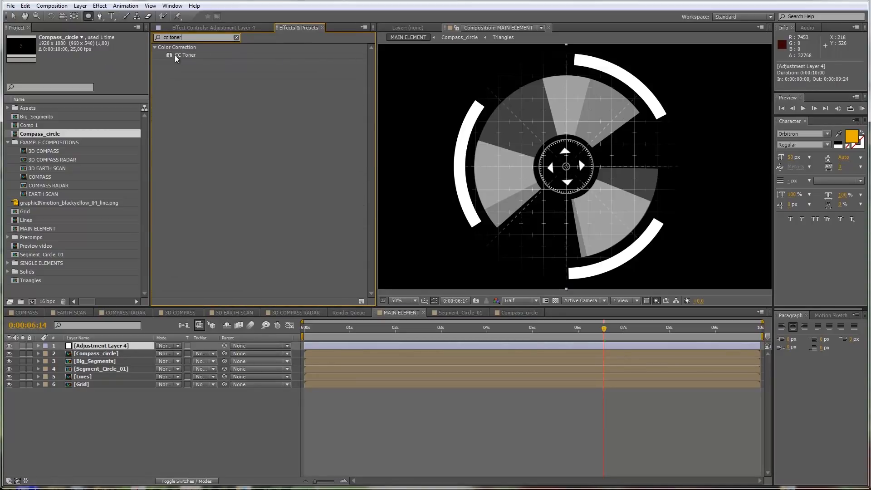
pyautogui.moveTo(179, 55); pyautogui.dragTo(100, 349)
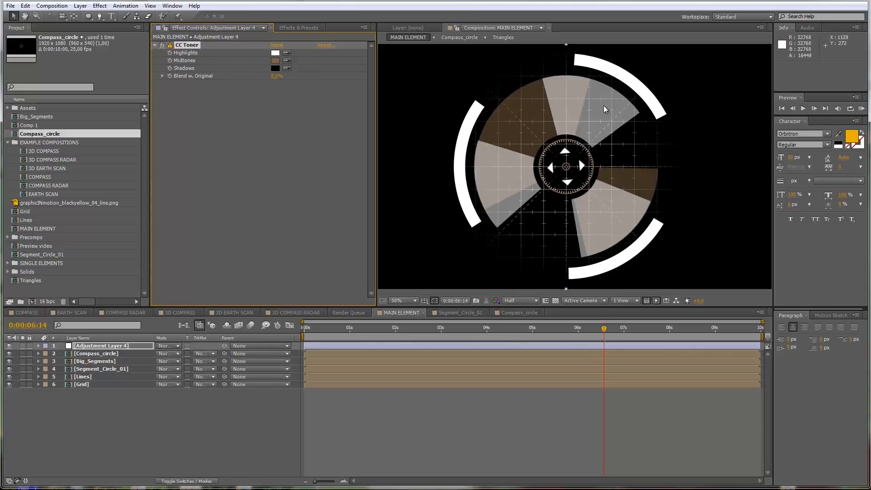
# Step: Set CC Toner's Shadows color to dark blue and its Midtones color to light blue
pyautogui.click(274, 69)
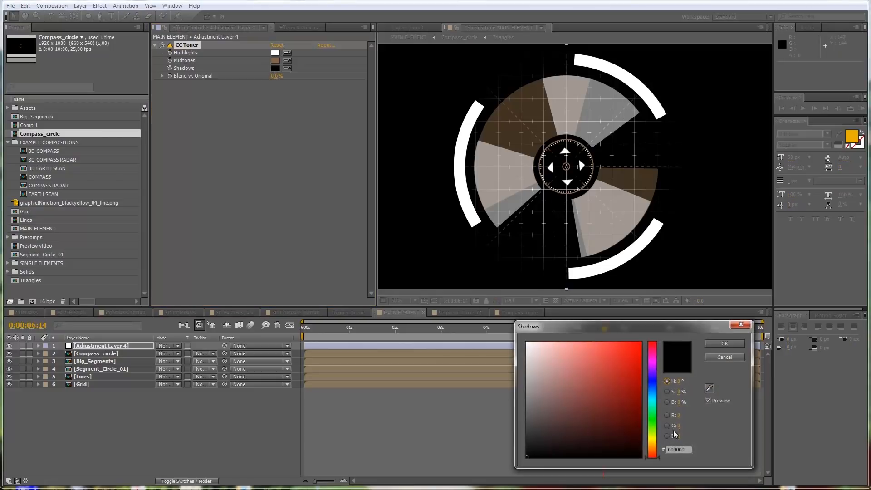
pyautogui.moveTo(656, 405)
pyautogui.mouseDown()
pyautogui.moveTo(654, 378)
pyautogui.moveTo(624, 363)
pyautogui.moveTo(628, 387)
pyautogui.moveTo(626, 374)
pyautogui.mouseUp()
pyautogui.click(714, 345)
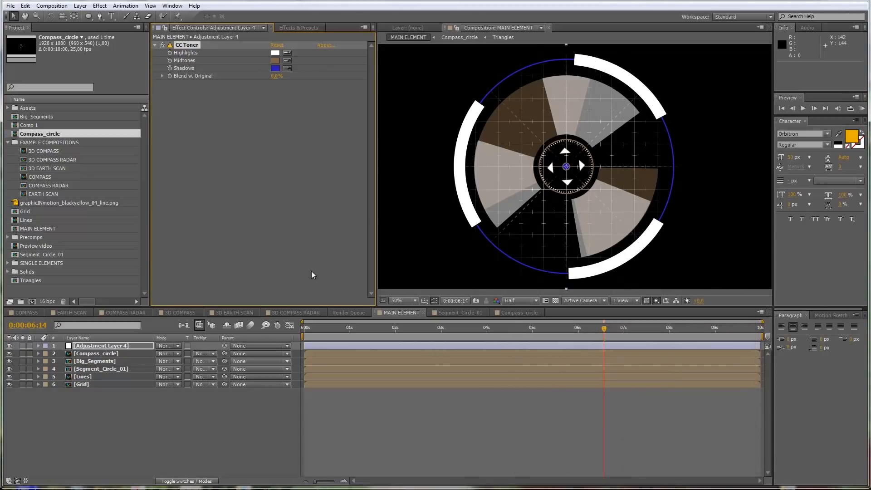
pyautogui.click(275, 60)
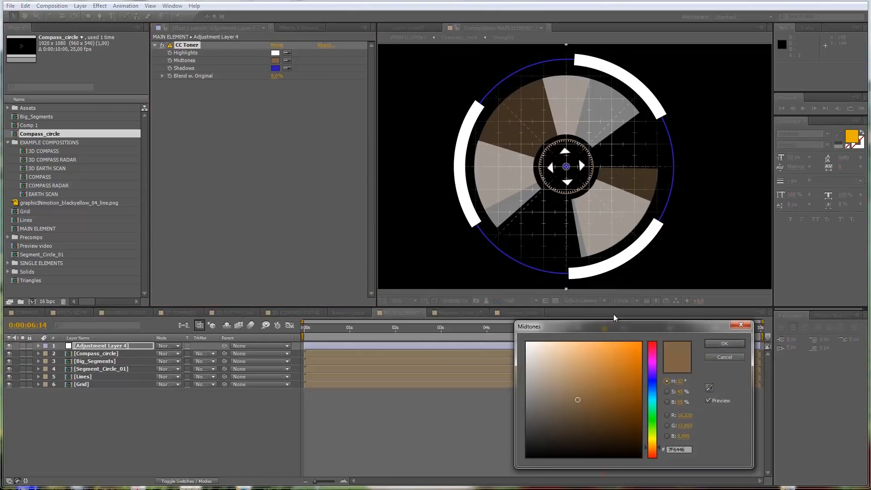
pyautogui.moveTo(655, 414); pyautogui.dragTo(624, 365)
pyautogui.click(728, 344)
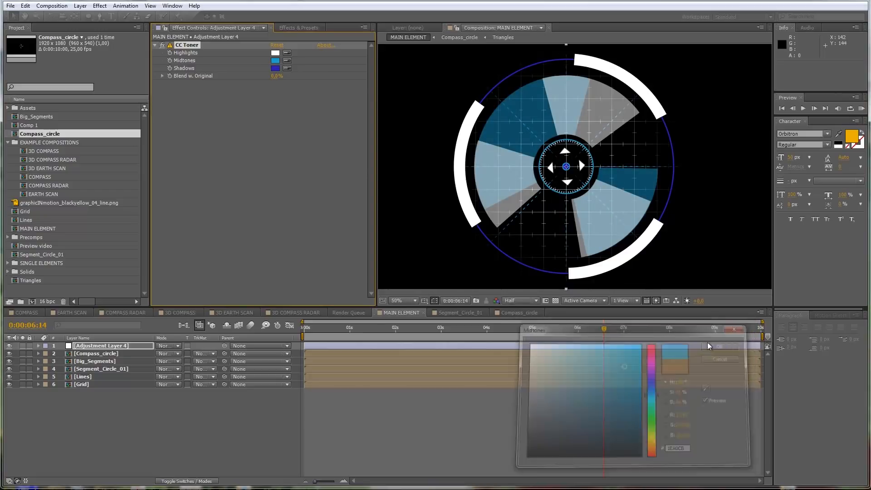
# Step: Set CC Toner's Highlights color to bright yellow and scrub to 0:00:04:18 to check the coloring
pyautogui.click(275, 53)
pyautogui.moveTo(655, 449); pyautogui.dragTo(656, 437)
pyautogui.moveTo(632, 397); pyautogui.dragTo(608, 342)
pyautogui.moveTo(655, 434)
pyautogui.mouseDown()
pyautogui.moveTo(654, 421)
pyautogui.moveTo(654, 431)
pyautogui.mouseUp()
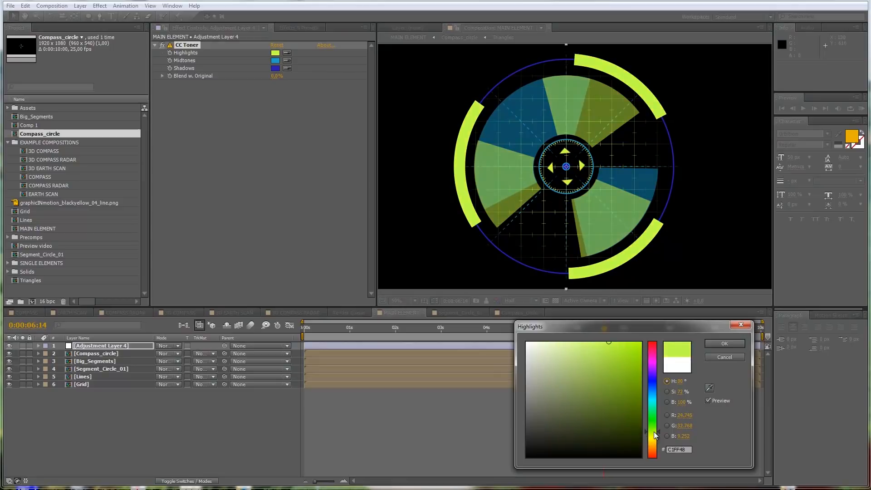
pyautogui.click(733, 342)
pyautogui.moveTo(342, 336); pyautogui.dragTo(518, 320)
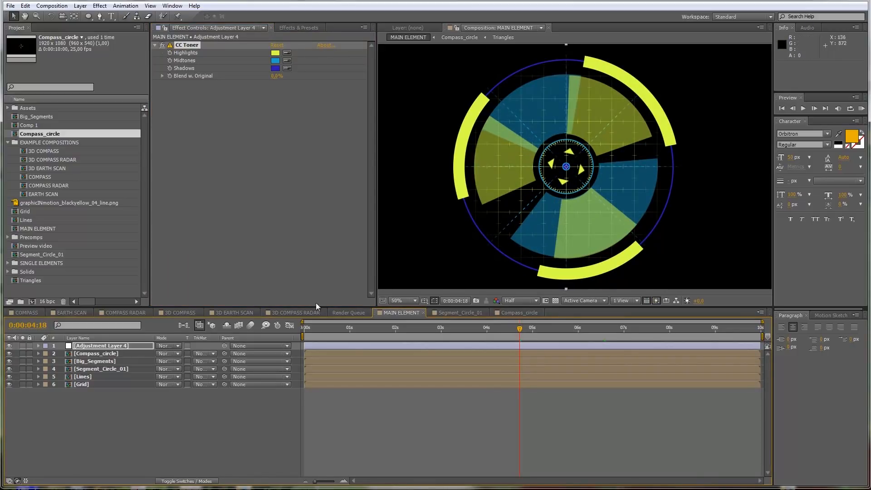
# Step: In Big_Segments, set Shape Layer 2's stroke color to black (000000), then check the result in MAIN ELEMENT at 0:00:03:07
pyautogui.doubleClick(96, 361)
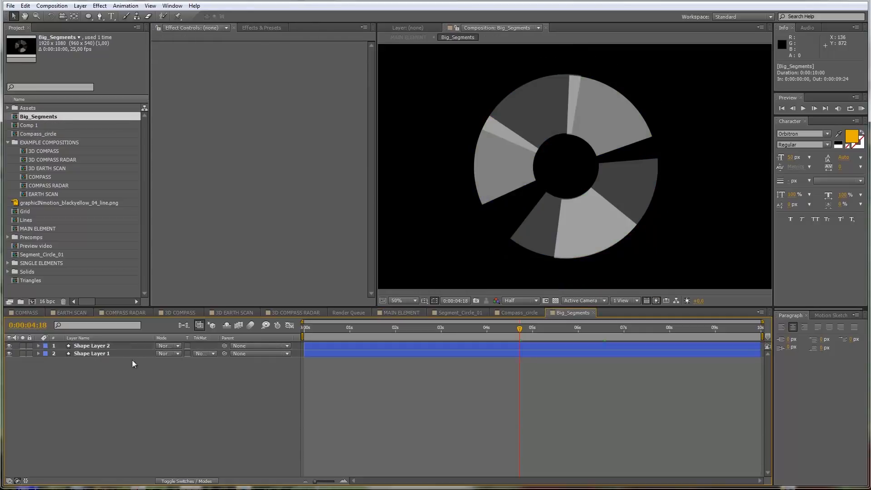
pyautogui.click(113, 347)
pyautogui.click(113, 361)
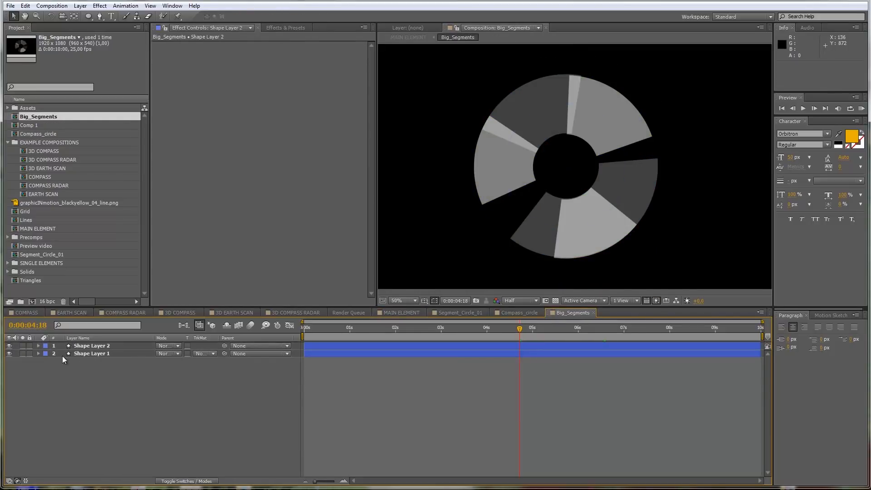
pyautogui.click(86, 354)
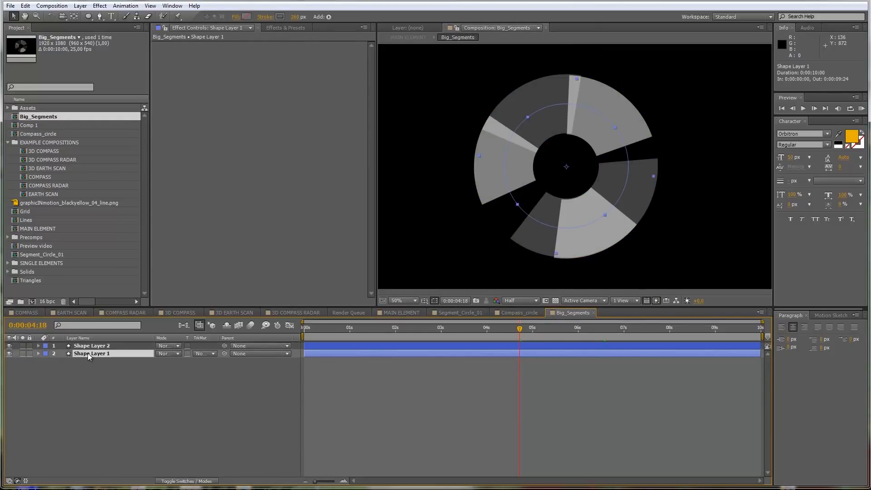
pyautogui.click(89, 346)
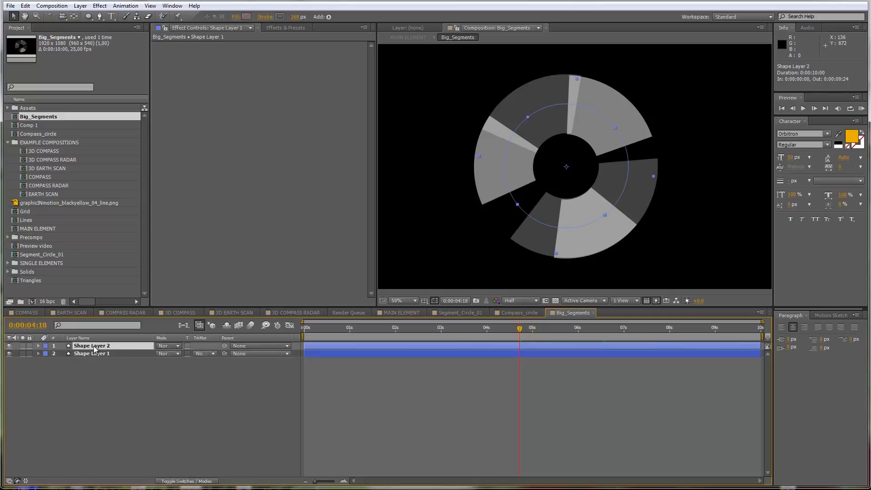
pyautogui.click(280, 17)
pyautogui.moveTo(589, 418); pyautogui.dragTo(526, 456)
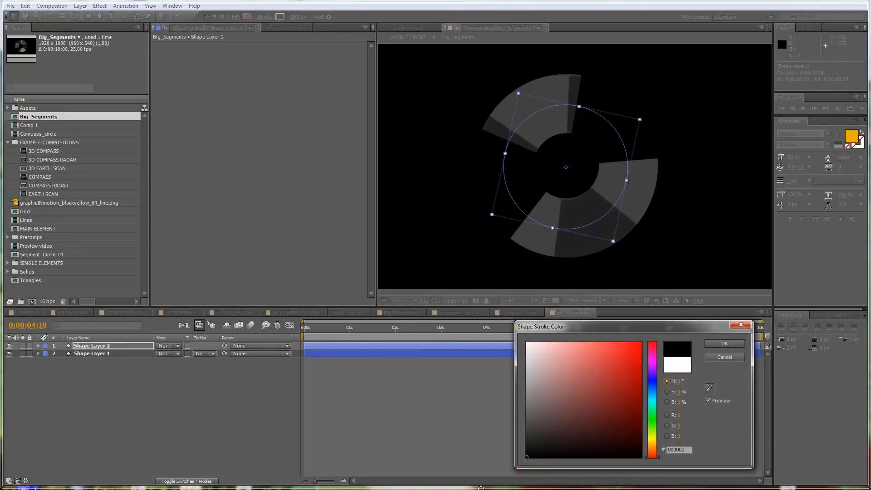
pyautogui.click(725, 343)
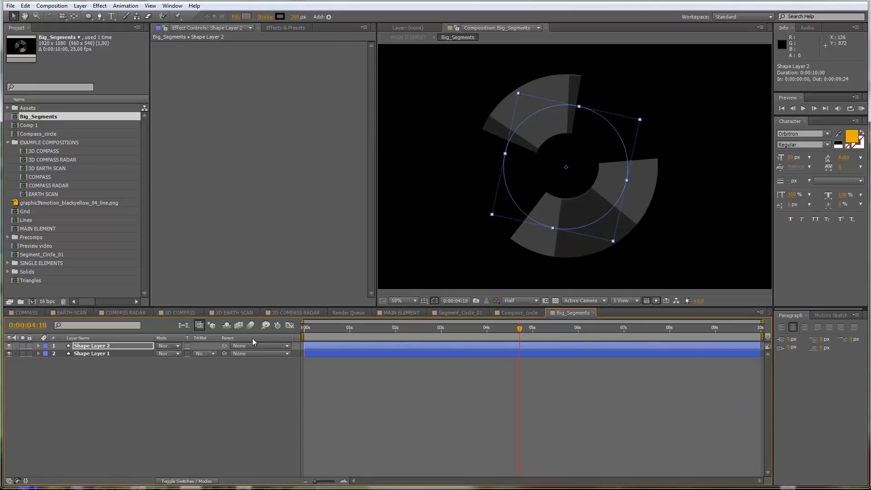
pyautogui.click(393, 313)
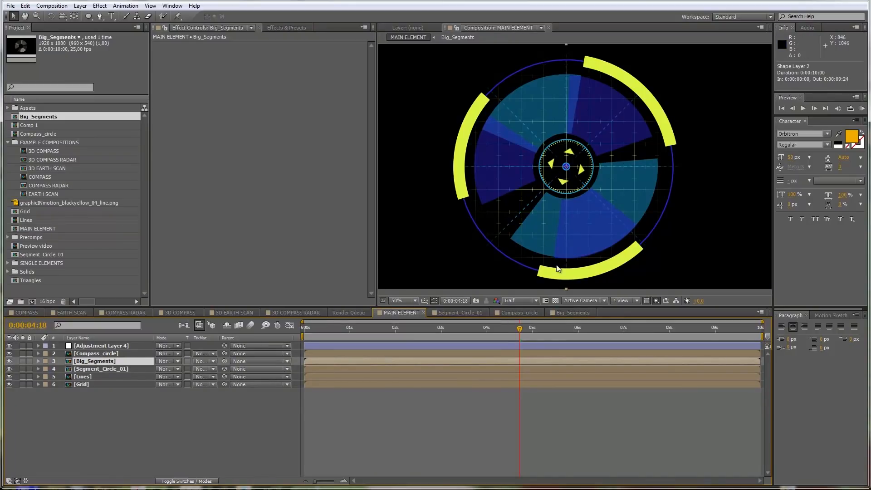
pyautogui.moveTo(505, 331); pyautogui.dragTo(453, 337)
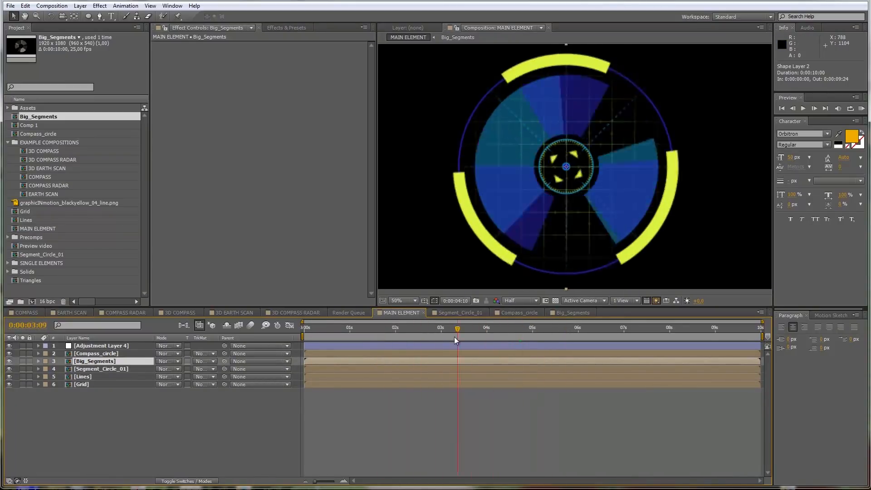
# Step: Change CC Toner's Highlights color on Adjustment Layer 4 to bright pink
pyautogui.click(108, 347)
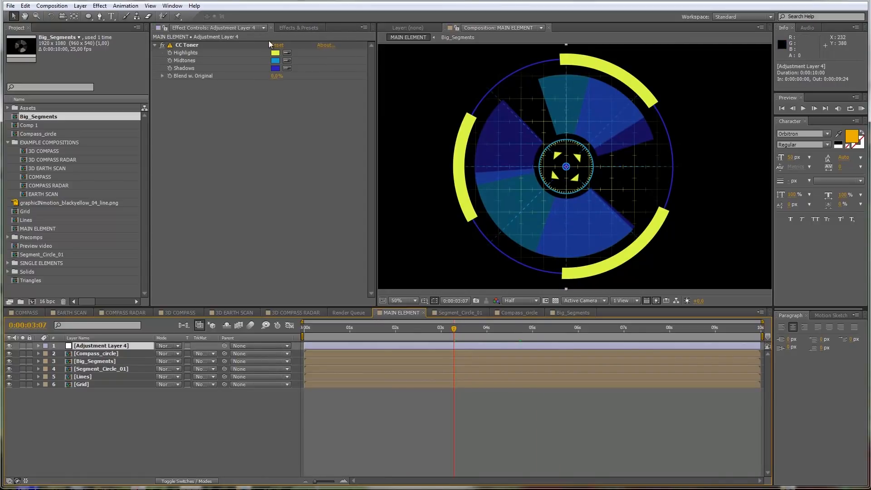
pyautogui.click(276, 53)
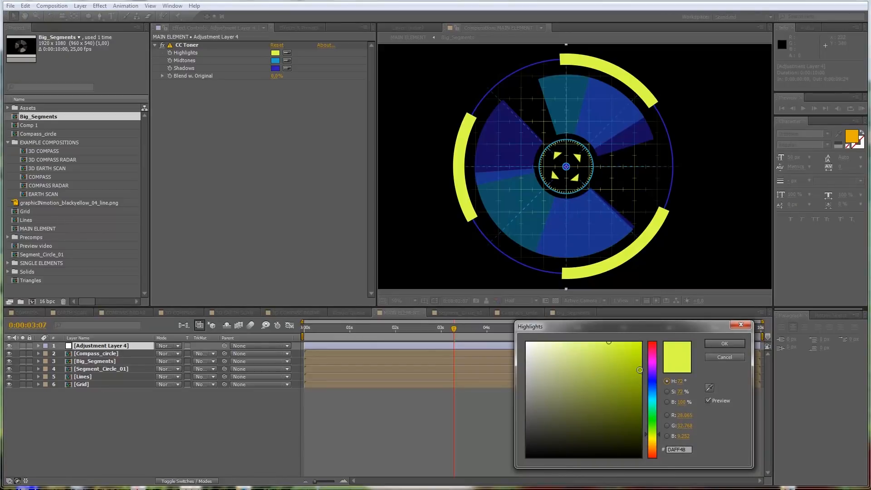
pyautogui.moveTo(654, 350)
pyautogui.mouseDown()
pyautogui.moveTo(653, 335)
pyautogui.moveTo(652, 359)
pyautogui.mouseUp()
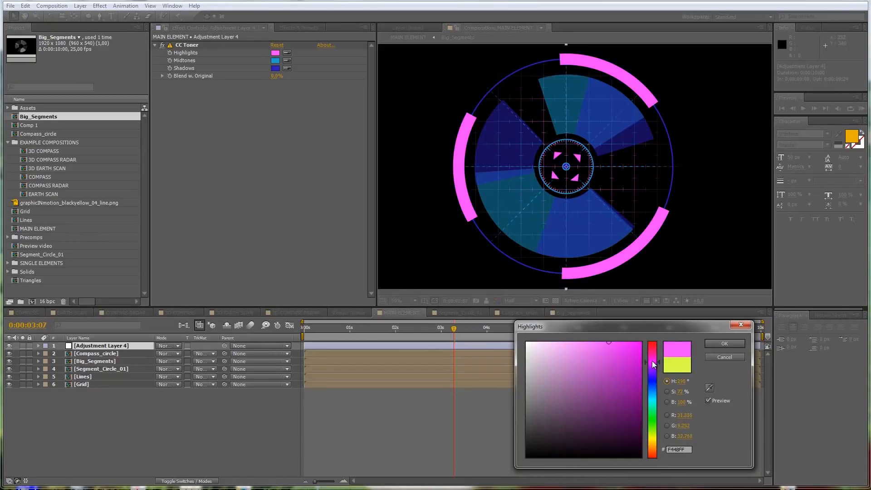
pyautogui.click(724, 344)
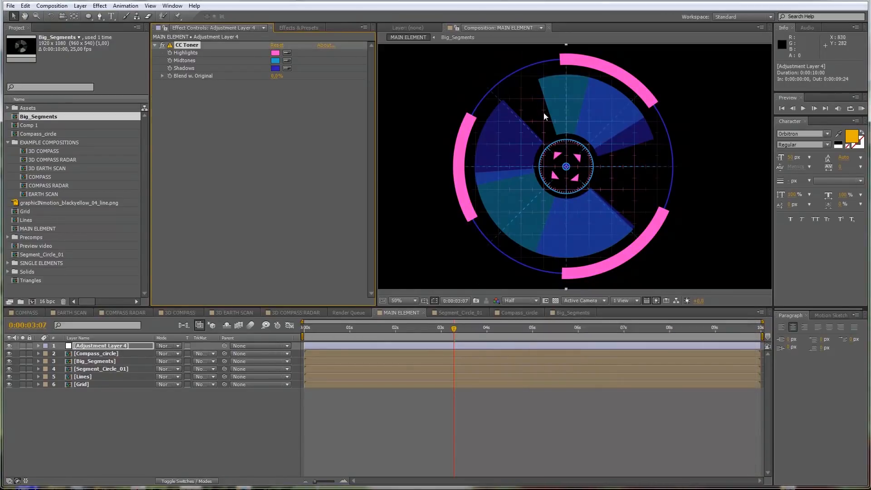
# Step: Try a darker CC Toner Midtones color, then settle on a medium blue
pyautogui.click(275, 60)
pyautogui.moveTo(625, 389); pyautogui.dragTo(637, 424)
pyautogui.click(666, 415)
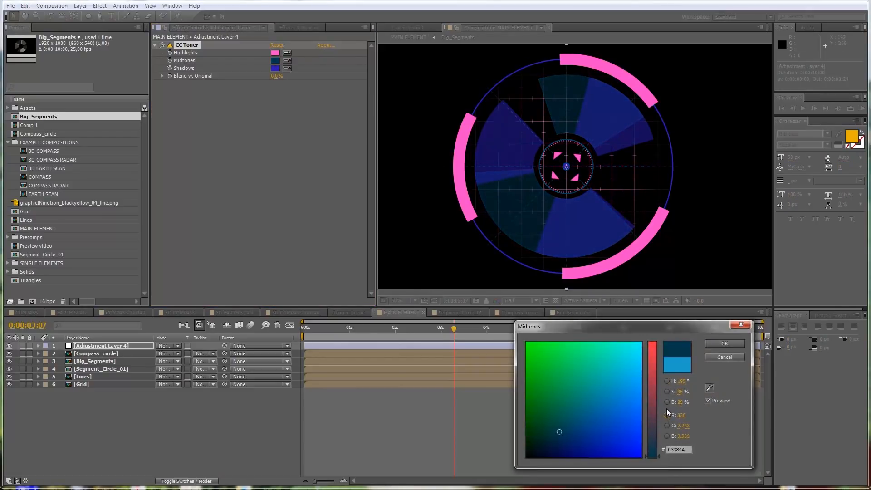
pyautogui.click(666, 381)
pyautogui.moveTo(625, 382); pyautogui.dragTo(625, 362)
pyautogui.click(710, 347)
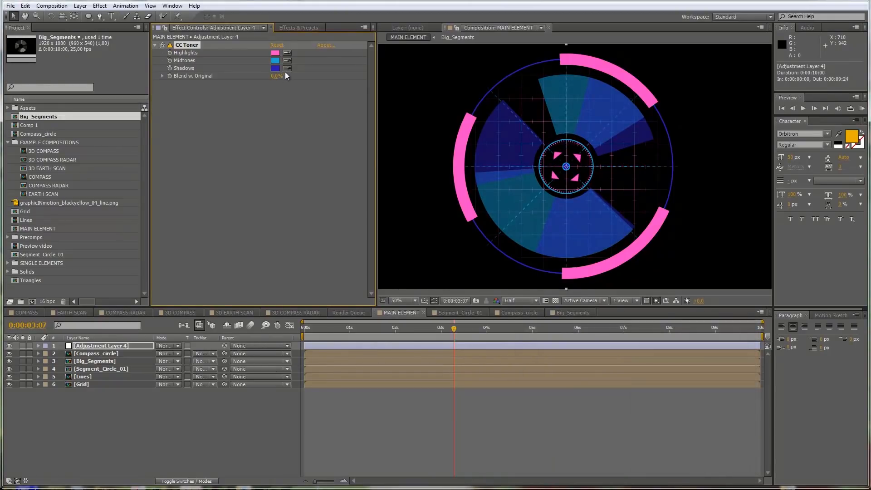
# Step: Change CC Toner's Shadows color to dark green (2F7810)
pyautogui.click(275, 68)
pyautogui.moveTo(604, 362)
pyautogui.mouseDown()
pyautogui.moveTo(557, 351)
pyautogui.moveTo(652, 426)
pyautogui.mouseUp()
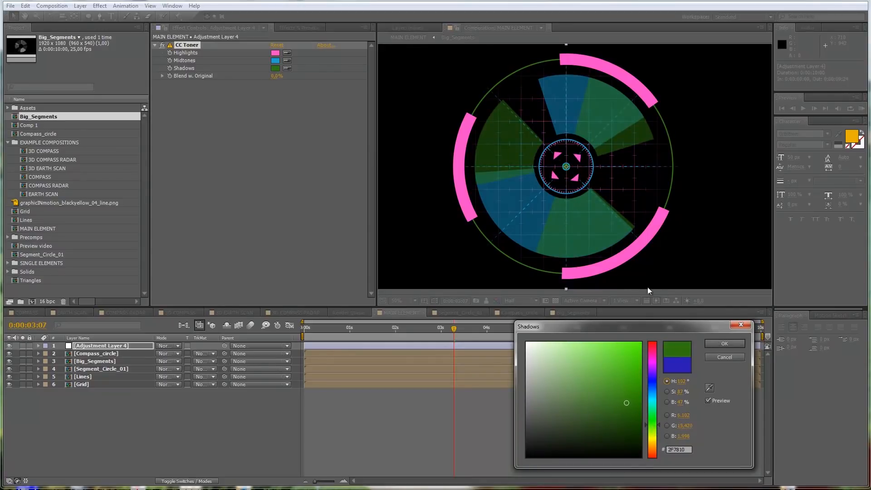
pyautogui.click(724, 343)
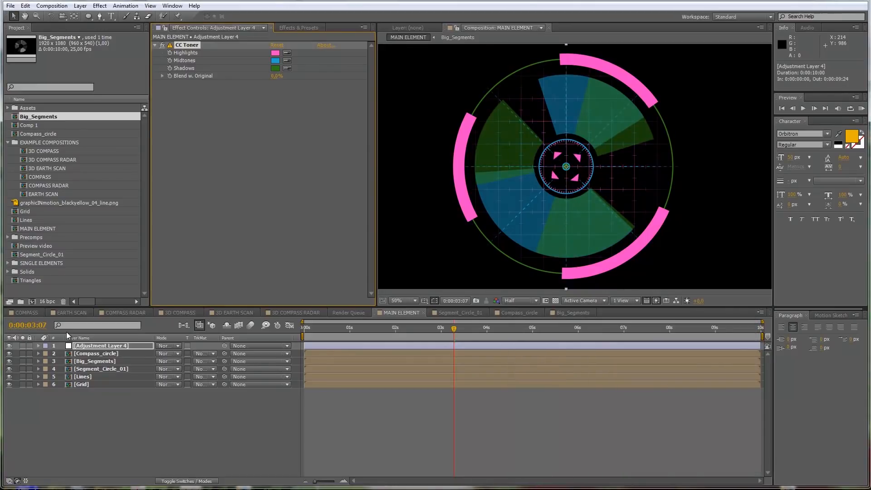
# Step: Examine the COMPASS, EARTH SCAN, COMPASS RADAR and 3D COMPASS example compositions, viewing EARTH SCAN at 0;00;02;07, and return to MAIN ELEMENT
pyautogui.click(31, 314)
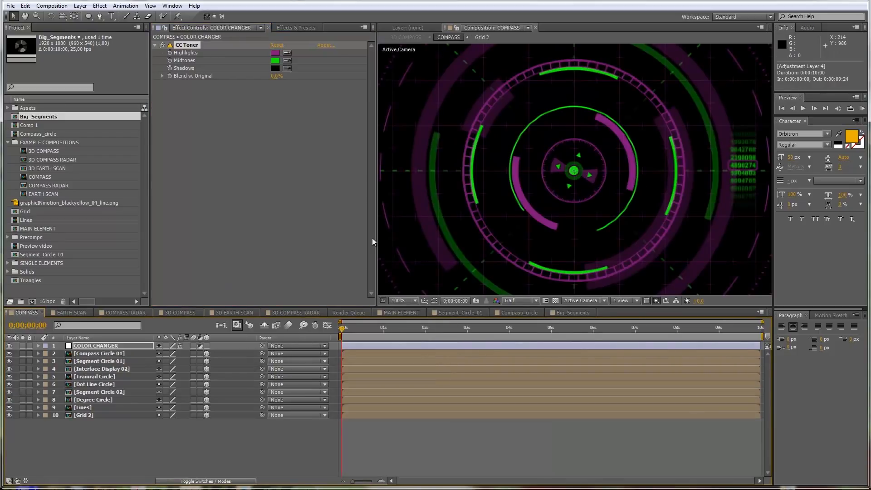
pyautogui.scroll(-1, 608, 133)
pyautogui.click(84, 312)
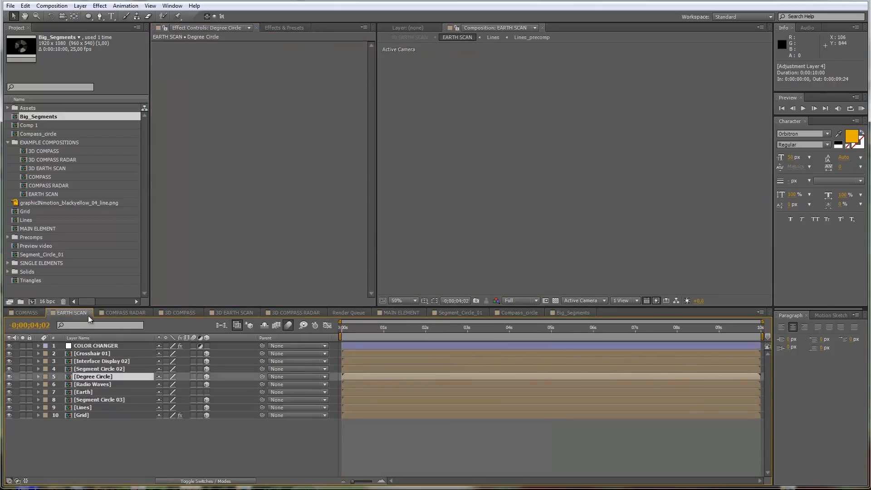
pyautogui.click(435, 328)
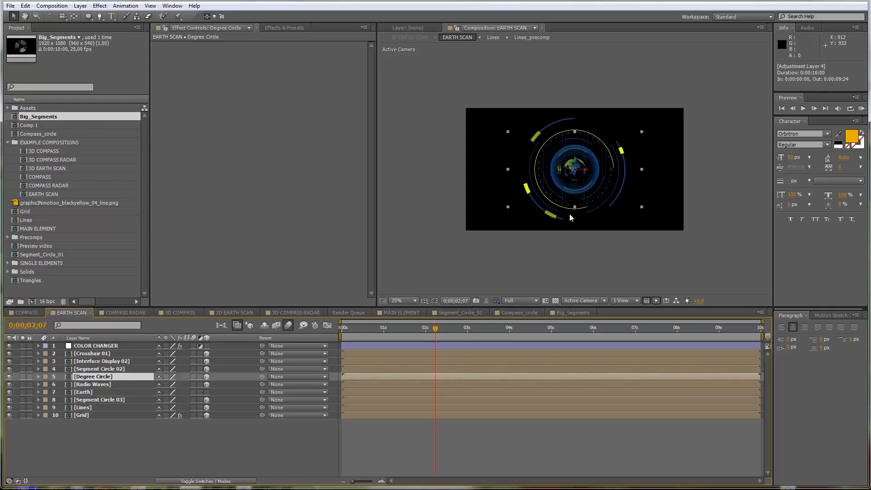
pyautogui.scroll(1, 570, 214)
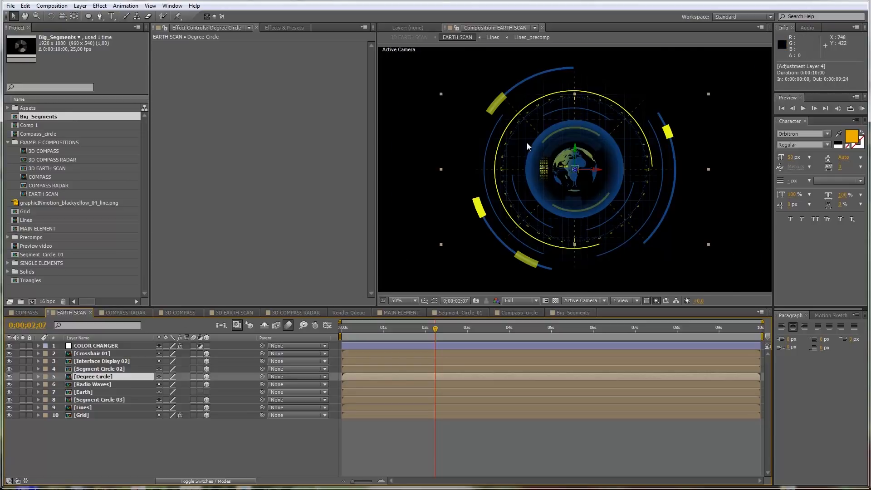
pyautogui.press('.')
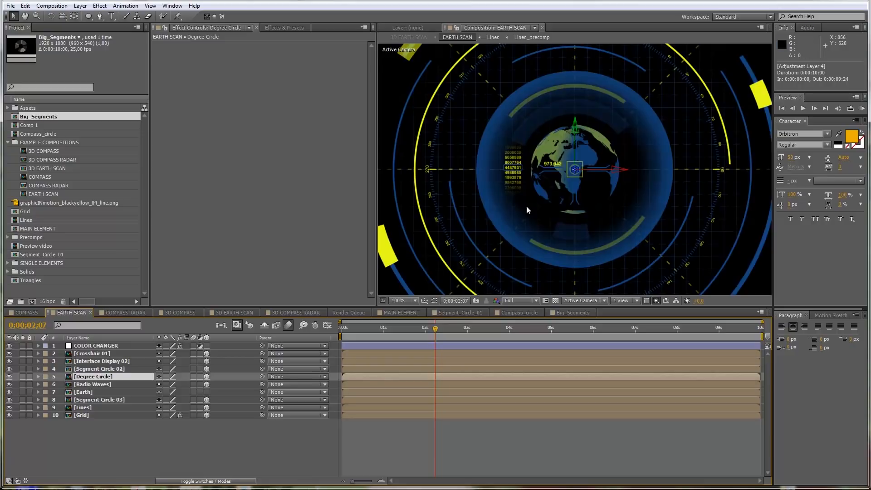
pyautogui.press(',')
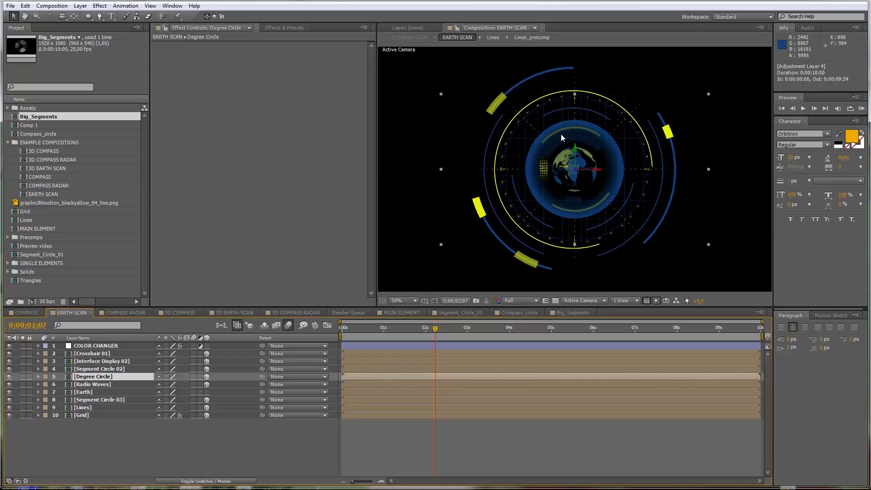
pyautogui.click(126, 313)
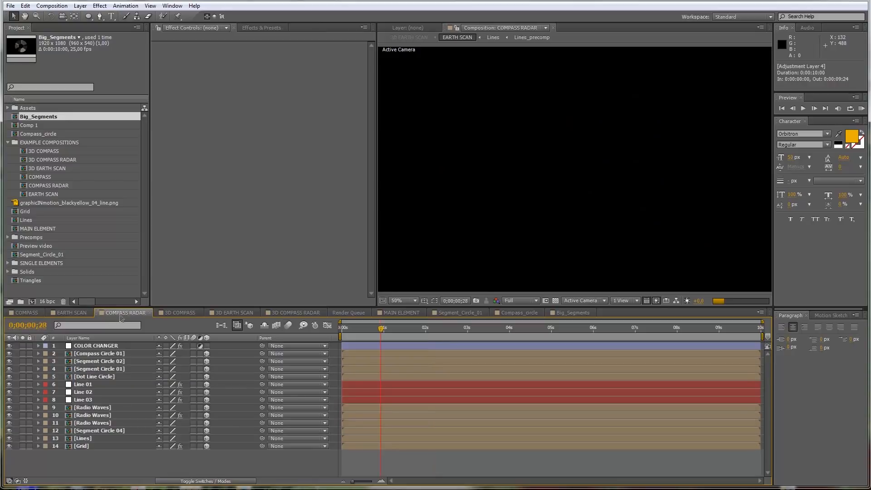
pyautogui.click(178, 312)
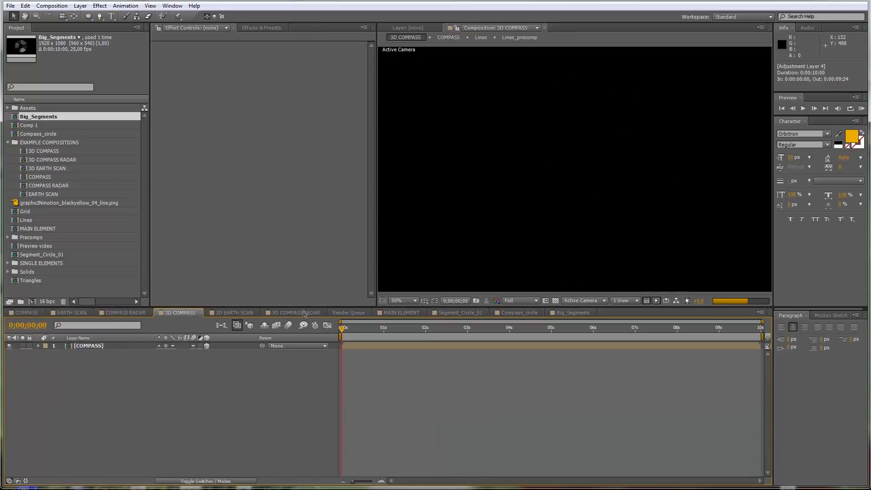
pyautogui.click(400, 312)
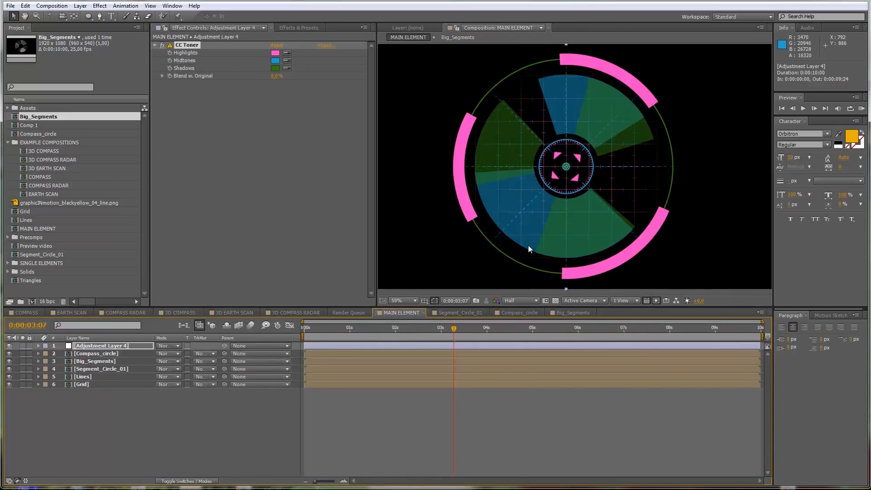